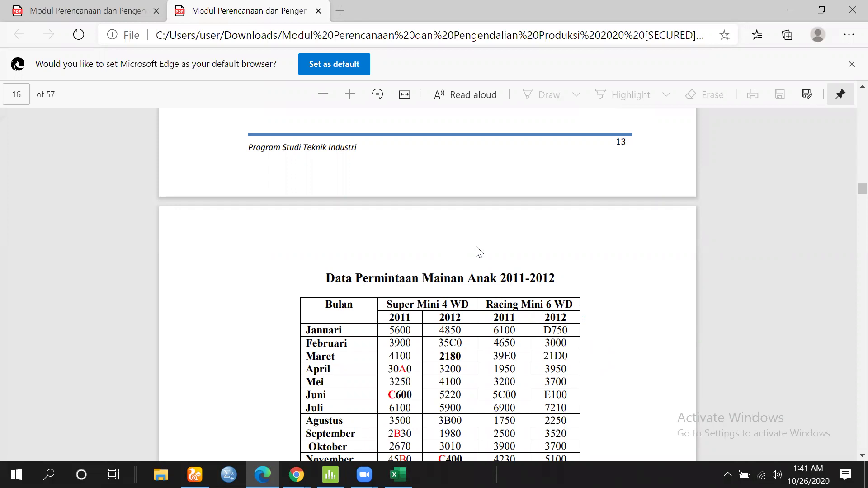
# Review the 2011-2012 toy demand table and its notes for Super Mini 4 WD and Racing Mini 6 WD in the PDF module
pyautogui.scroll(5, 479, 252)
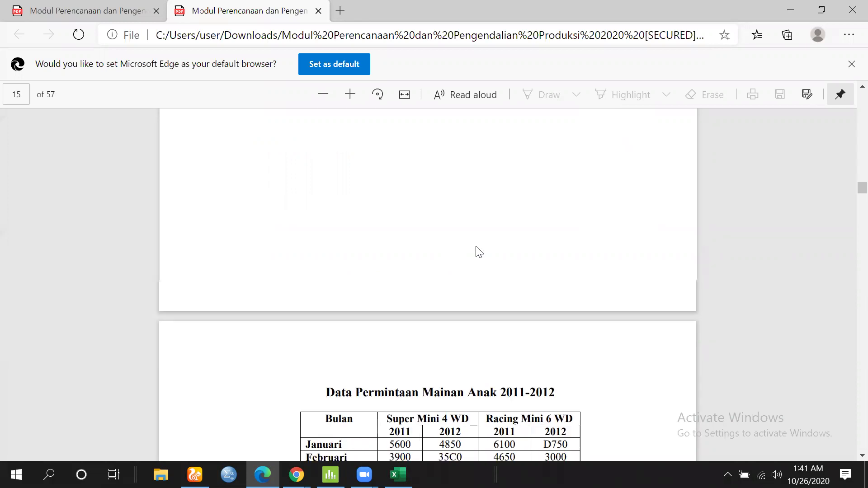
pyautogui.scroll(2, 479, 252)
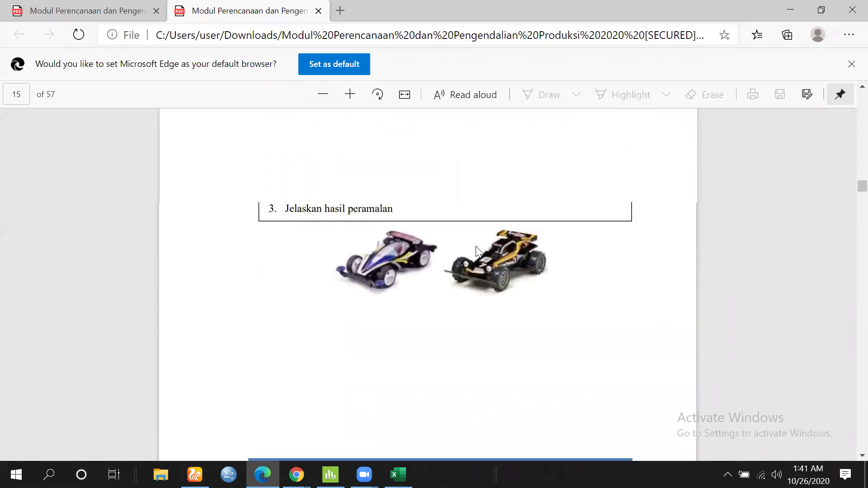
pyautogui.scroll(1, 479, 252)
pyautogui.scroll(-3, 479, 251)
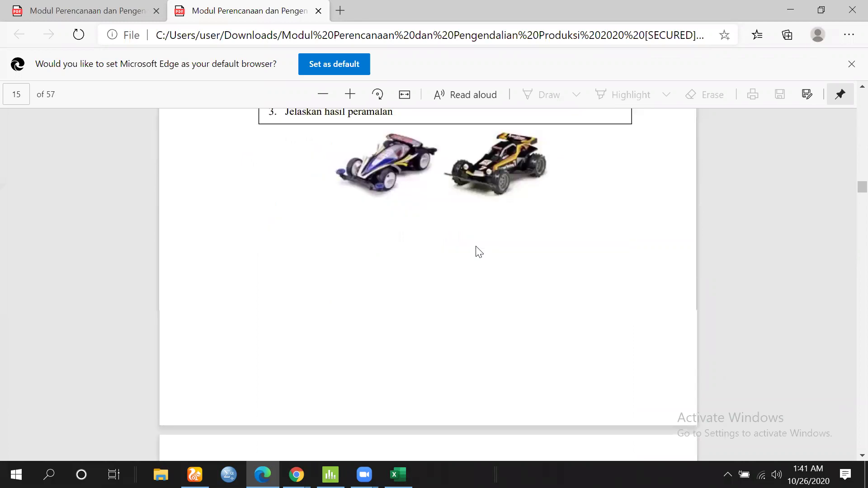
pyautogui.scroll(-5, 479, 252)
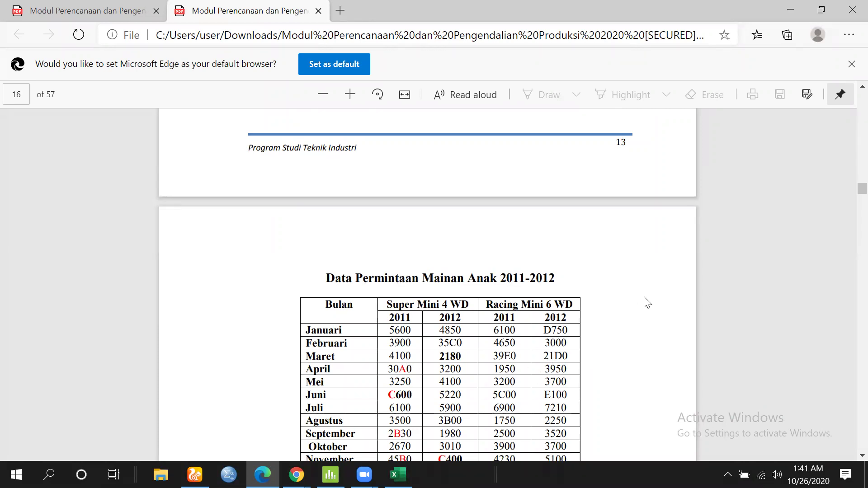
pyautogui.scroll(-1, 593, 355)
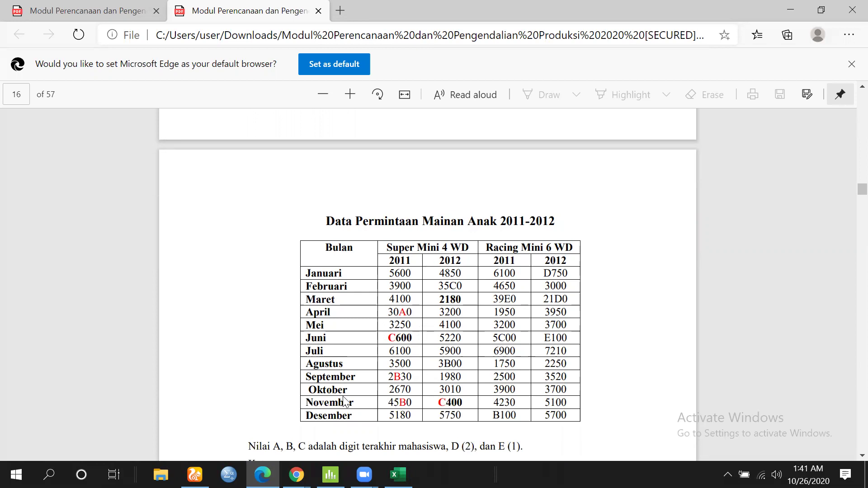
pyautogui.scroll(-1, 346, 398)
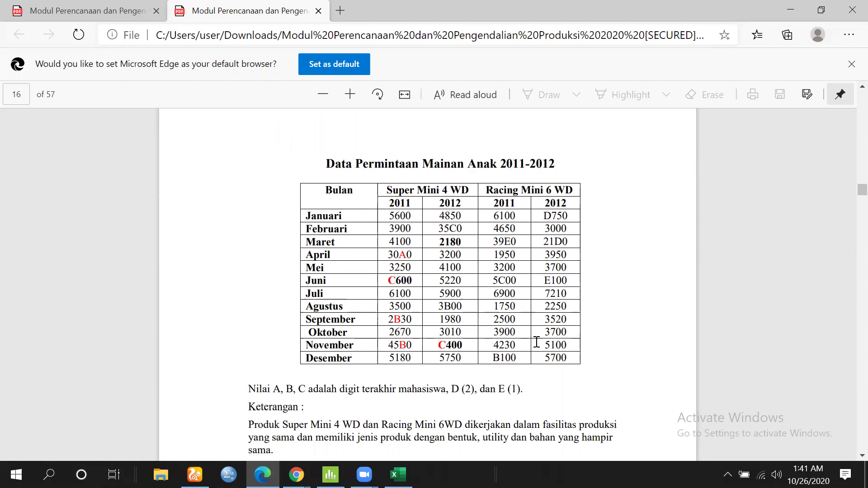
pyautogui.scroll(-1, 446, 379)
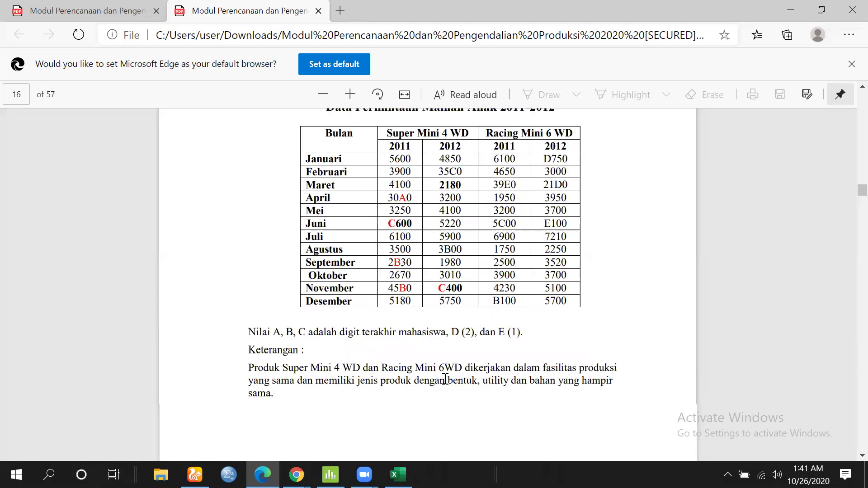
pyautogui.scroll(-1, 402, 234)
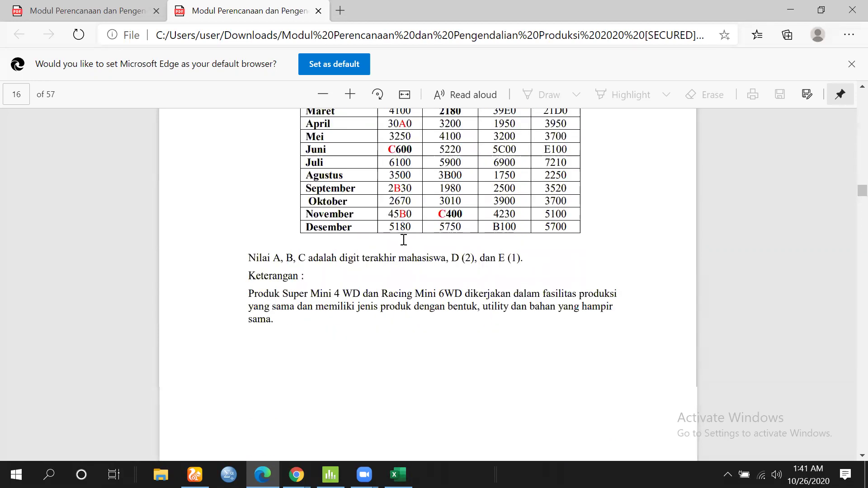
pyautogui.scroll(1, 404, 240)
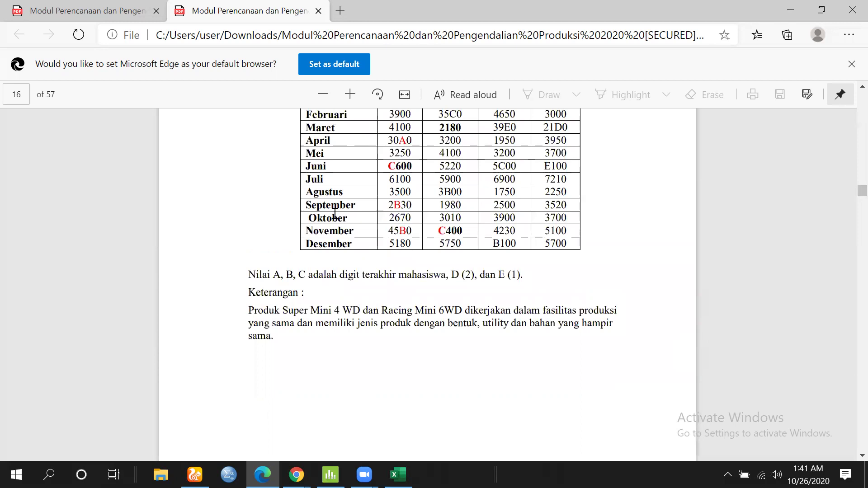
pyautogui.scroll(2, 335, 199)
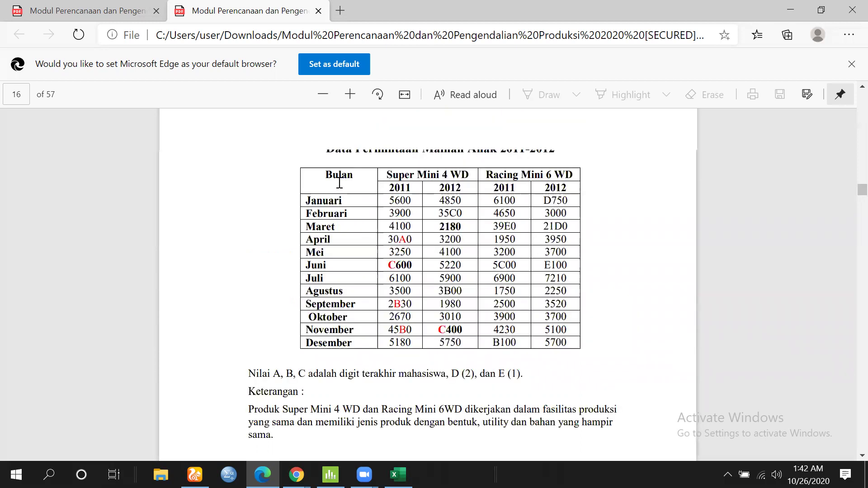
pyautogui.scroll(1, 297, 168)
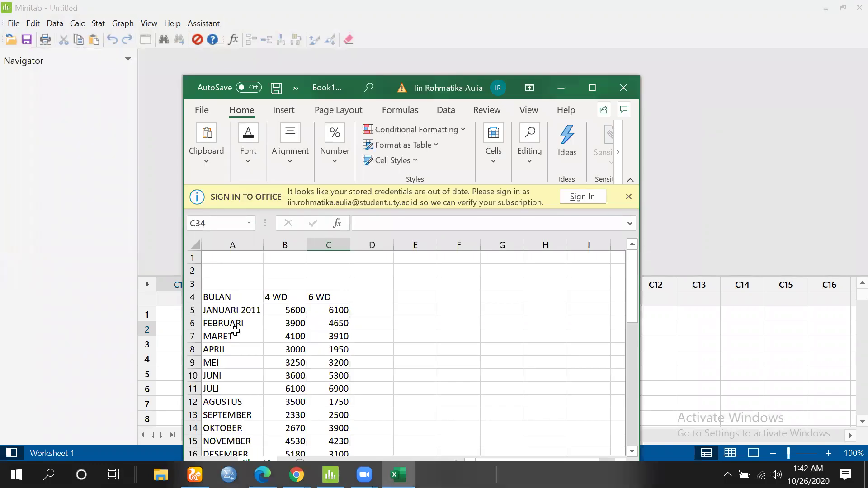
# Copy the BULAN and 4 WD columns with their headers, A4:B28, from the Excel sheet
pyautogui.click(228, 322)
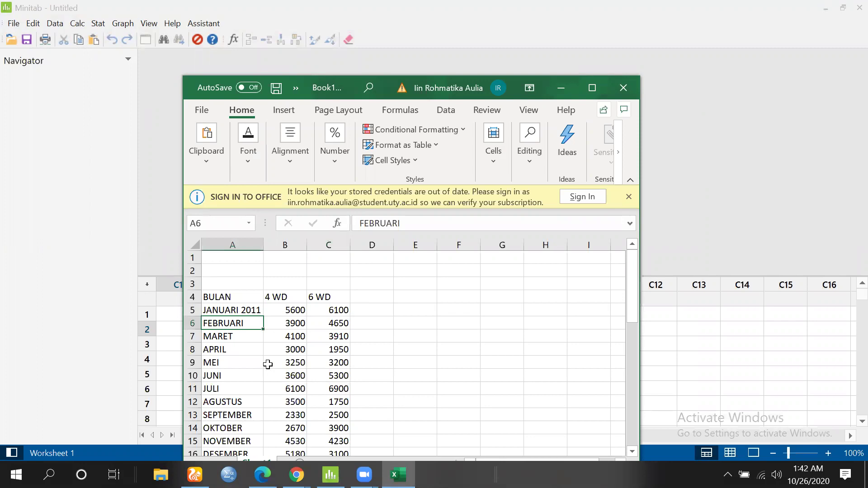
pyautogui.scroll(-1, 268, 364)
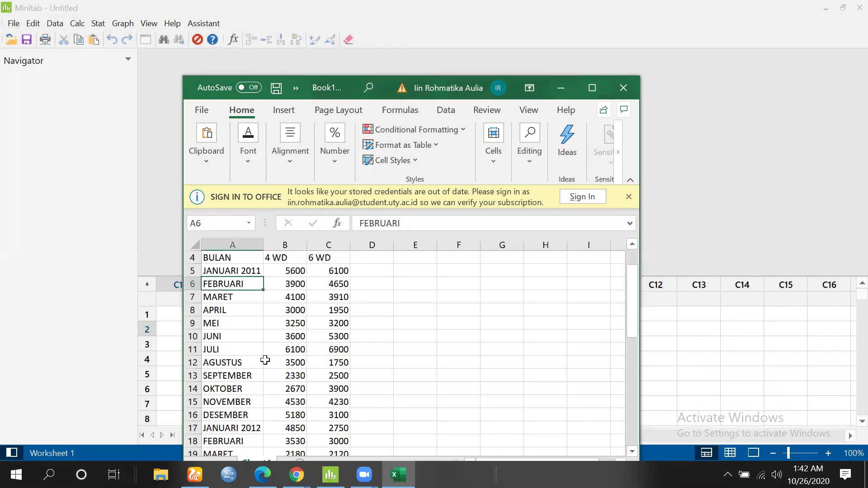
pyautogui.scroll(1, 243, 320)
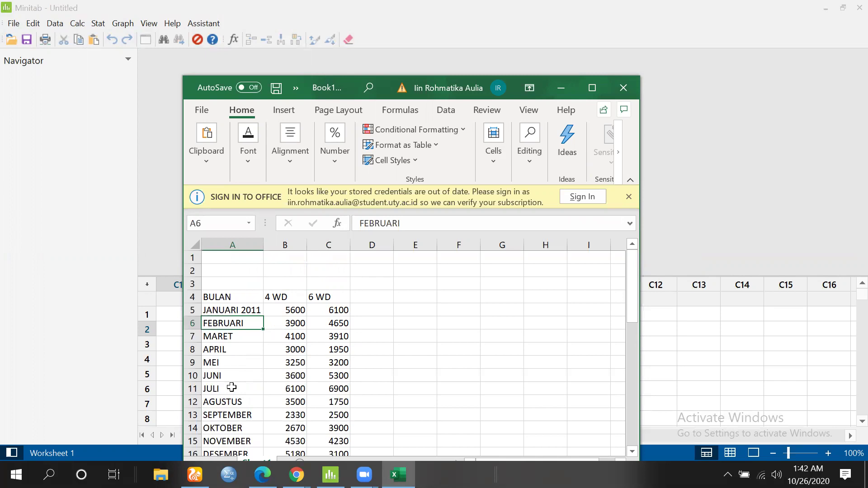
pyautogui.scroll(-2, 295, 388)
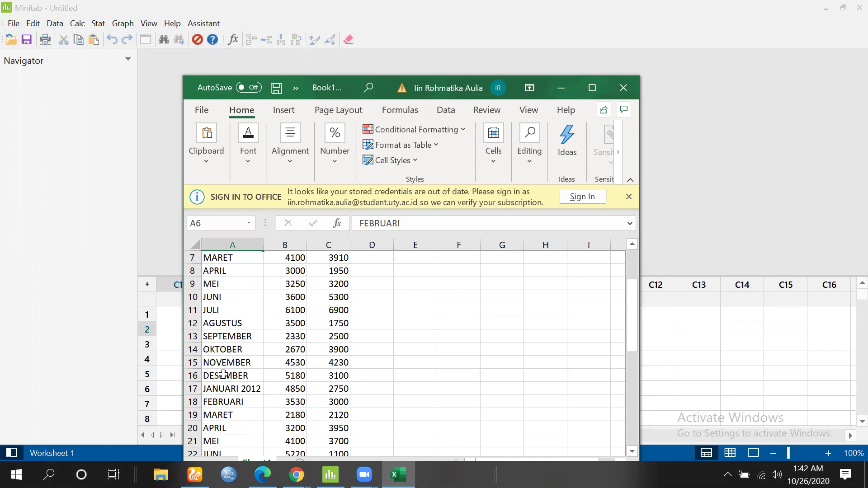
pyautogui.scroll(2, 223, 375)
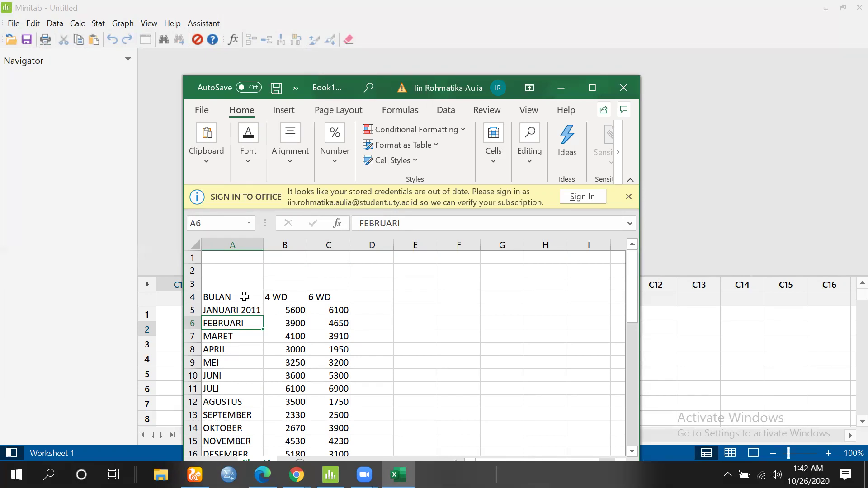
pyautogui.press('Up')
pyautogui.press('Up')
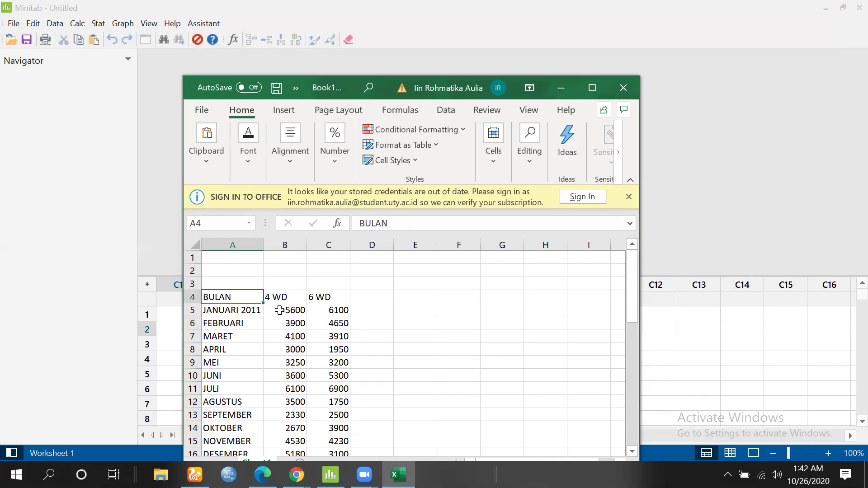
pyautogui.moveTo(280, 311); pyautogui.dragTo(282, 429)
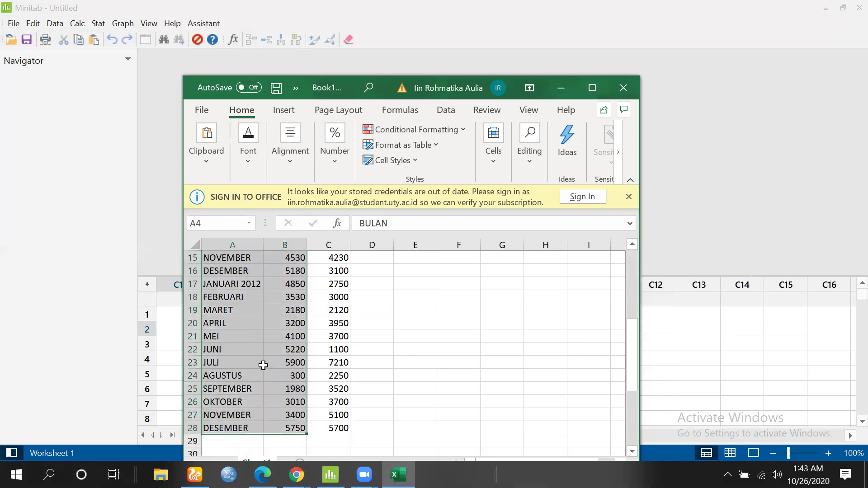
pyautogui.scroll(3, 263, 365)
pyautogui.scroll(3, 277, 332)
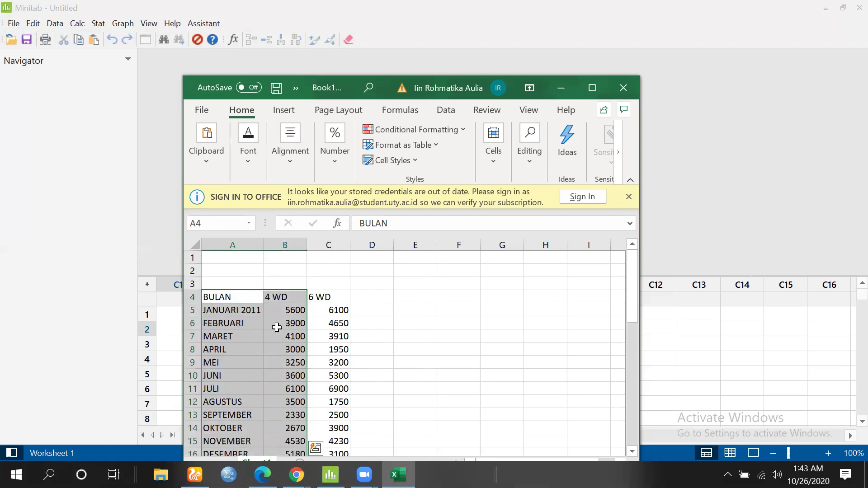
pyautogui.hotkey('ctrl', 'c')
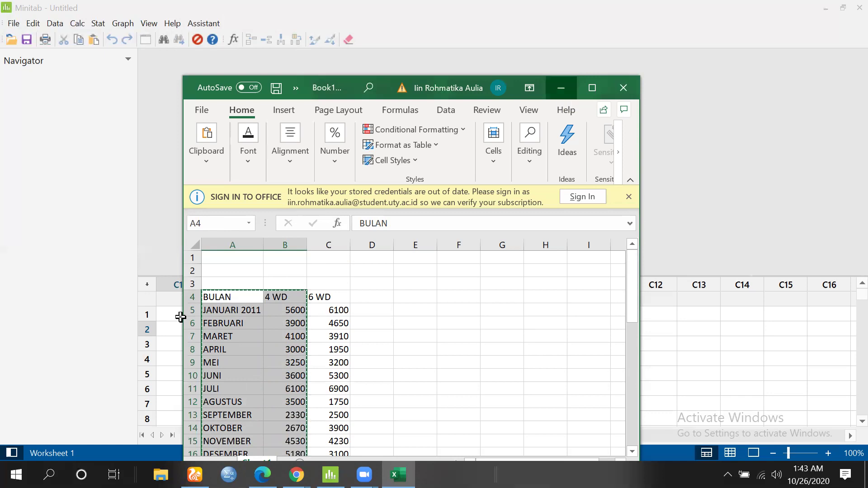
# Switch to Minitab, paste the copied data starting at the column name cell of C1, and enlarge the worksheet area
pyautogui.click(178, 303)
pyautogui.click(178, 303)
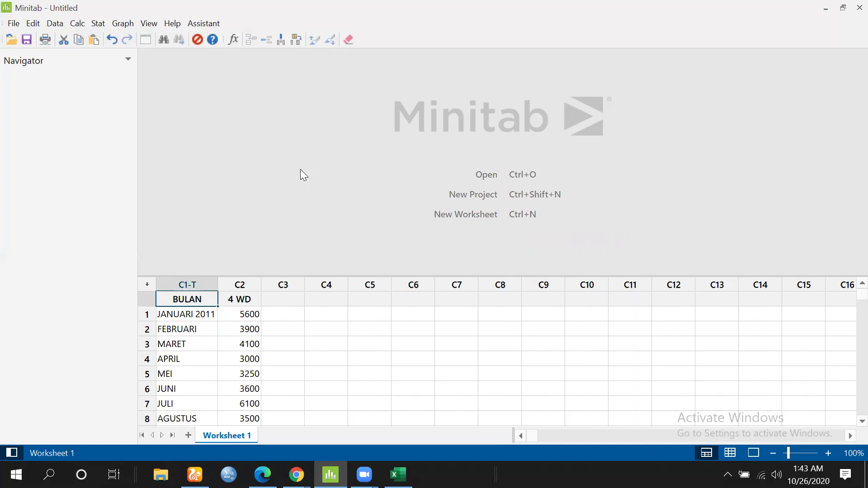
pyautogui.scroll(-1, 237, 339)
pyautogui.scroll(1, 231, 341)
pyautogui.moveTo(407, 277); pyautogui.dragTo(415, 208)
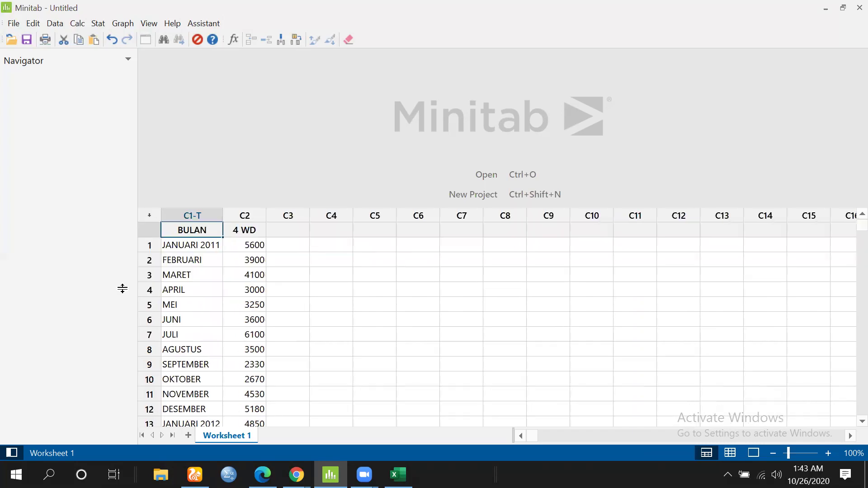
# Examine the pasted month names and 4 WD demand values in the worksheet
pyautogui.click(245, 287)
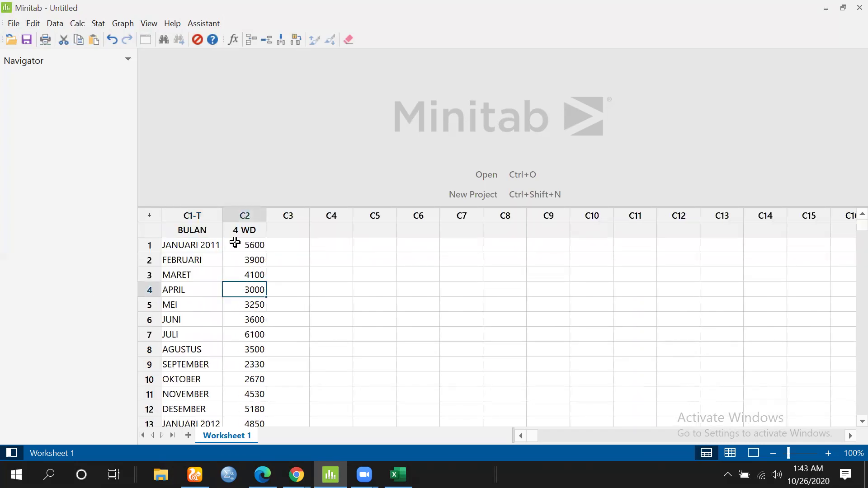
pyautogui.click(199, 333)
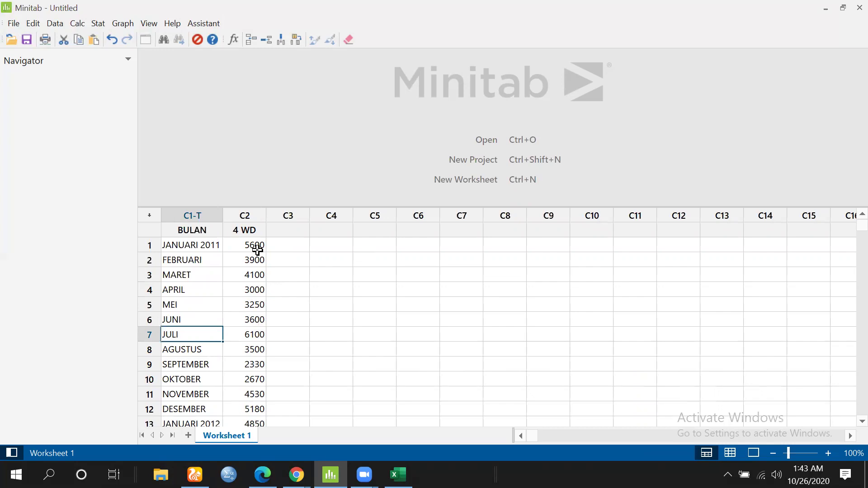
pyautogui.click(246, 307)
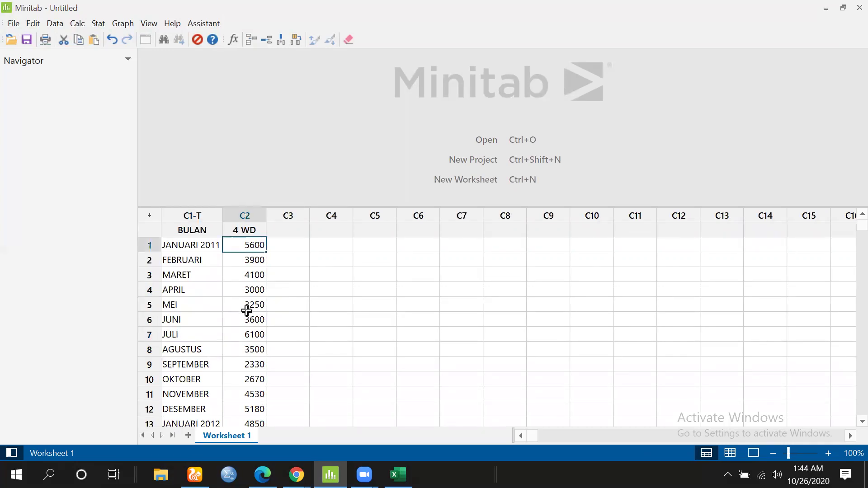
pyautogui.click(247, 337)
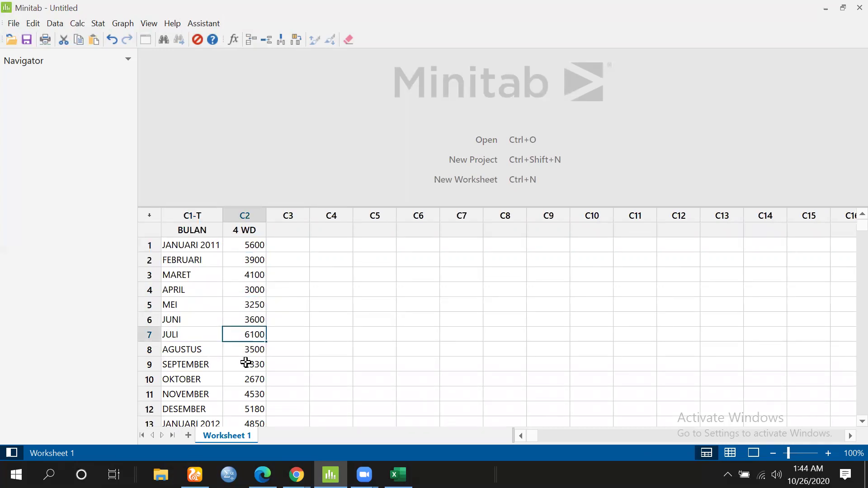
pyautogui.click(241, 400)
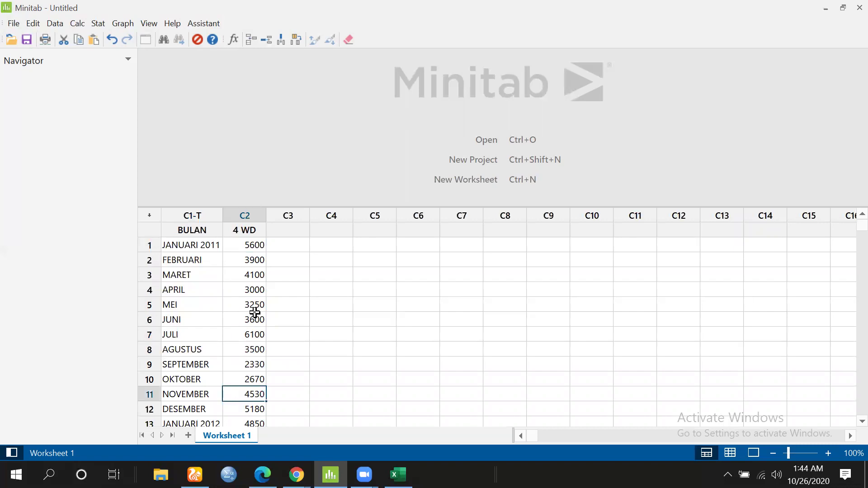
pyautogui.click(251, 361)
pyautogui.click(259, 274)
pyautogui.click(257, 307)
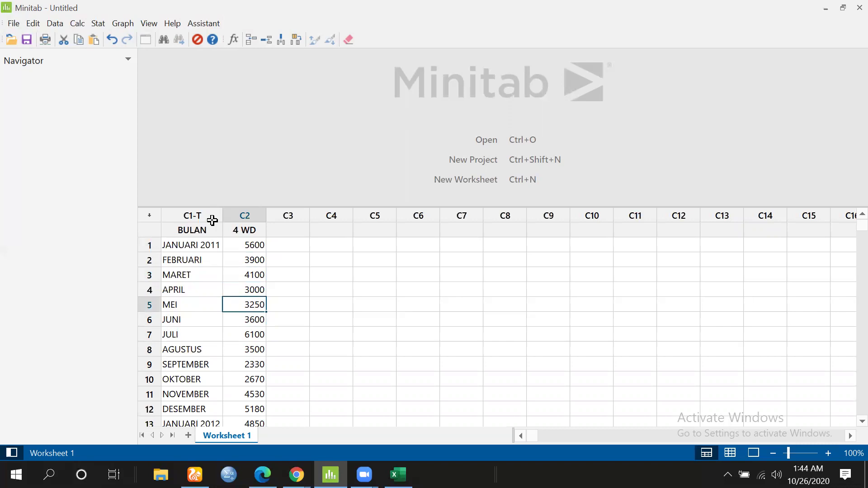
# Start a Simple Time Series Plot with the 4 WD column as its series
pyautogui.click(101, 23)
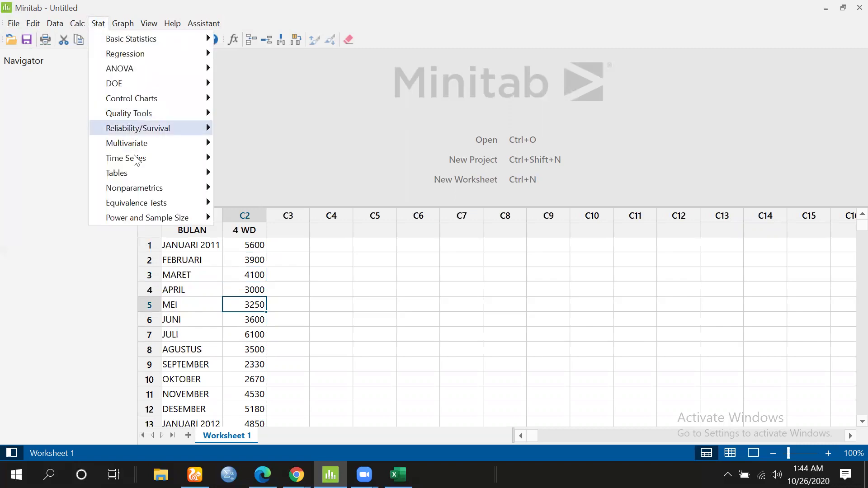
pyautogui.moveTo(136, 159)
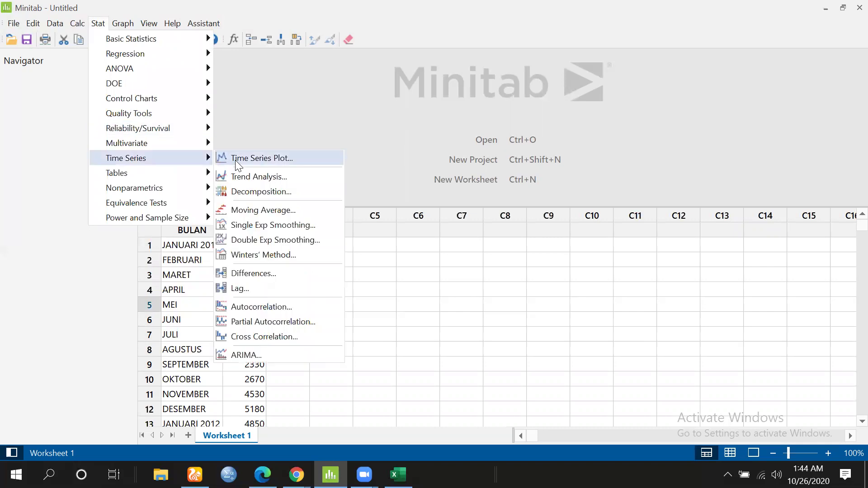
pyautogui.click(248, 159)
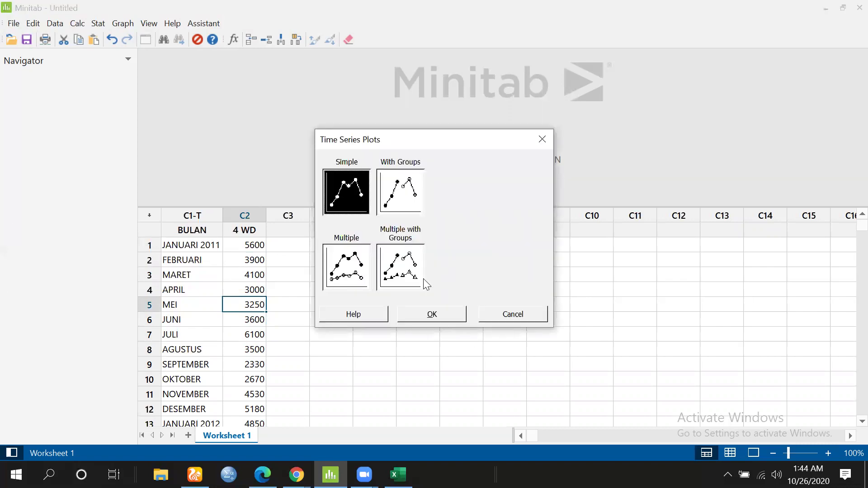
pyautogui.click(450, 317)
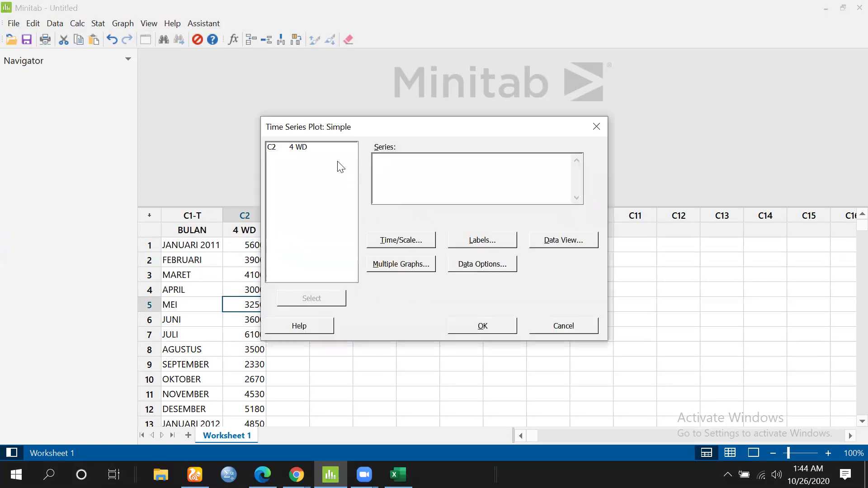
pyautogui.click(305, 147)
pyautogui.click(324, 300)
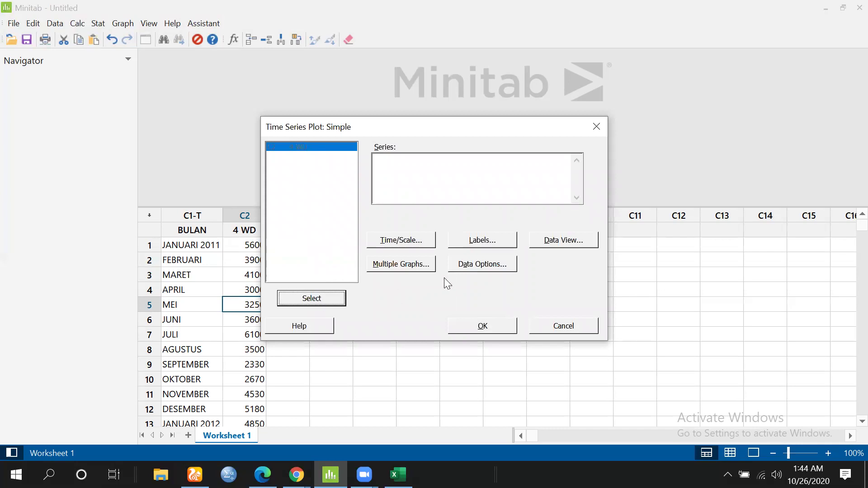
# Set the plot's time scale to a Month Year calendar starting at month 1 of 2011 and create the time series plot
pyautogui.click(395, 242)
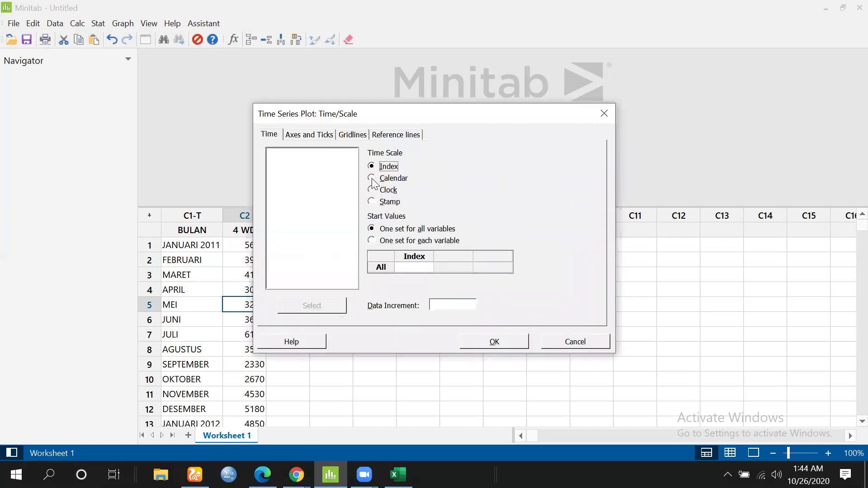
pyautogui.click(372, 178)
pyautogui.click(471, 179)
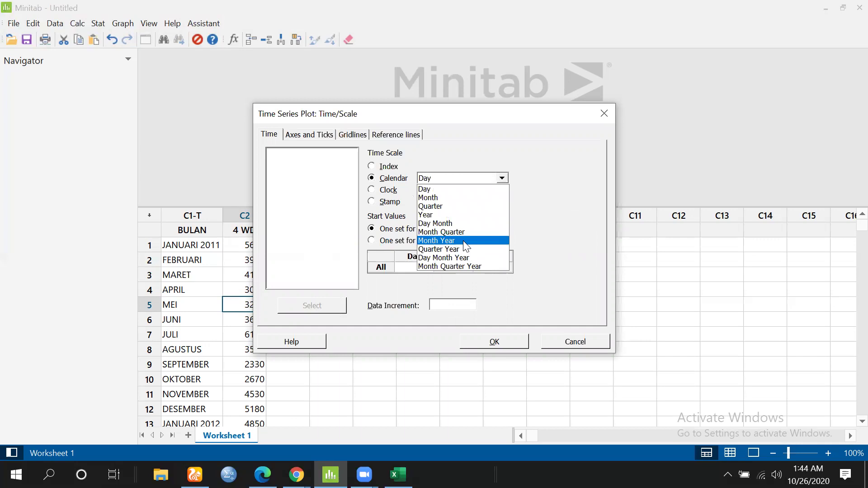
pyautogui.click(465, 242)
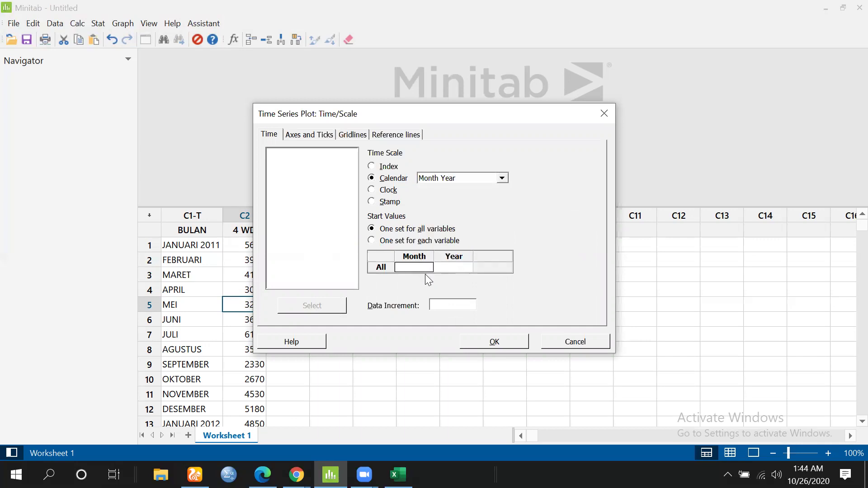
pyautogui.write('1')
pyautogui.click(455, 268)
pyautogui.write('2011')
pyautogui.click(494, 342)
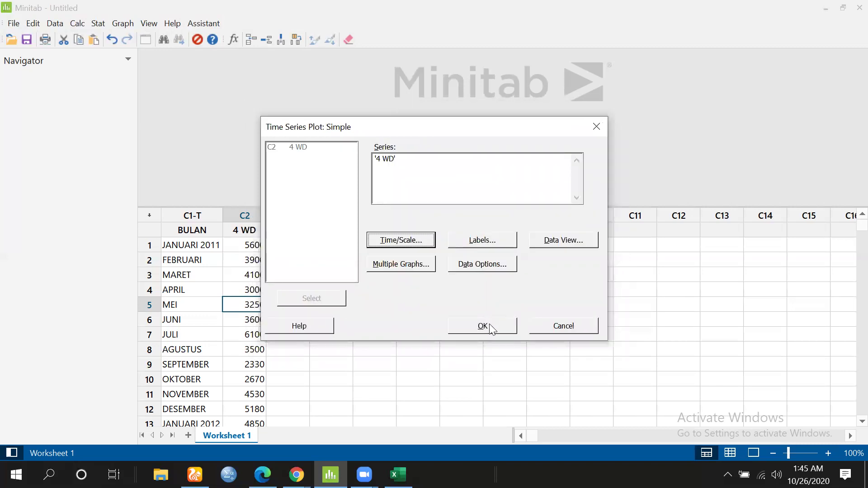
pyautogui.click(491, 327)
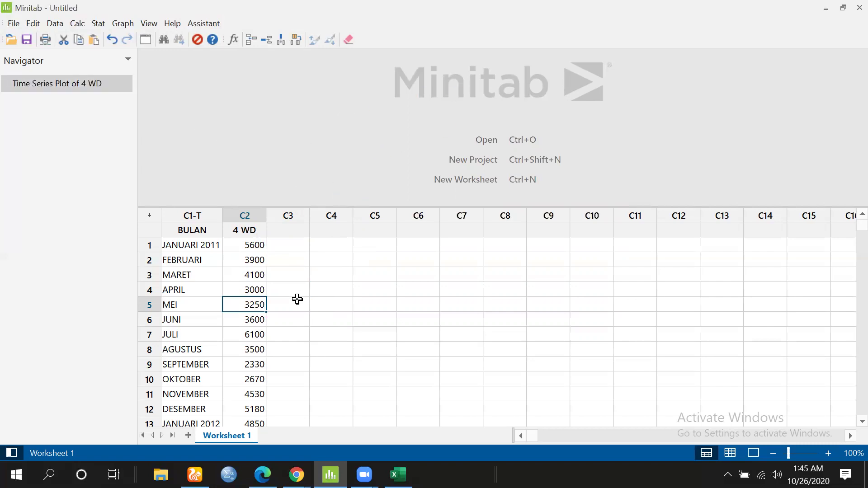
# Display the time series plot of 4 WD in an enlarged output area and examine its pattern over 2011 and 2012
pyautogui.click(105, 84)
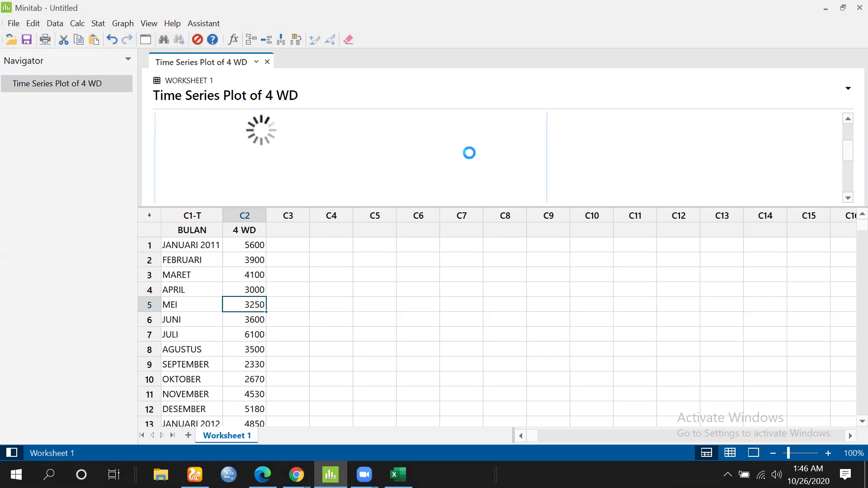
pyautogui.moveTo(475, 207); pyautogui.dragTo(467, 299)
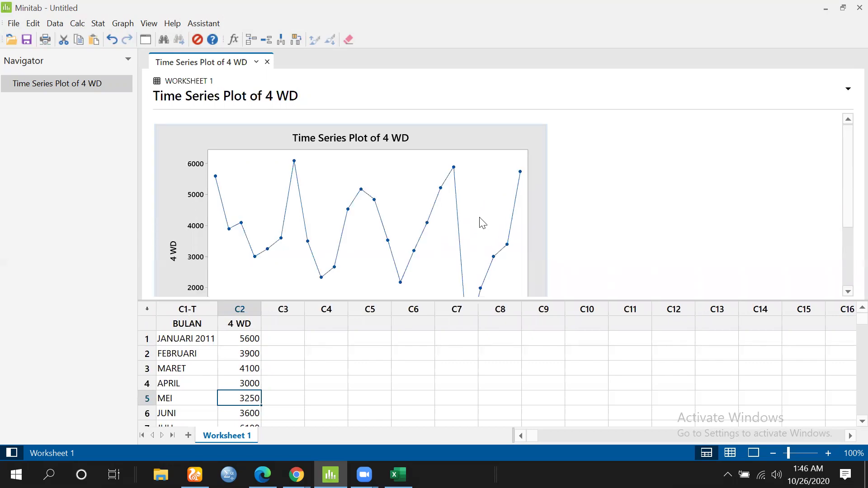
pyautogui.scroll(-3, 296, 201)
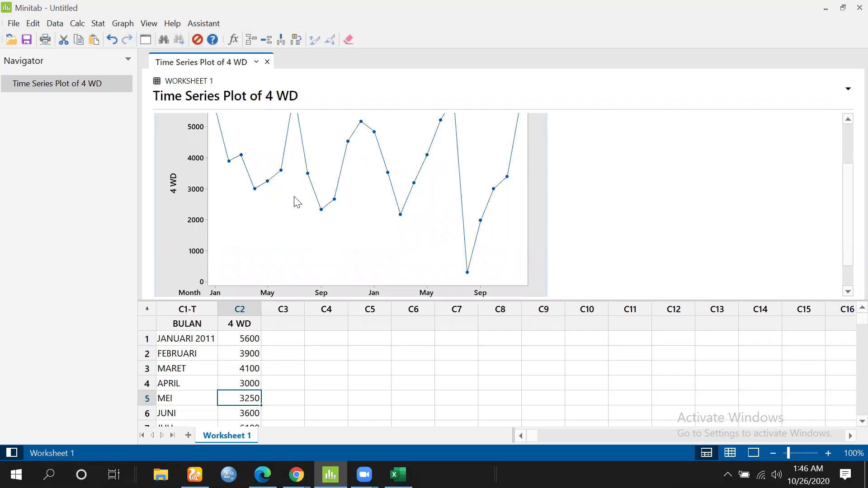
pyautogui.scroll(3, 267, 194)
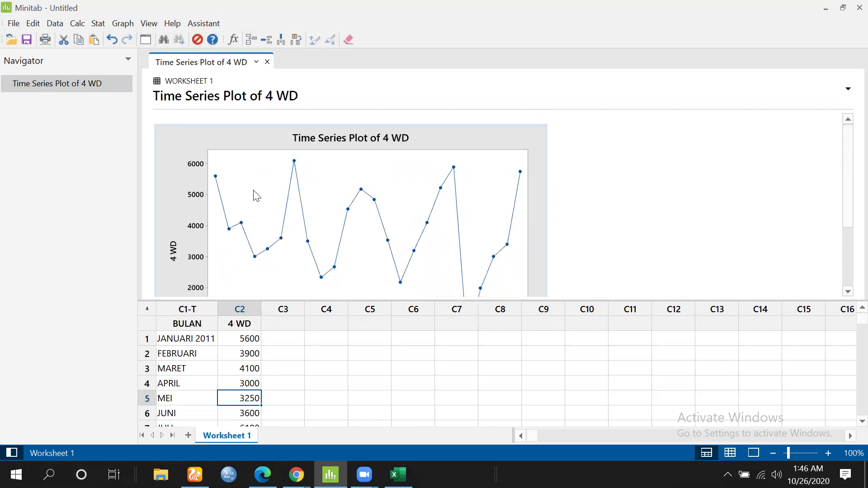
pyautogui.scroll(-3, 254, 194)
pyautogui.scroll(-2, 281, 204)
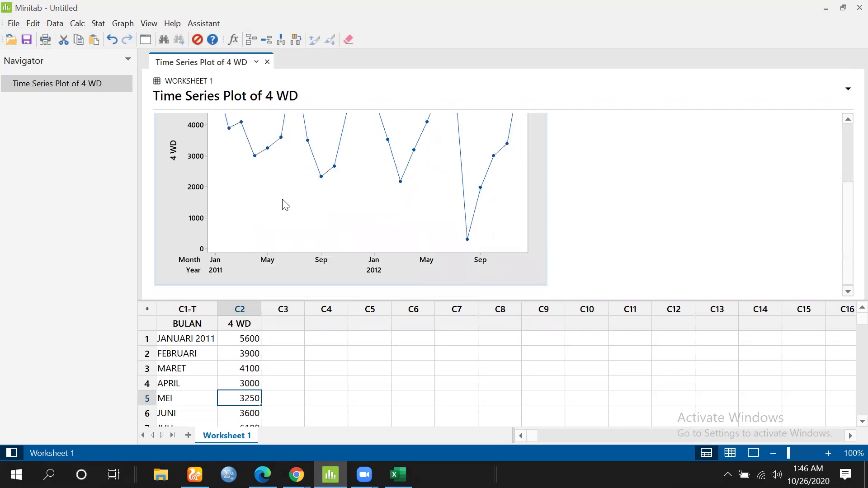
pyautogui.scroll(3, 343, 198)
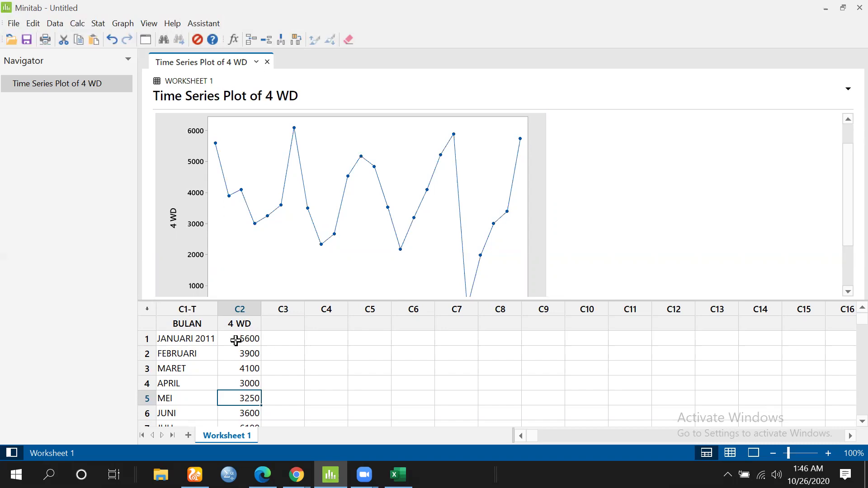
# Run a Box-Cox Transformation on the 4 WD column with all observations in one column and a subgroup size of 2
pyautogui.click(103, 27)
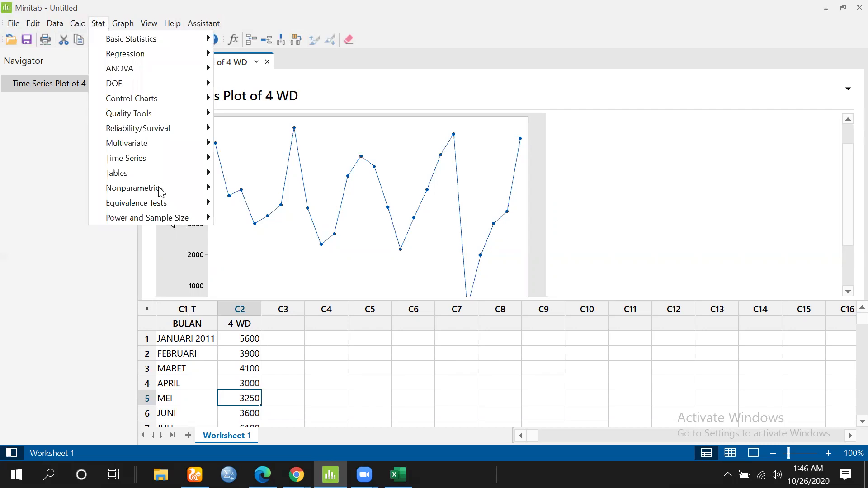
pyautogui.moveTo(155, 163)
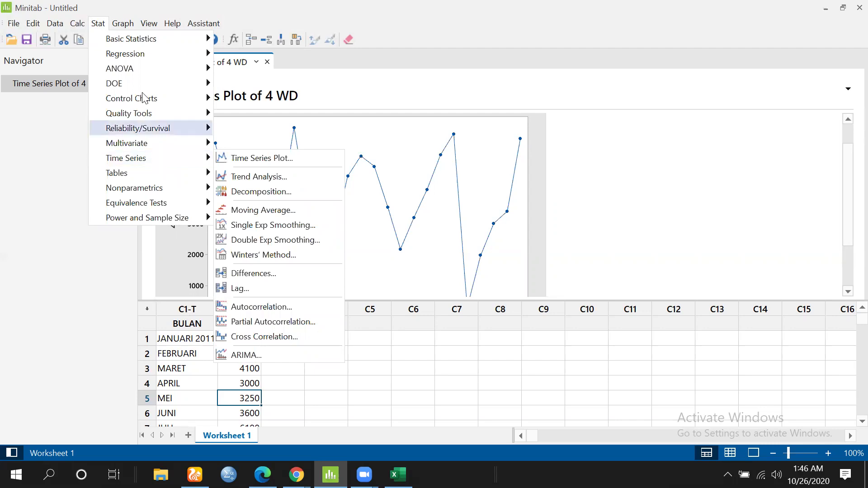
pyautogui.moveTo(138, 98)
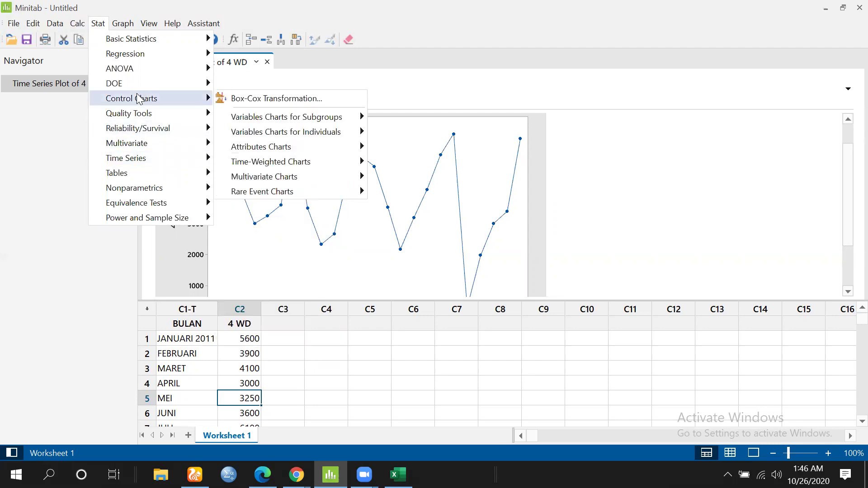
pyautogui.click(289, 98)
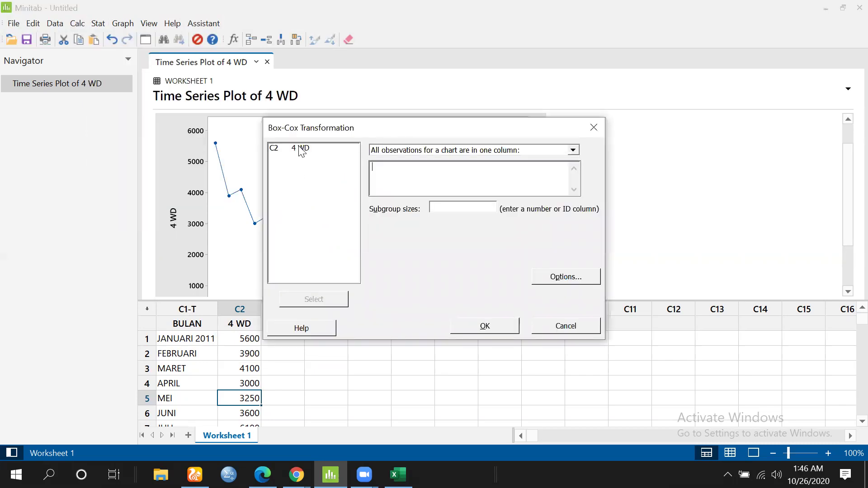
pyautogui.click(299, 149)
pyautogui.click(335, 300)
pyautogui.click(466, 209)
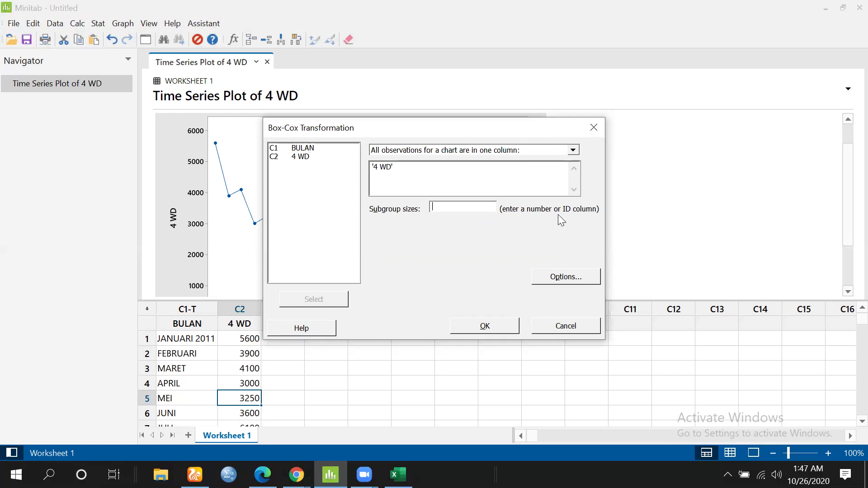
pyautogui.write('2')
pyautogui.click(486, 326)
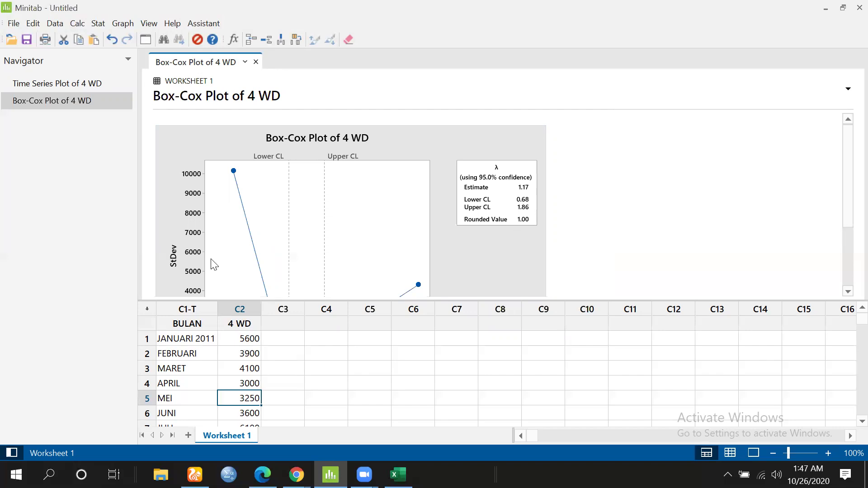
# Start a time series Autocorrelation analysis with the 4 WD column as its series
pyautogui.click(240, 355)
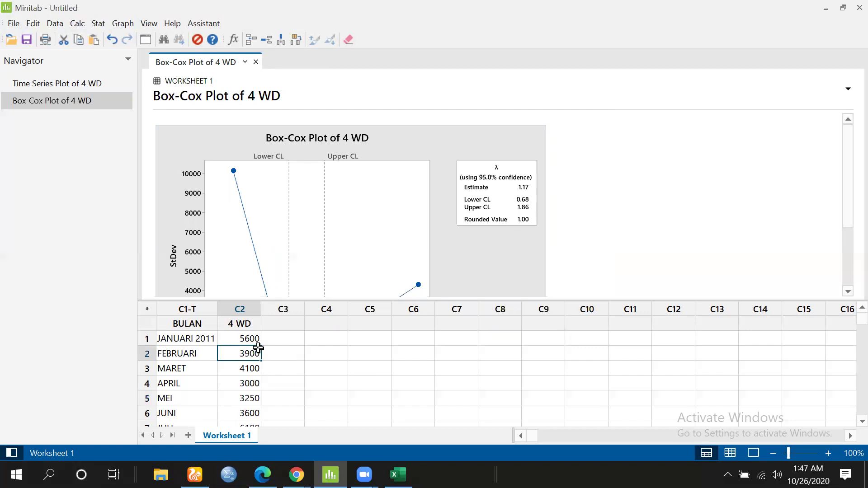
pyautogui.click(97, 24)
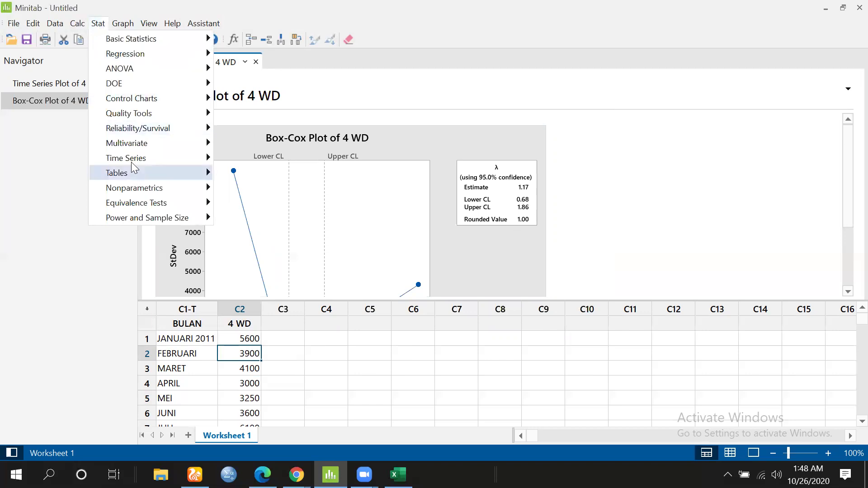
pyautogui.moveTo(132, 161)
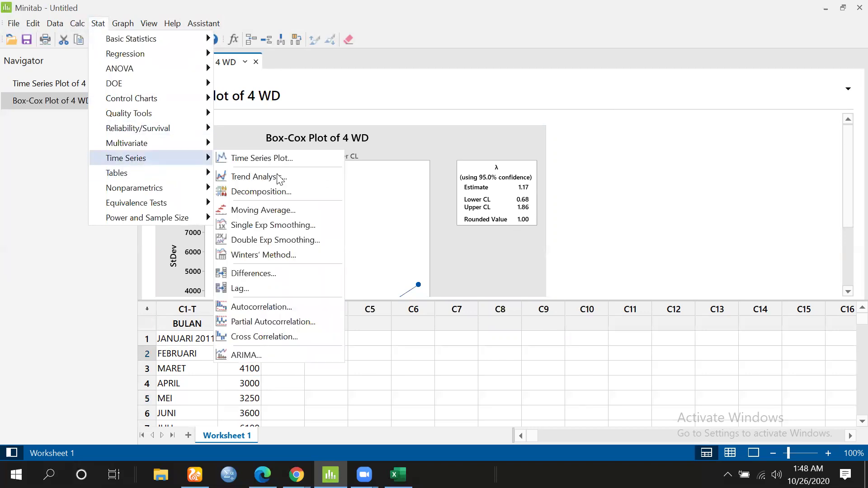
pyautogui.click(294, 309)
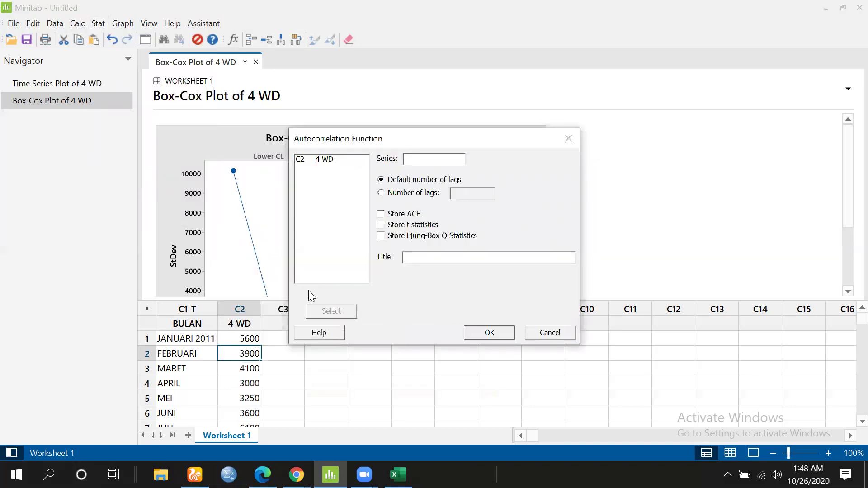
pyautogui.click(330, 158)
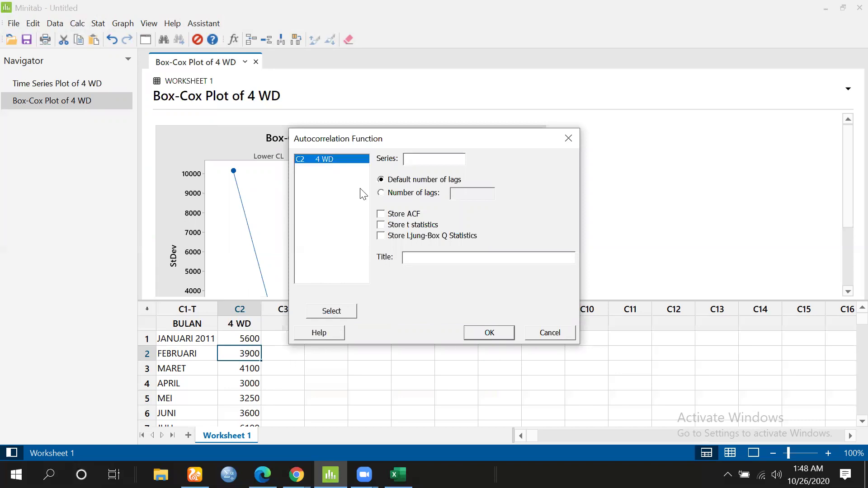
pyautogui.click(349, 310)
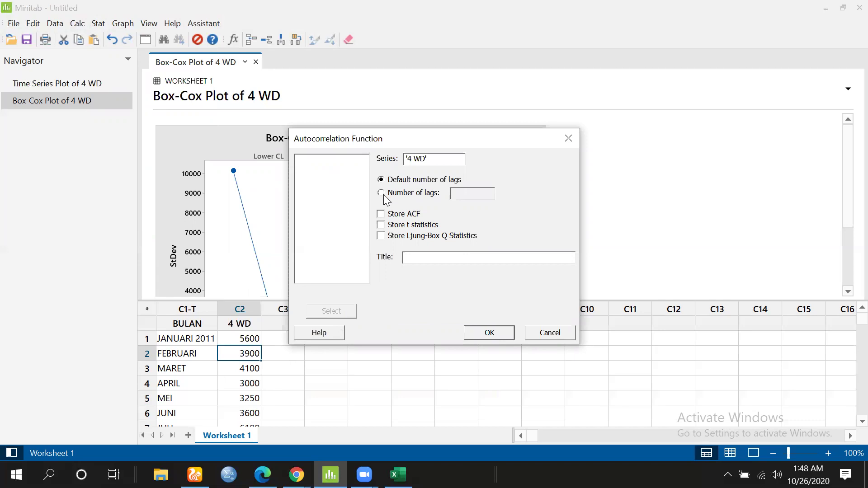
# Store the ACF, t statistics and Ljung-Box Q statistics, set the number of lags to 24, and run the autocorrelation
pyautogui.click(381, 214)
pyautogui.click(382, 236)
pyautogui.click(380, 192)
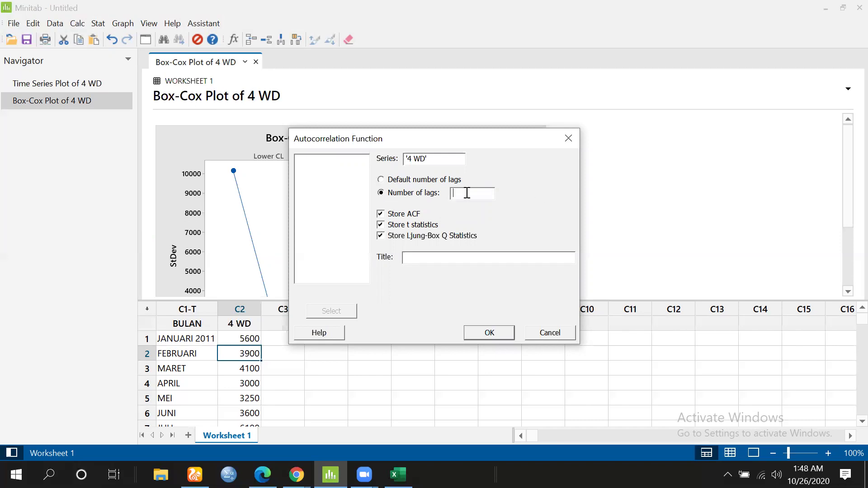
pyautogui.write('24')
pyautogui.click(490, 333)
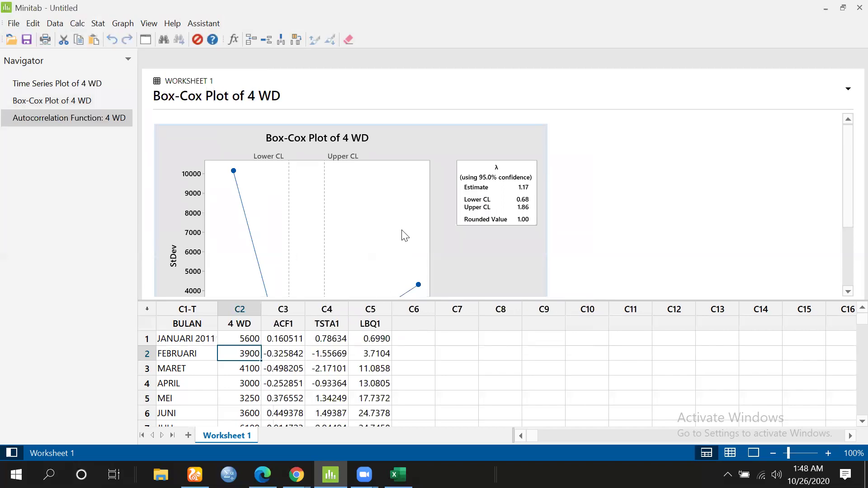
# Examine the autocorrelation table and the ACF graph of 4 WD against its 5% significance limits
pyautogui.scroll(-5, 340, 201)
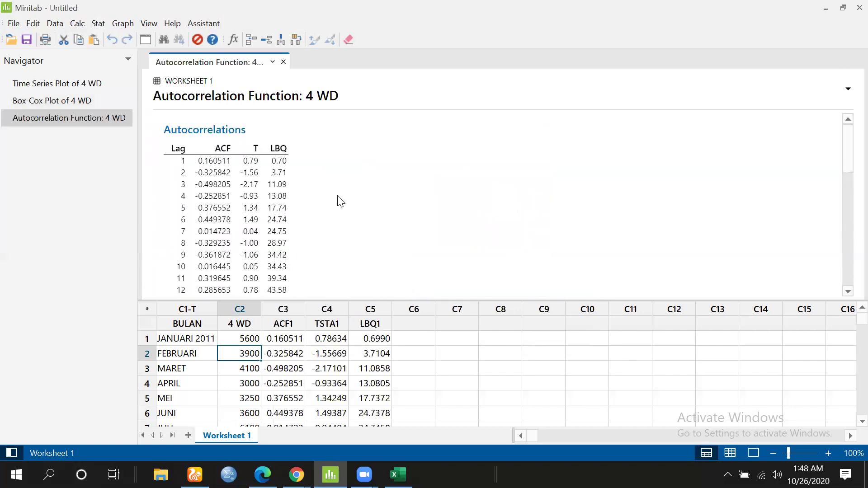
pyautogui.scroll(-3, 340, 202)
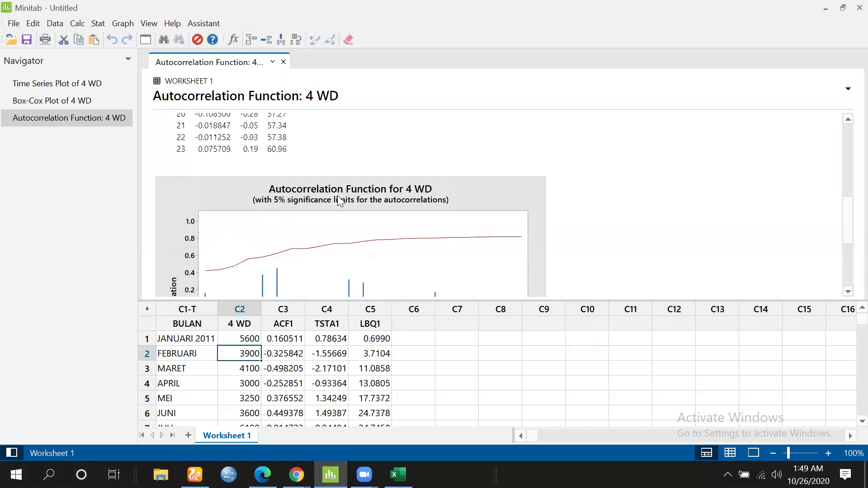
pyautogui.scroll(-3, 327, 167)
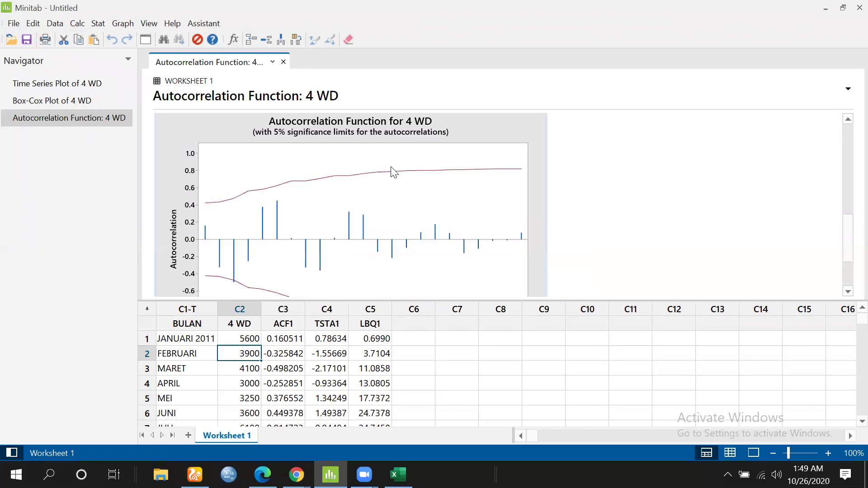
pyautogui.scroll(-3, 392, 172)
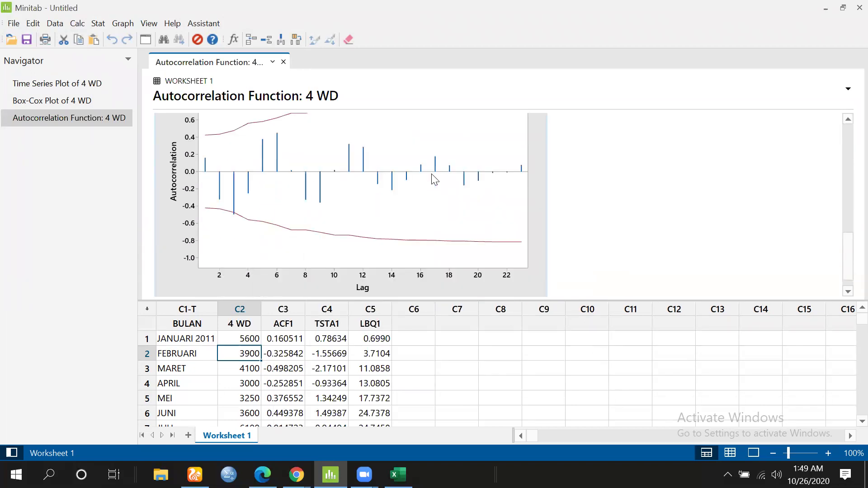
pyautogui.scroll(3, 434, 179)
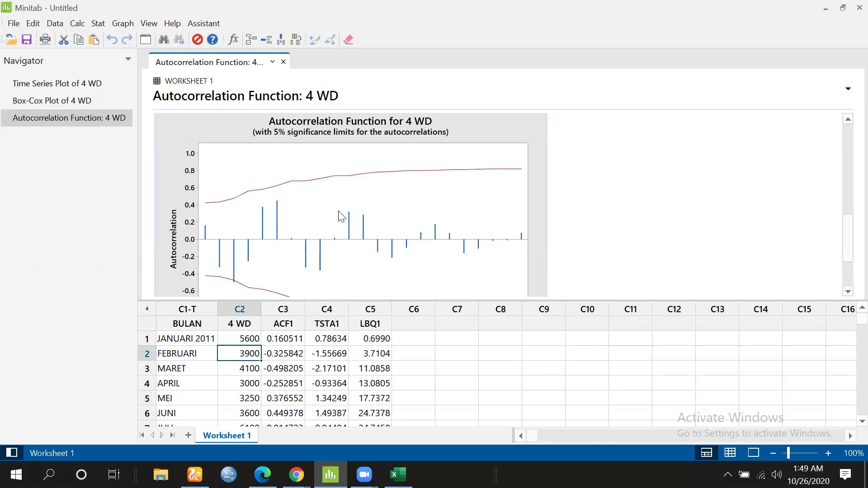
pyautogui.scroll(-3, 336, 227)
pyautogui.scroll(3, 338, 225)
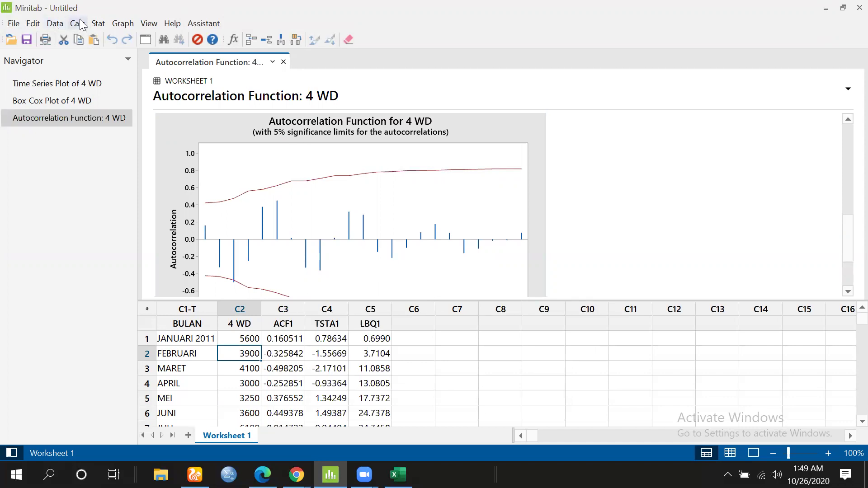
# Start a time series Partial Autocorrelation analysis with the 4 WD column as its series
pyautogui.click(96, 26)
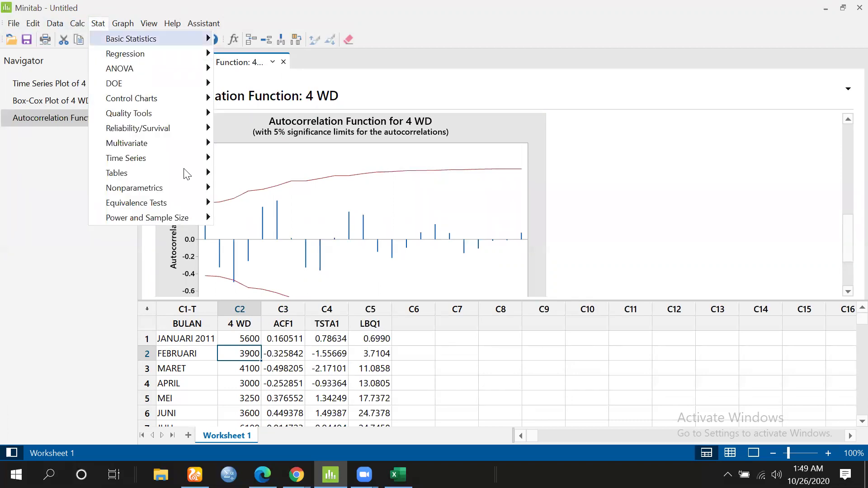
pyautogui.moveTo(190, 156)
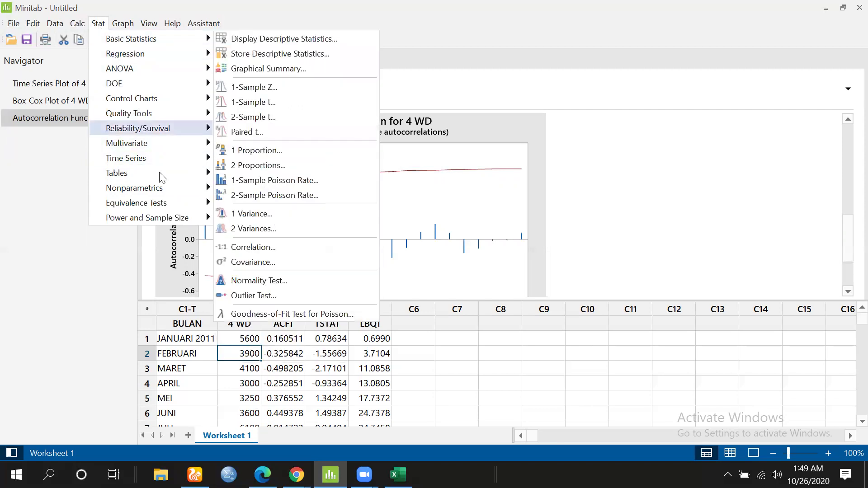
pyautogui.moveTo(159, 157)
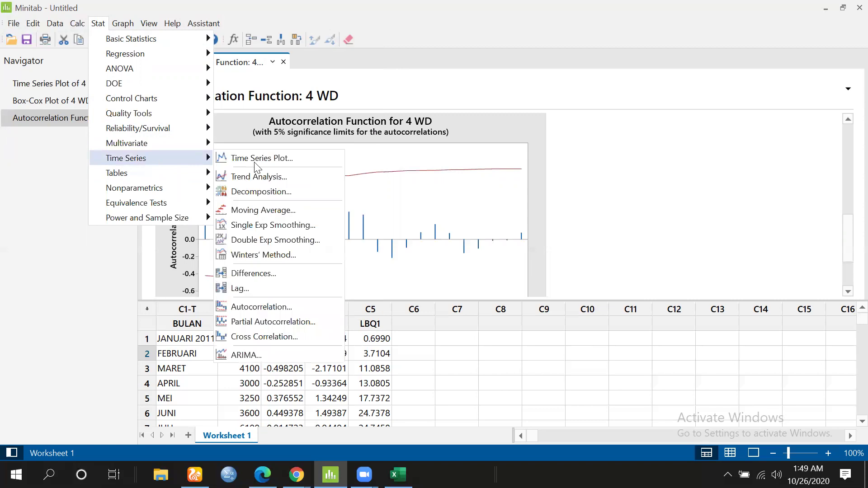
pyautogui.click(294, 321)
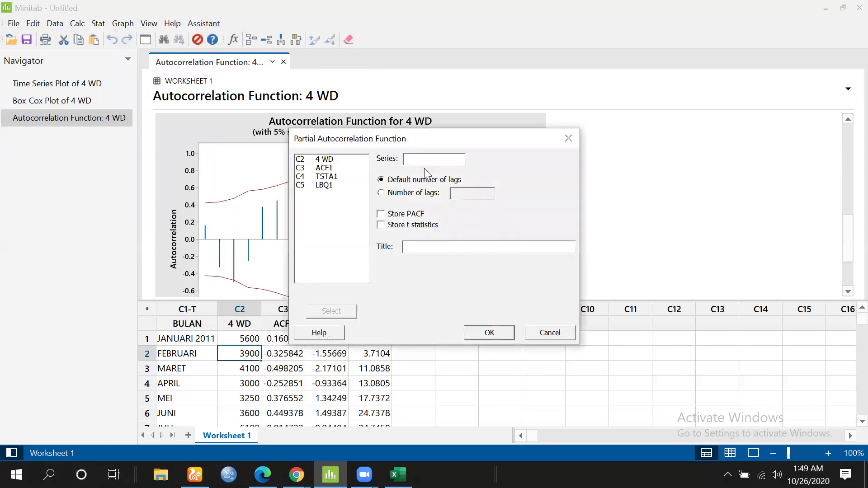
pyautogui.click(327, 160)
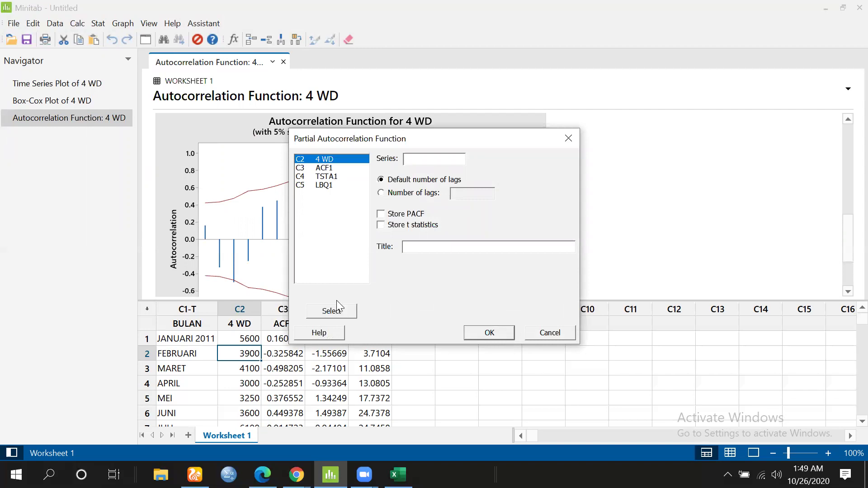
pyautogui.click(336, 309)
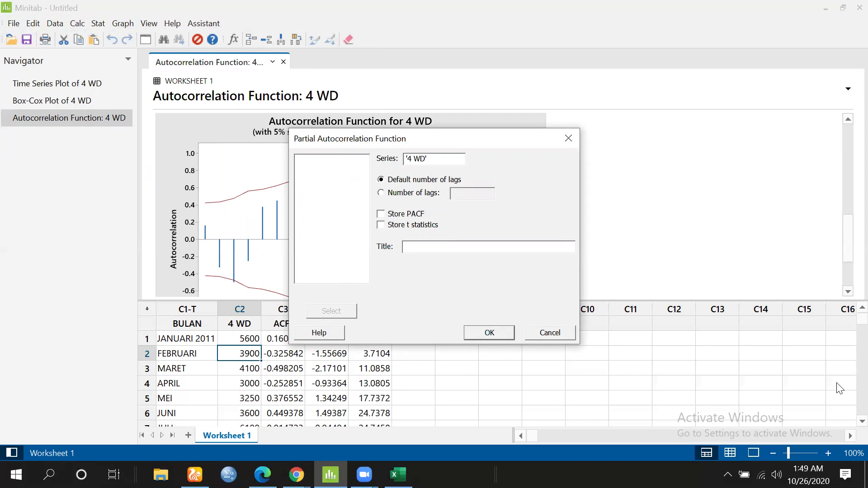
# Store the PACF and t statistics, set the number of lags to 24, run the partial autocorrelation and view its graph
pyautogui.click(381, 215)
pyautogui.click(381, 224)
pyautogui.click(381, 193)
pyautogui.click(469, 199)
pyautogui.write('24')
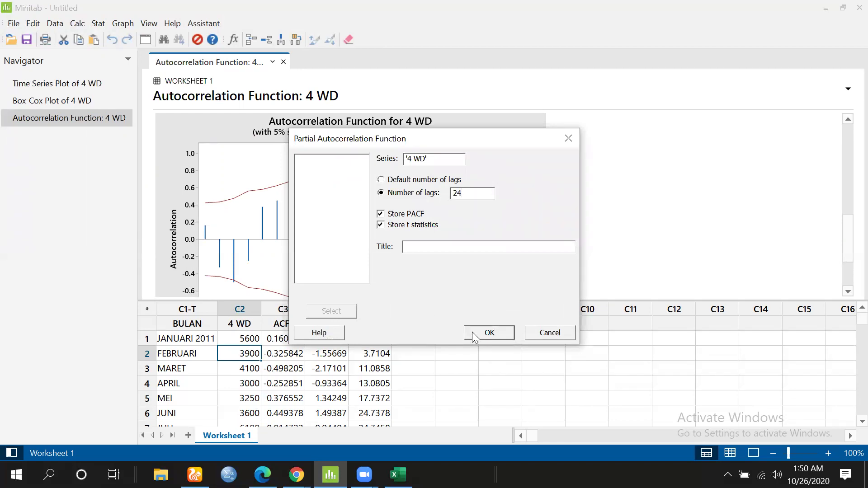
pyautogui.click(487, 333)
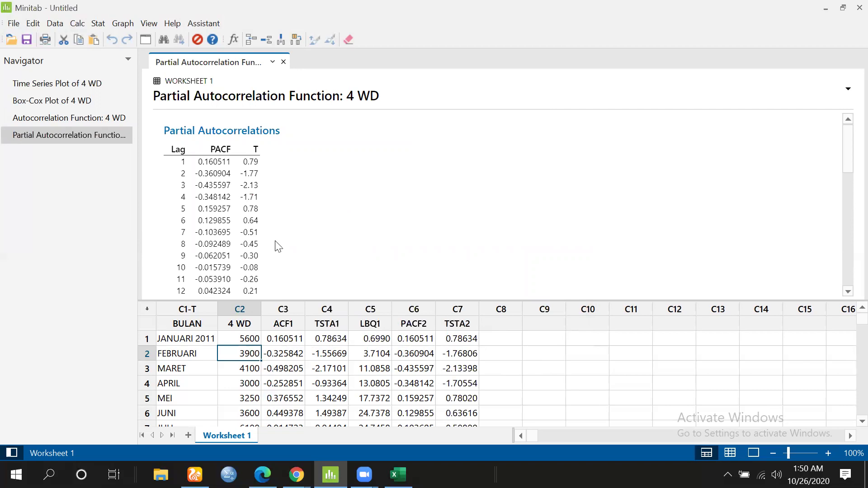
pyautogui.scroll(-2, 281, 249)
pyautogui.scroll(-3, 281, 249)
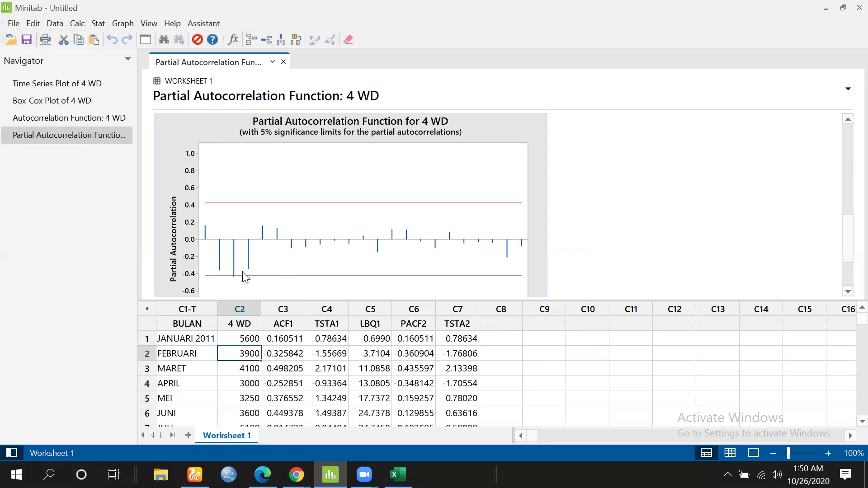
pyautogui.press('Tab')
pyautogui.press('BackSpace')
pyautogui.write('````')
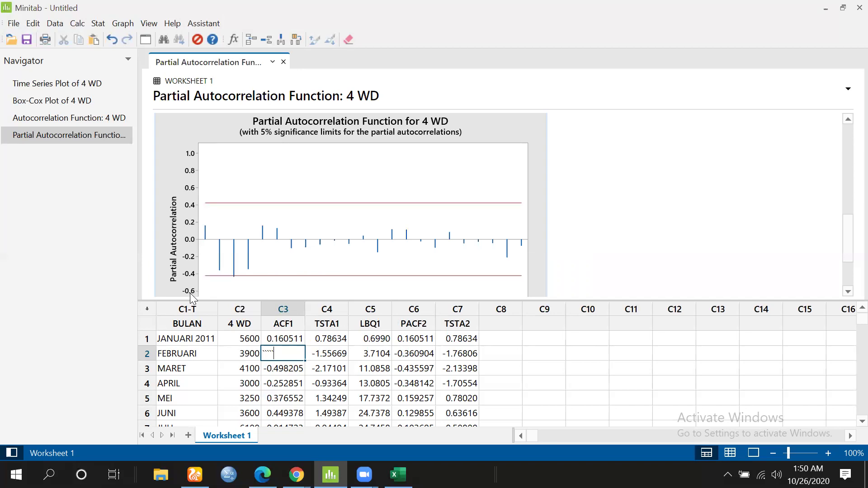
pyautogui.click(341, 308)
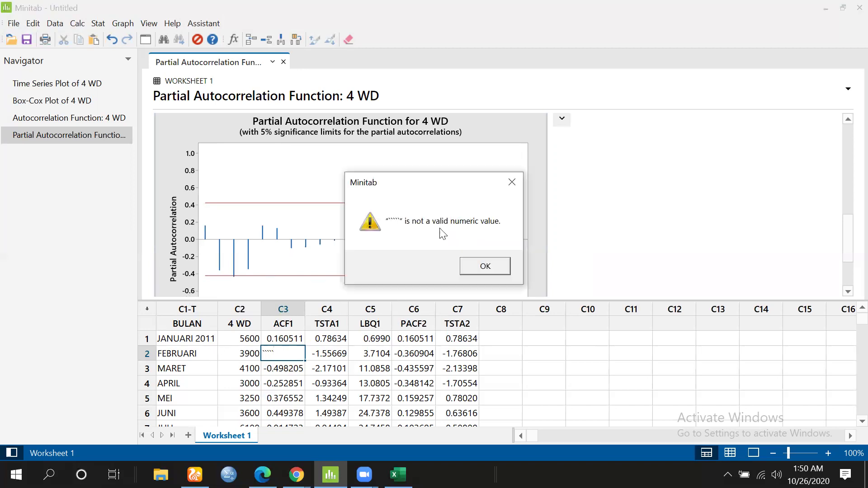
pyautogui.click(511, 183)
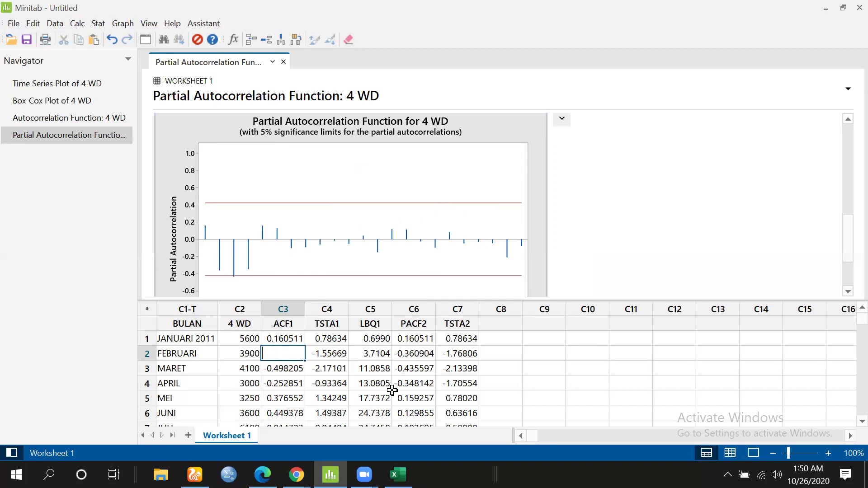
pyautogui.press('Escape')
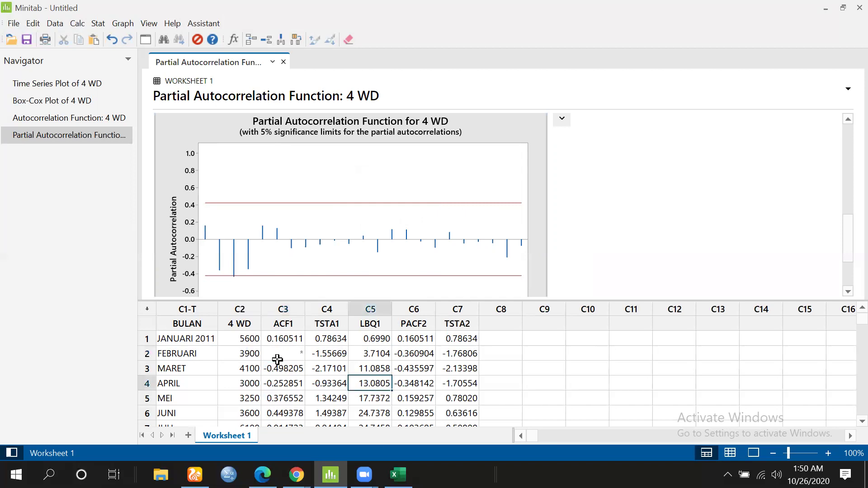
pyautogui.click(279, 357)
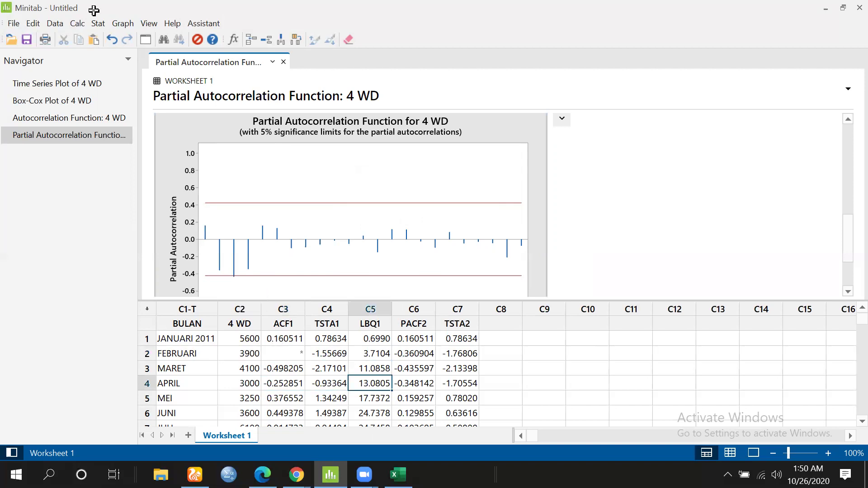
pyautogui.click(112, 39)
pyautogui.click(329, 396)
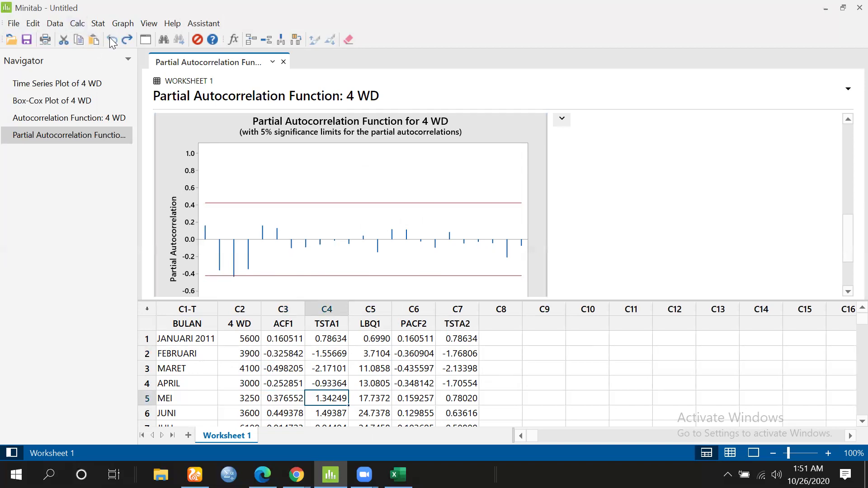
# Start a time series ARIMA analysis with the 4 WD column as its series
pyautogui.click(100, 25)
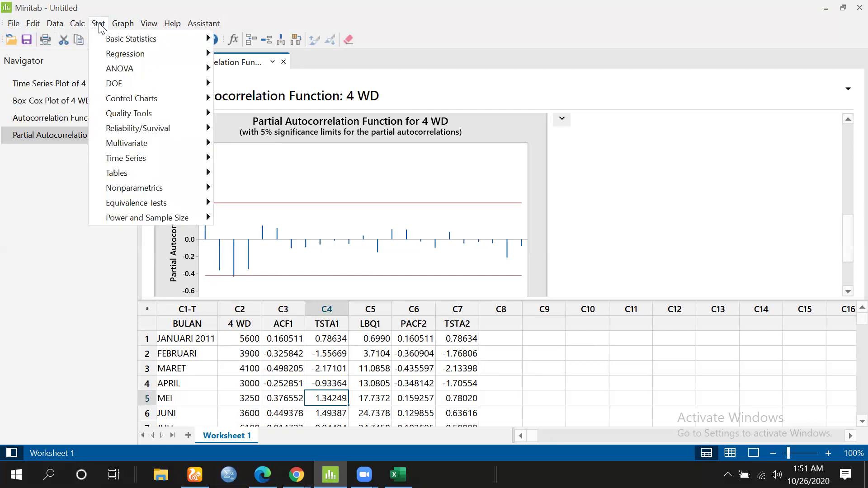
pyautogui.moveTo(148, 176)
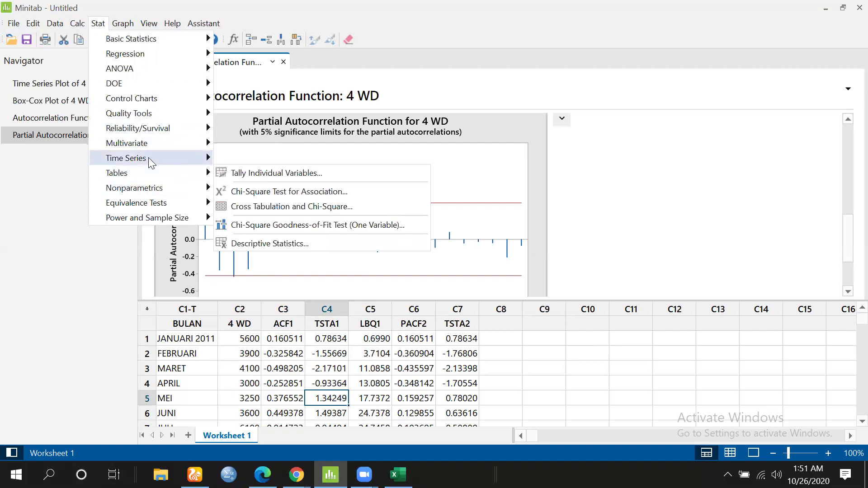
pyautogui.moveTo(149, 158)
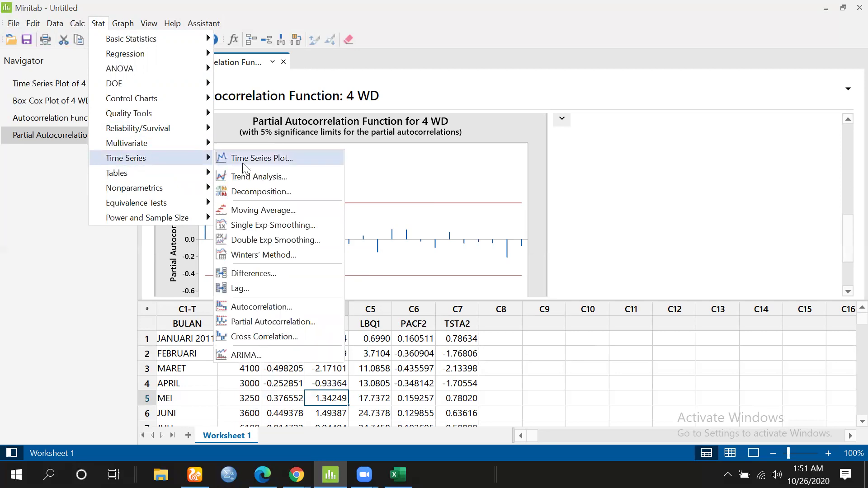
pyautogui.click(289, 364)
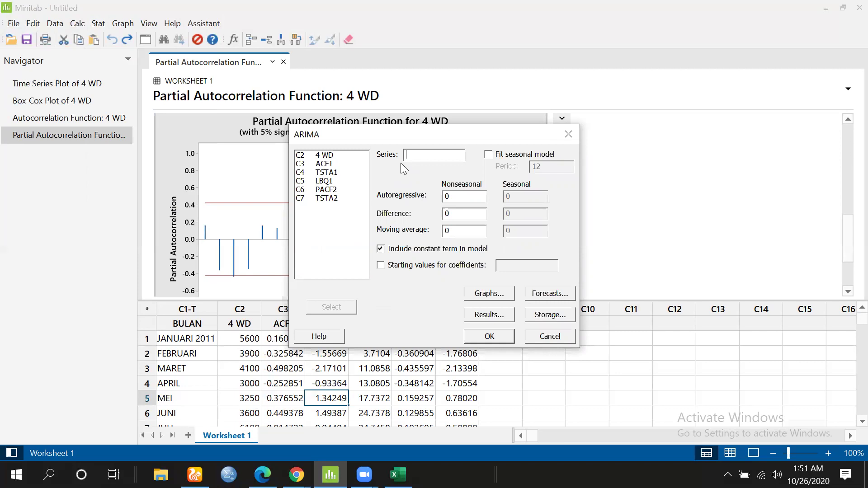
pyautogui.click(316, 156)
pyautogui.click(342, 316)
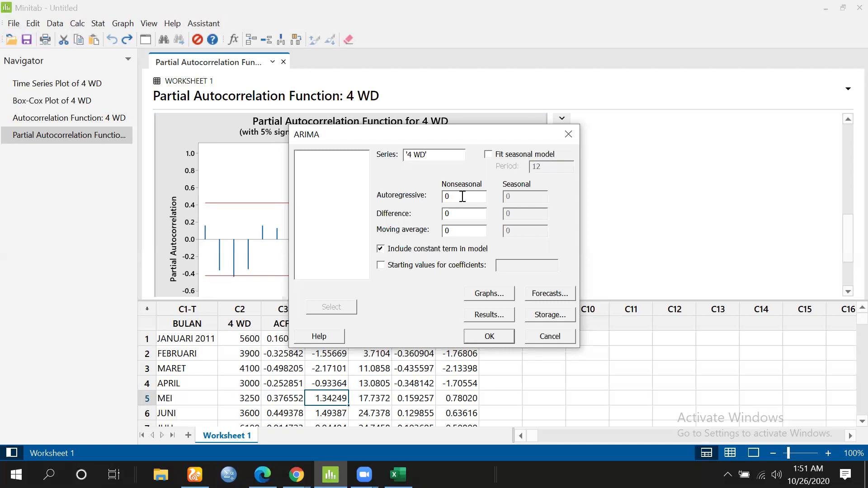
# Fit the ARIMA model with nonseasonal autoregressive, difference and moving average orders of 1 and no constant term, and check its parameter estimates
pyautogui.press('BackSpace')
pyautogui.write('1')
pyautogui.click(452, 214)
pyautogui.press('BackSpace')
pyautogui.write('1')
pyautogui.click(458, 230)
pyautogui.press('BackSpace')
pyautogui.write('1')
pyautogui.click(502, 335)
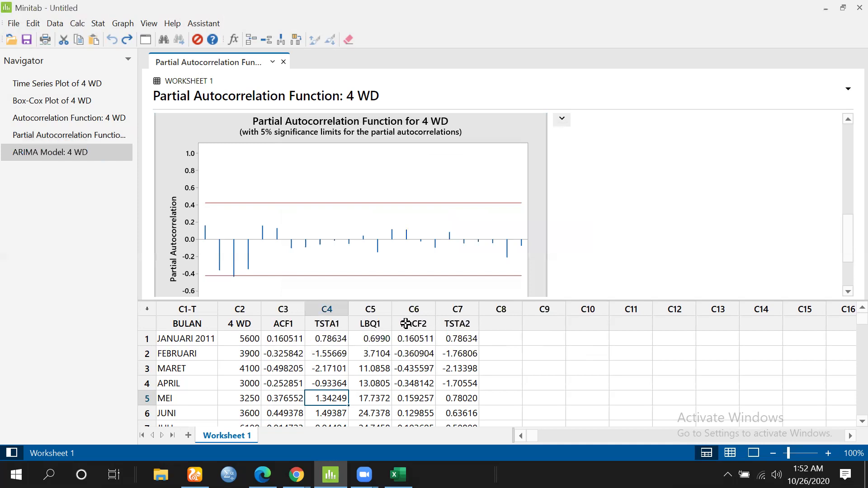
pyautogui.scroll(-2, 357, 238)
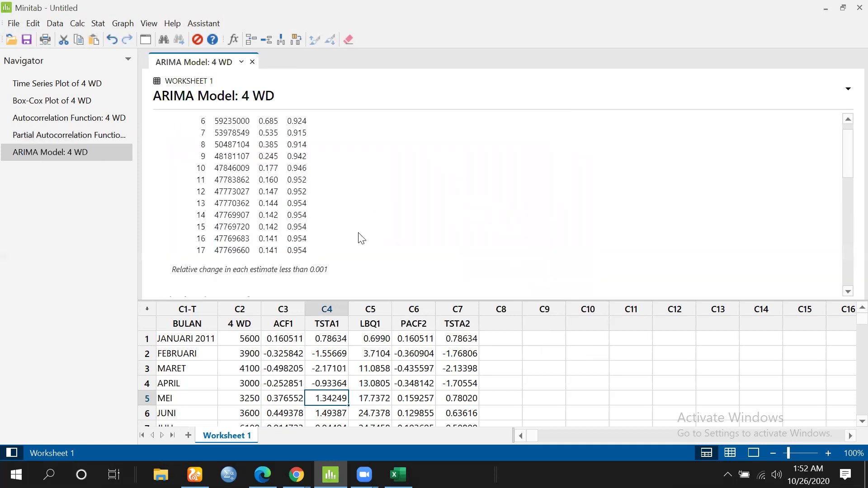
pyautogui.scroll(-2, 359, 238)
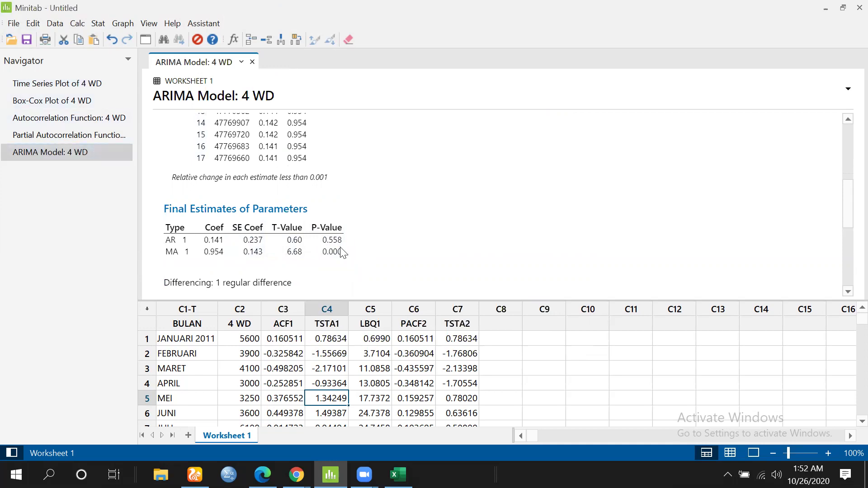
# Refit the 4 WD ARIMA model with the nonseasonal moving average order set to 0 and check its final parameter estimates
pyautogui.click(96, 25)
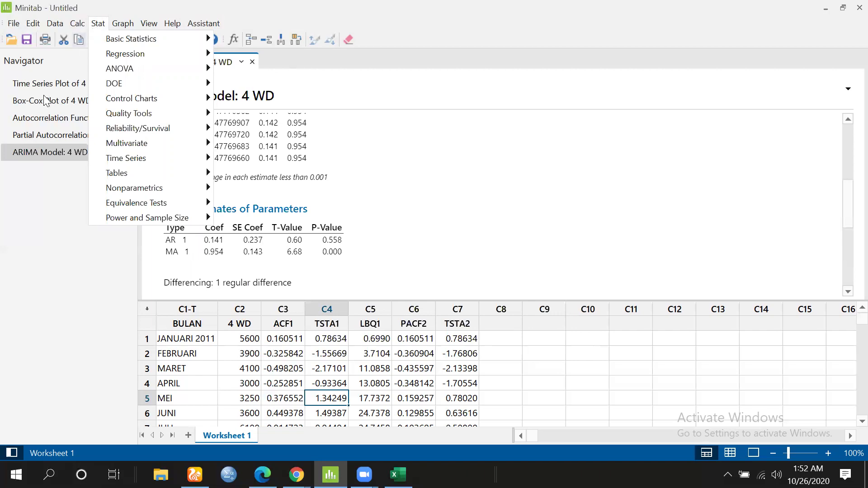
pyautogui.moveTo(151, 165)
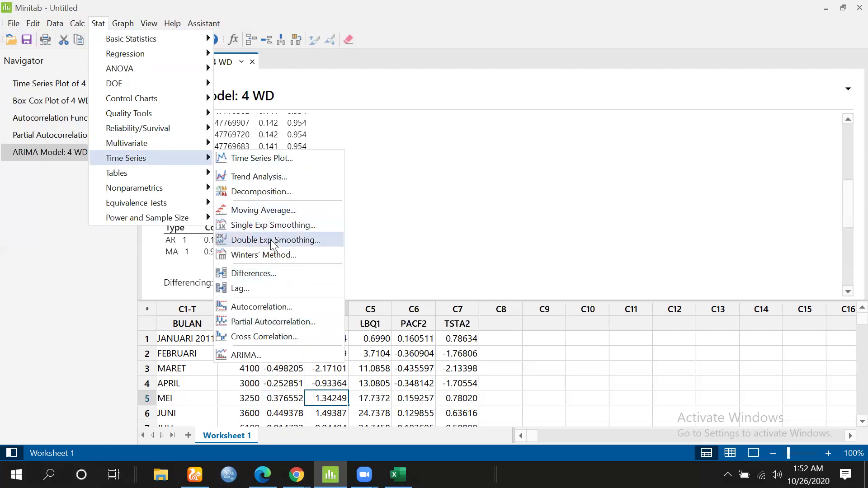
pyautogui.click(269, 355)
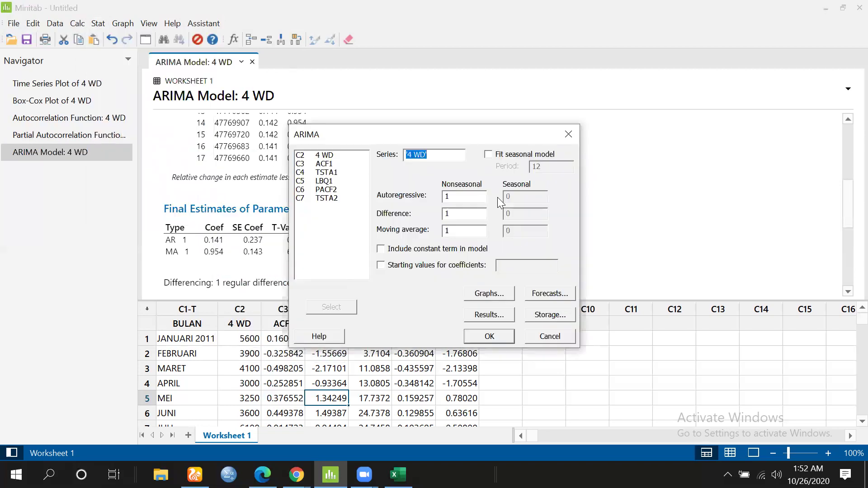
pyautogui.click(462, 216)
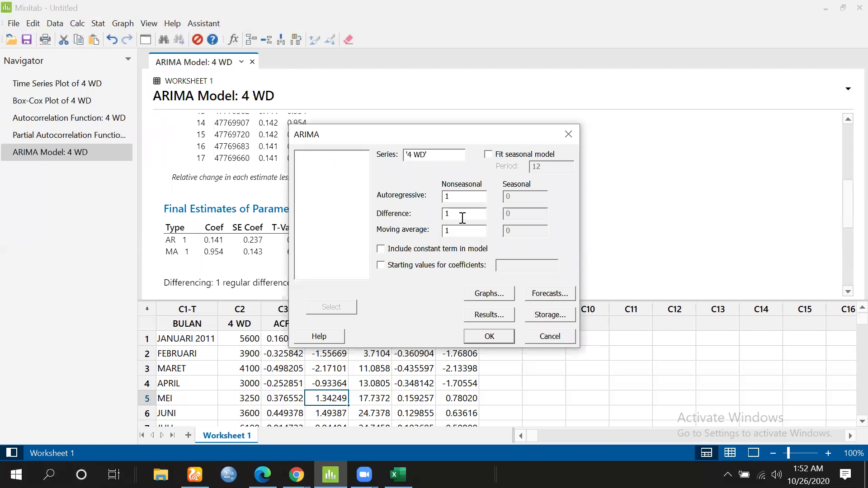
pyautogui.click(471, 234)
pyautogui.write('0')
pyautogui.click(487, 341)
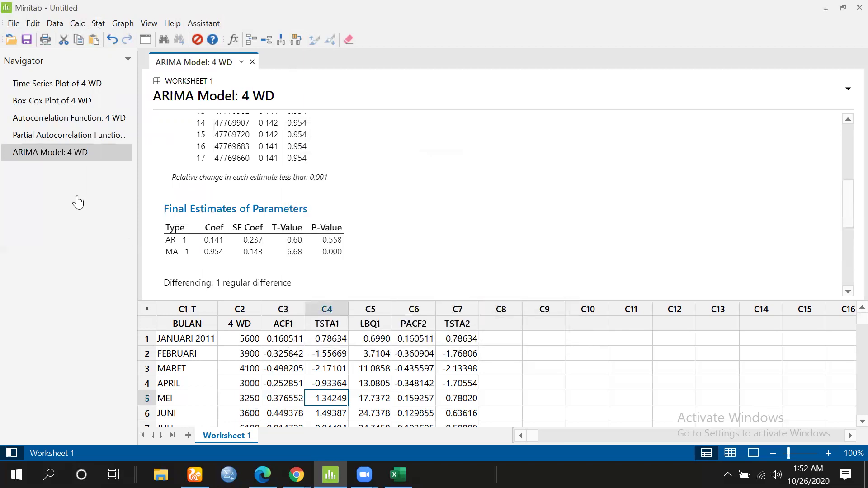
pyautogui.scroll(-3, 405, 208)
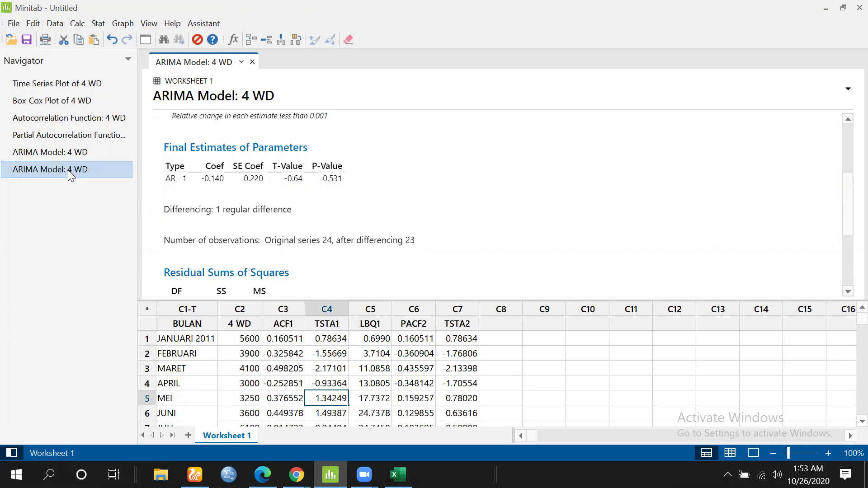
# Refit the 4 WD ARIMA model with the nonseasonal difference order set to 0 and check the P-value of its final estimates
pyautogui.click(101, 24)
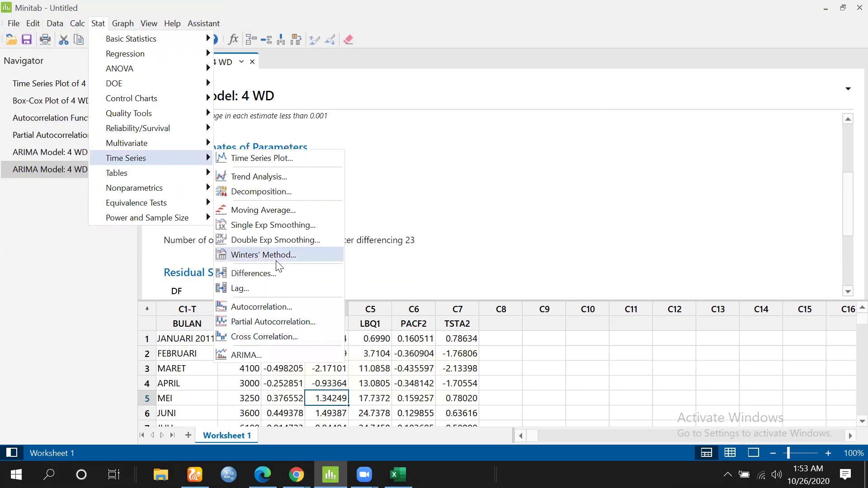
pyautogui.click(261, 356)
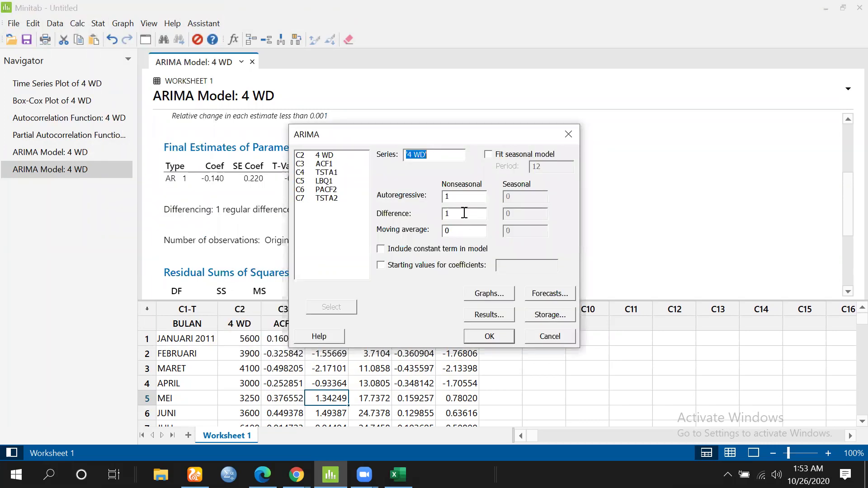
pyautogui.click(468, 212)
pyautogui.press('BackSpace')
pyautogui.write('0')
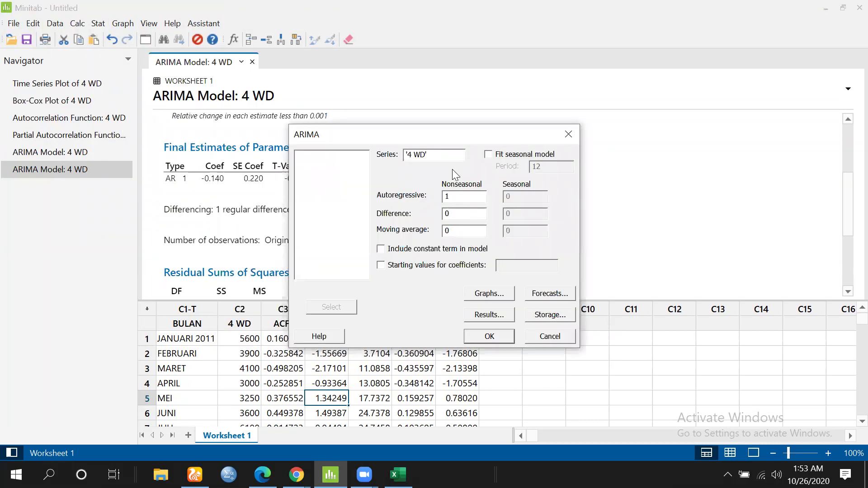
pyautogui.click(500, 338)
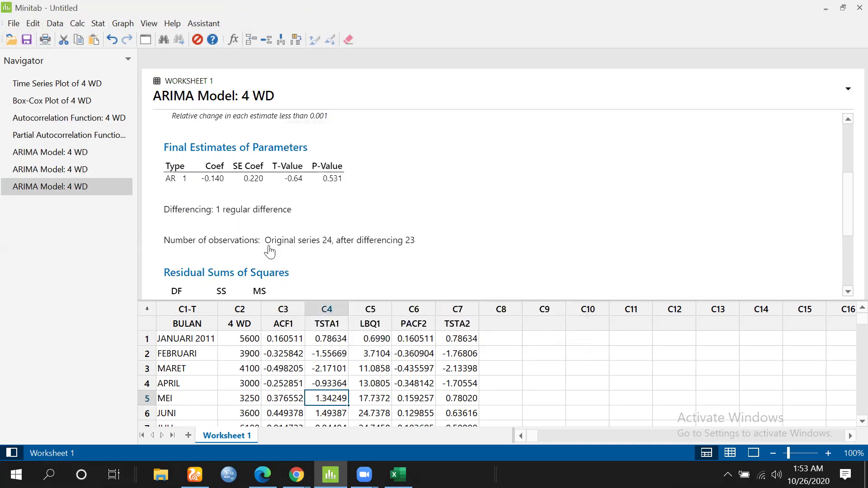
pyautogui.scroll(-5, 368, 216)
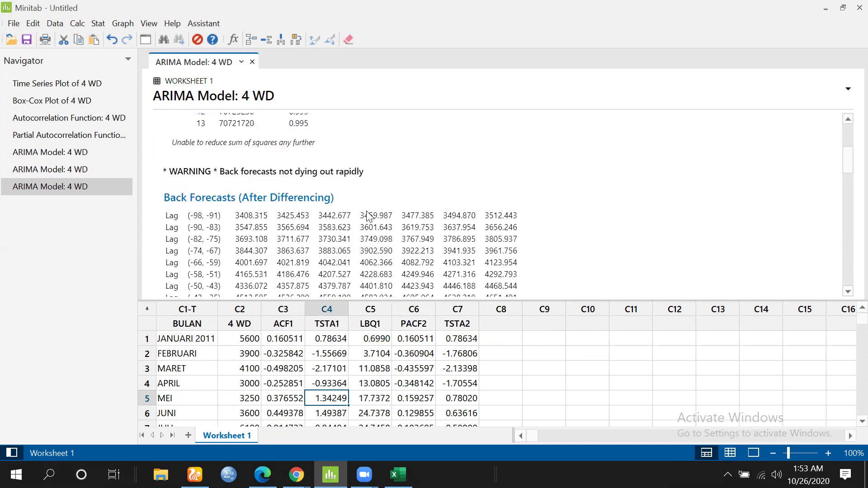
pyautogui.scroll(-10, 369, 216)
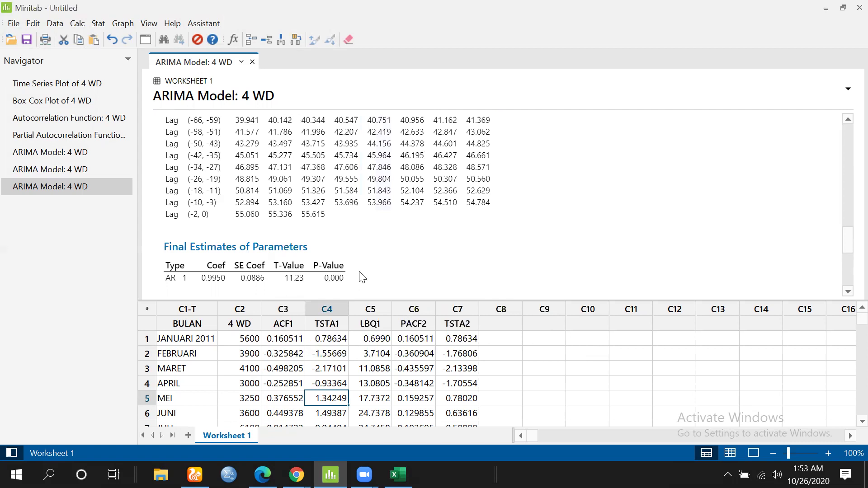
# Rerun the 4 WD ARIMA model with autoregressive order 1, forecasting with a lead of 12 and storing the forecasts in C10
pyautogui.scroll(-2, 343, 216)
pyautogui.click(334, 216)
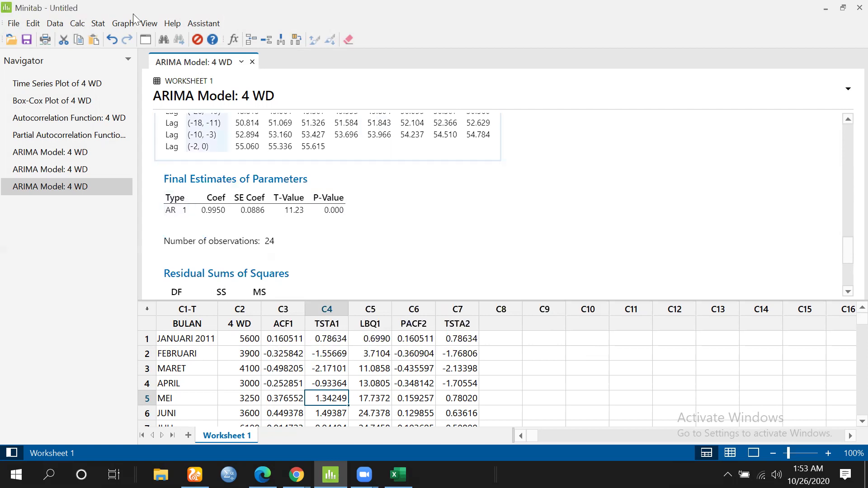
pyautogui.click(100, 24)
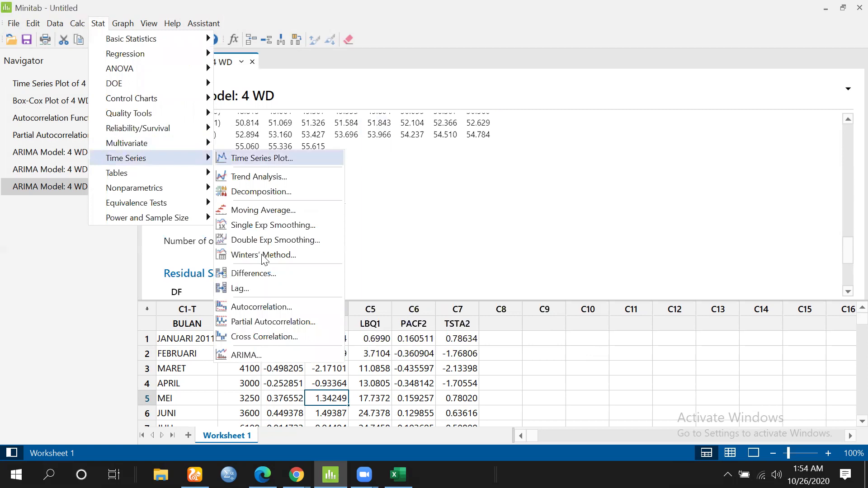
pyautogui.click(249, 355)
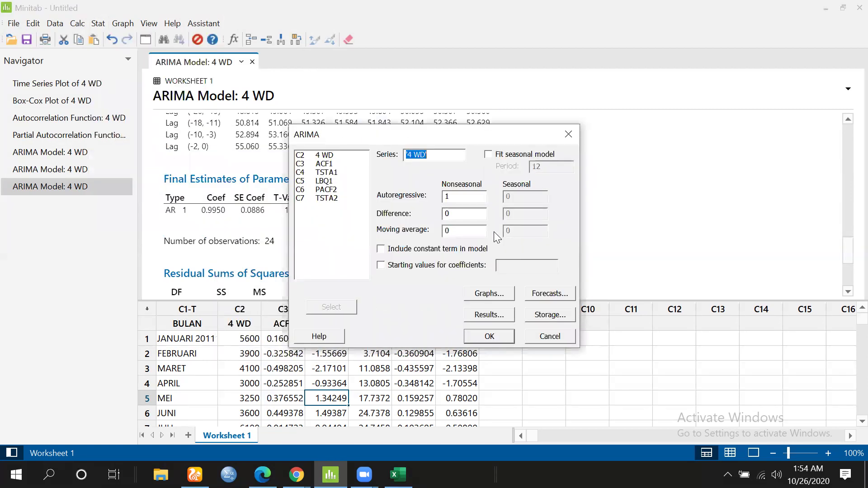
pyautogui.click(457, 199)
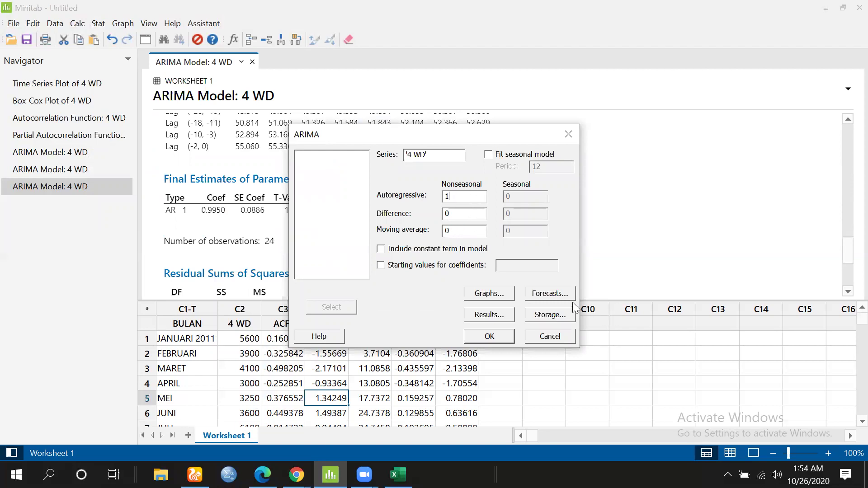
pyautogui.click(548, 294)
pyautogui.click(471, 172)
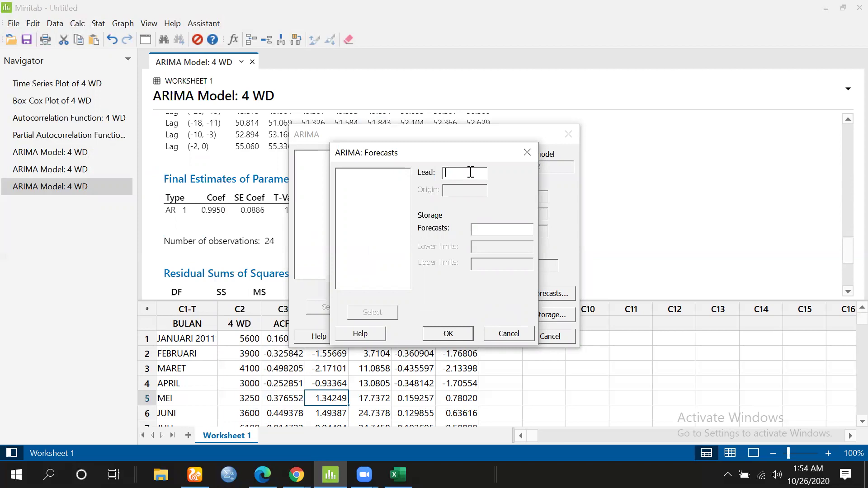
pyautogui.write('12')
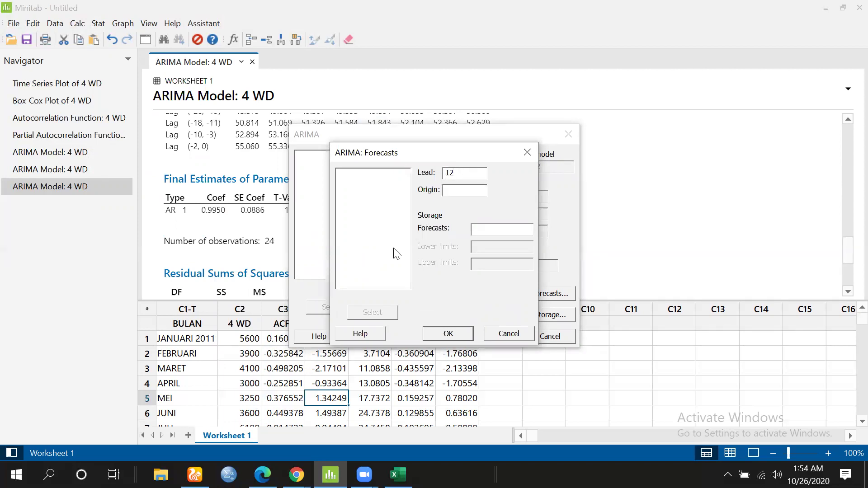
pyautogui.click(509, 231)
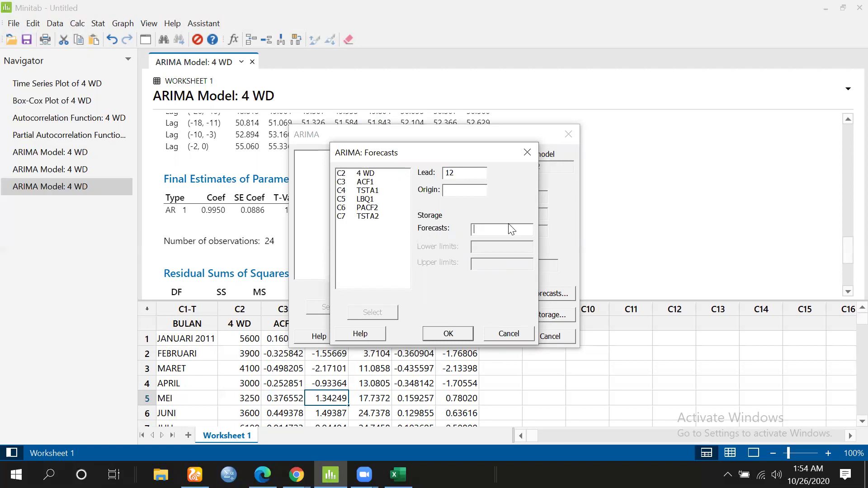
pyautogui.write('c10')
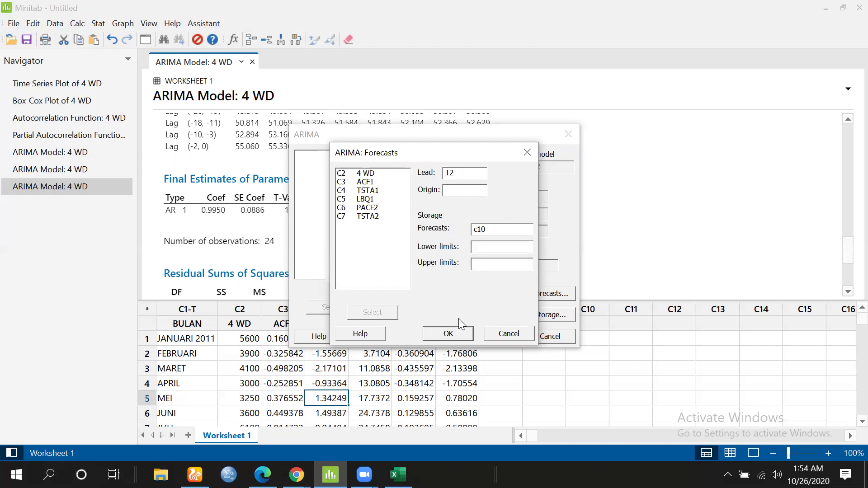
pyautogui.click(462, 334)
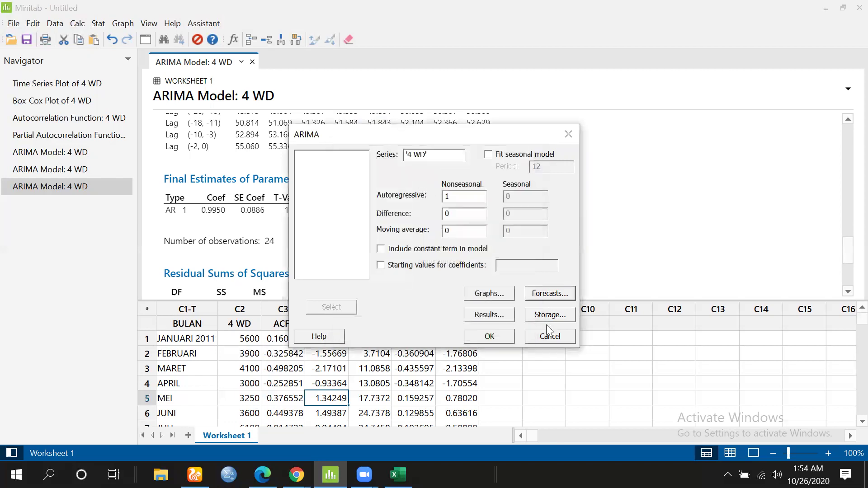
pyautogui.click(489, 337)
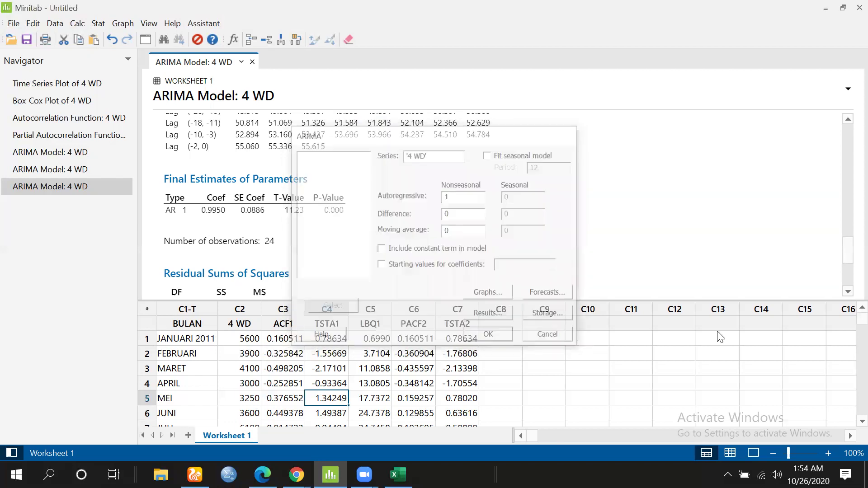
# Examine the ARIMA output's final estimates and forecast table against the forecasts stored in worksheet column C10
pyautogui.scroll(-1, 590, 350)
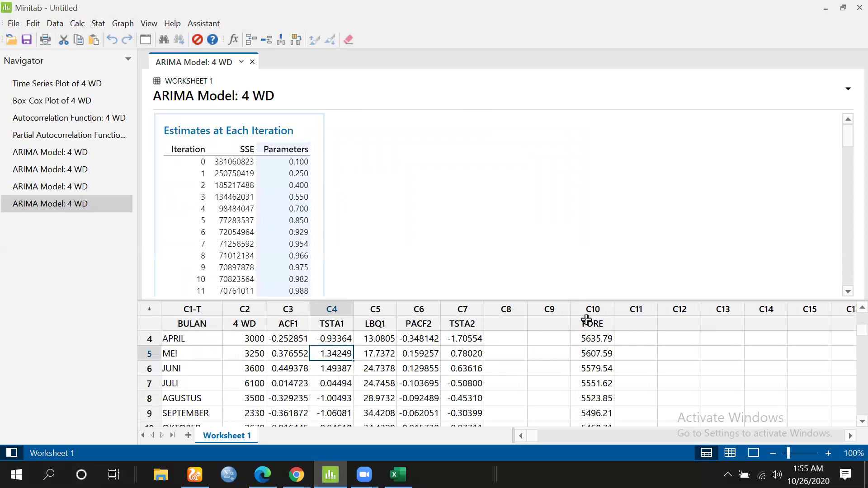
pyautogui.scroll(-10, 343, 209)
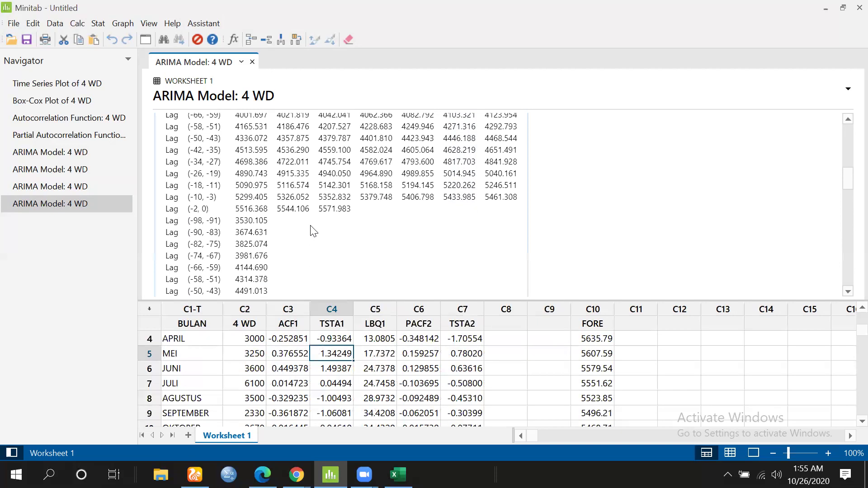
pyautogui.scroll(-3, 314, 228)
pyautogui.scroll(-5, 291, 190)
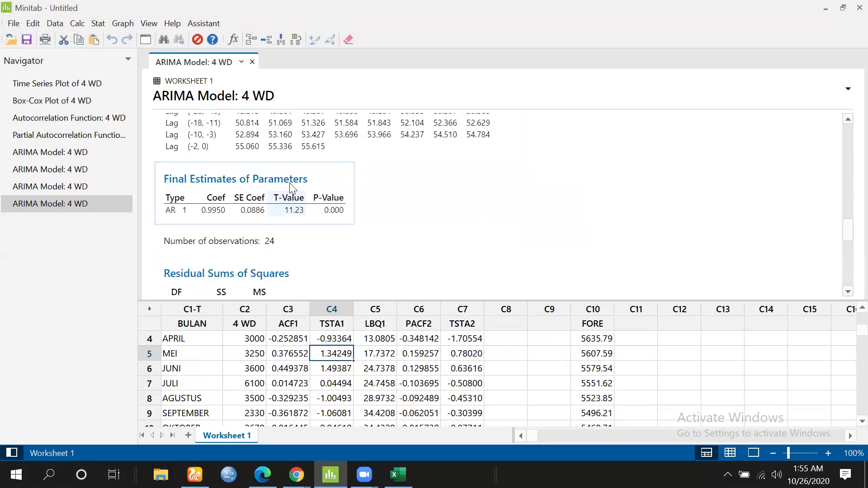
pyautogui.scroll(-5, 287, 196)
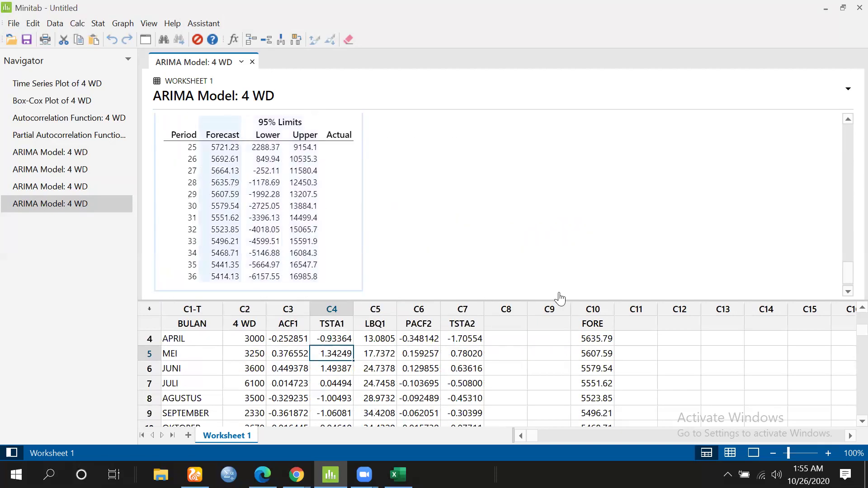
pyautogui.click(593, 341)
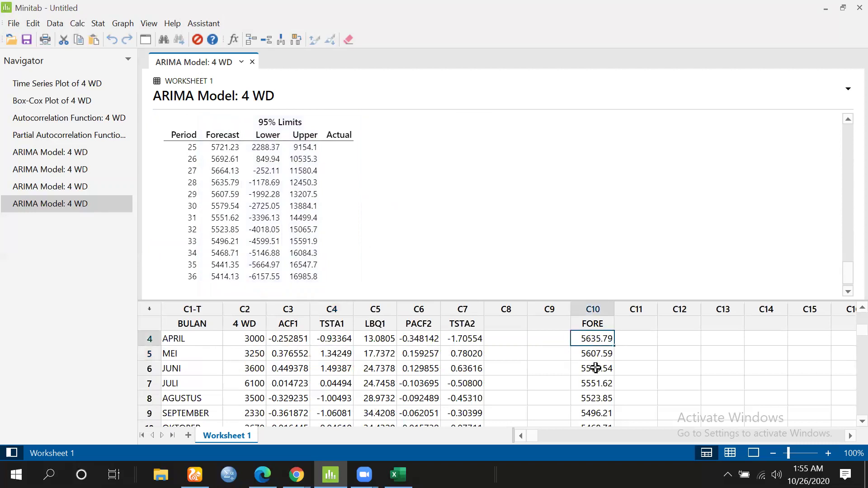
pyautogui.scroll(-1, 595, 368)
pyautogui.scroll(2, 596, 371)
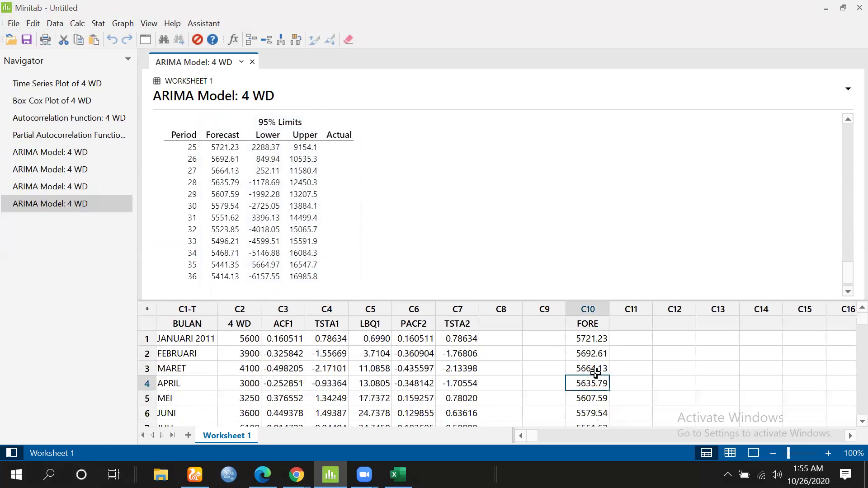
pyautogui.click(591, 342)
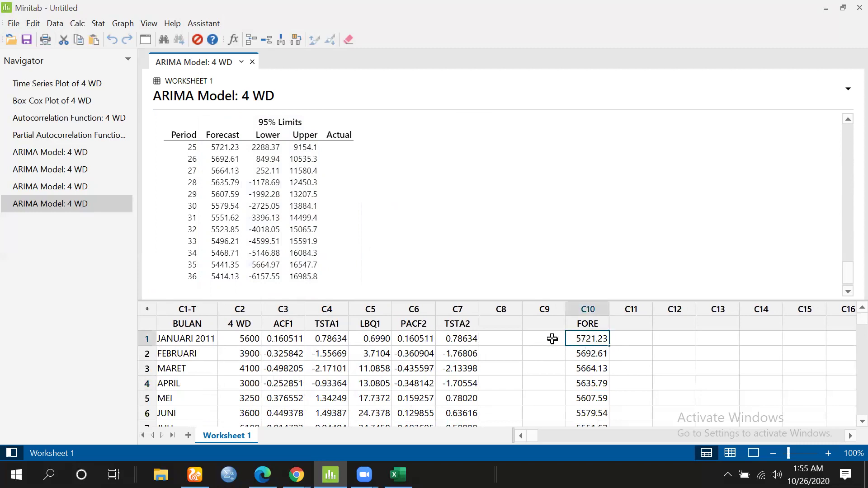
# Label the forecast periods in column C9, entering januari 2013 in row 1 and des 2013 in row 12
pyautogui.click(533, 335)
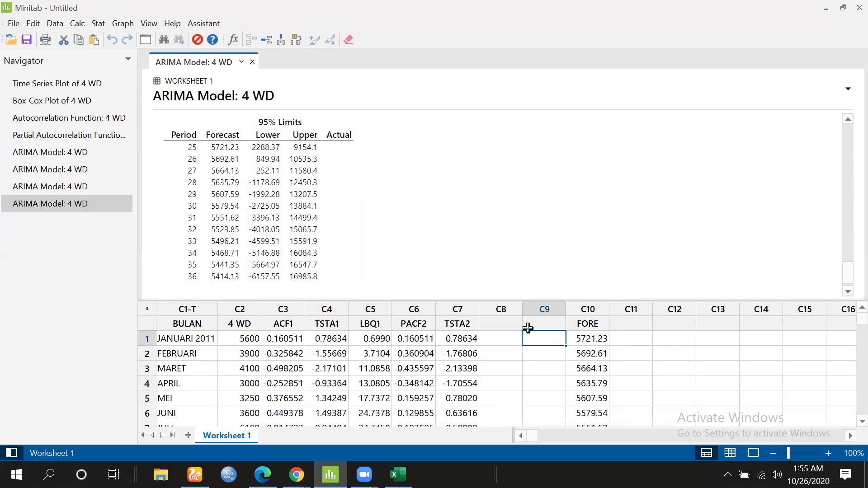
pyautogui.write('januari 20')
pyautogui.write('12')
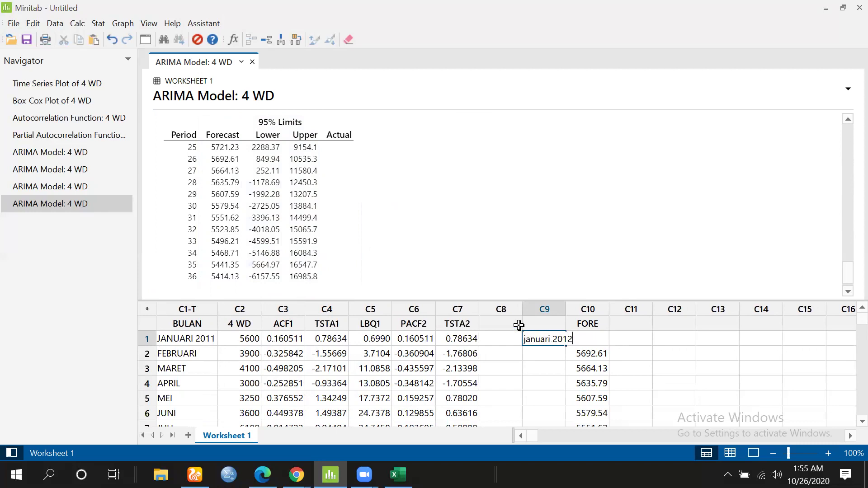
pyautogui.scroll(-4, 548, 378)
pyautogui.scroll(1, 544, 377)
pyautogui.click(545, 373)
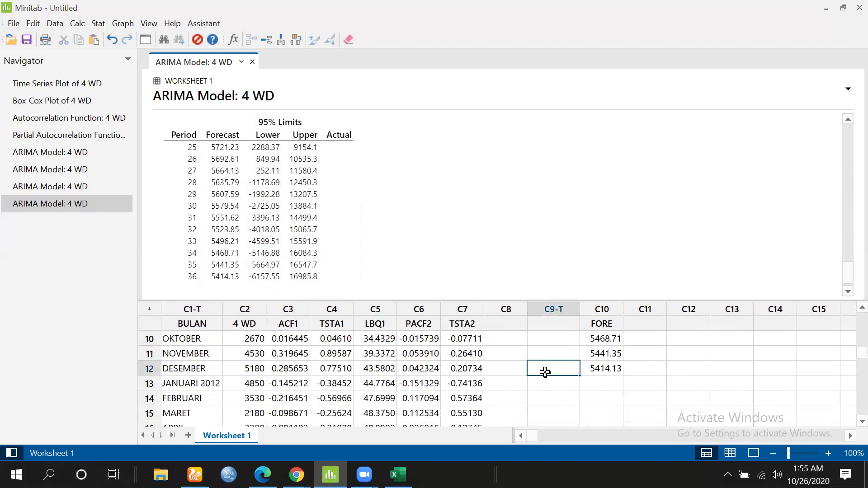
pyautogui.write('des 2013')
pyautogui.click(587, 343)
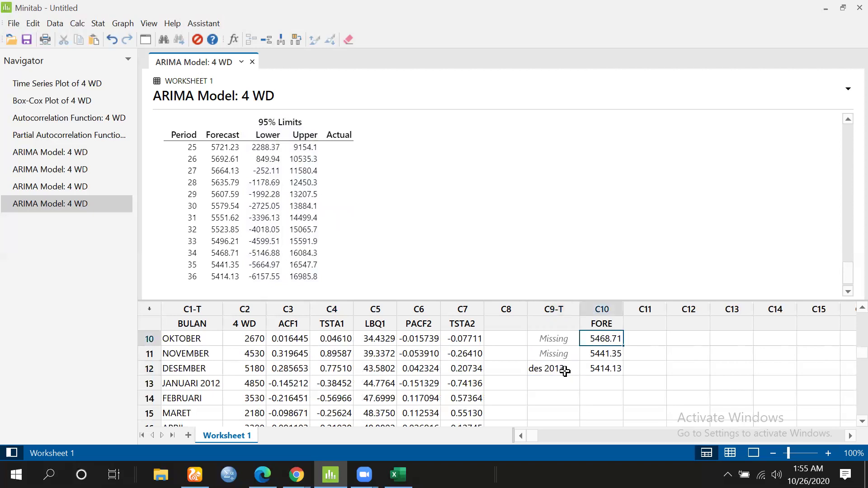
pyautogui.scroll(3, 565, 370)
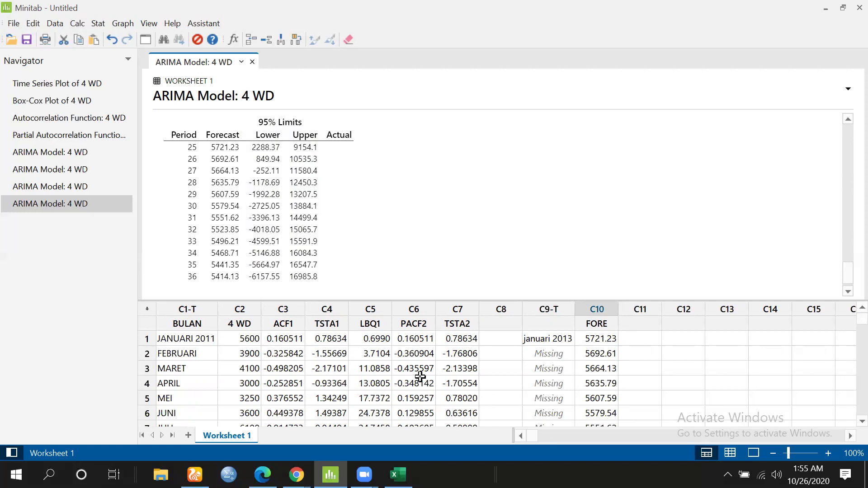
pyautogui.click(360, 372)
pyautogui.click(281, 384)
pyautogui.click(233, 367)
pyautogui.click(421, 355)
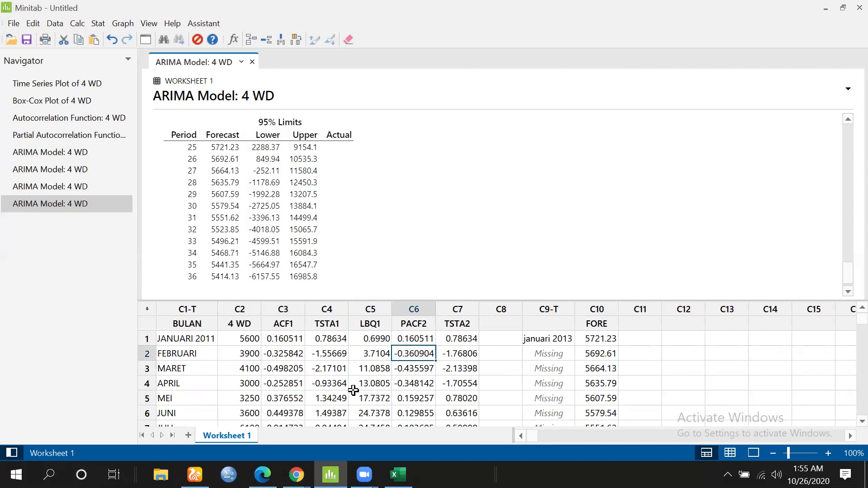
pyautogui.scroll(-1, 354, 390)
pyautogui.scroll(-3, 357, 389)
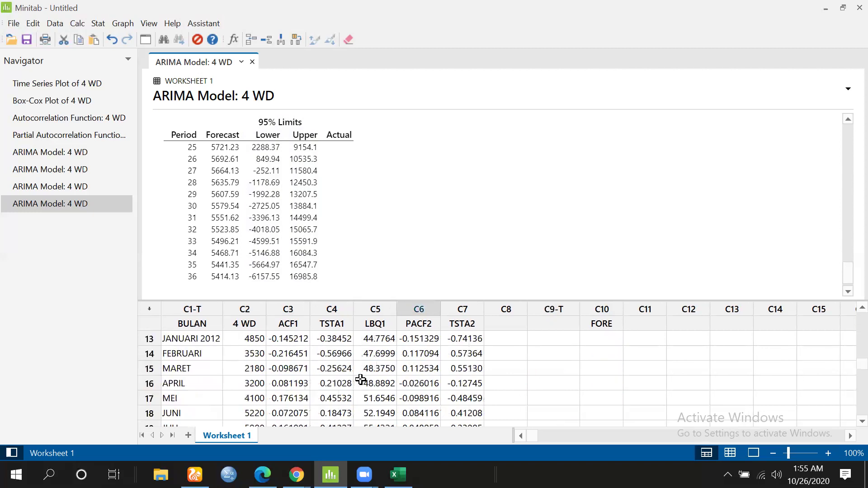
pyautogui.scroll(-2, 363, 398)
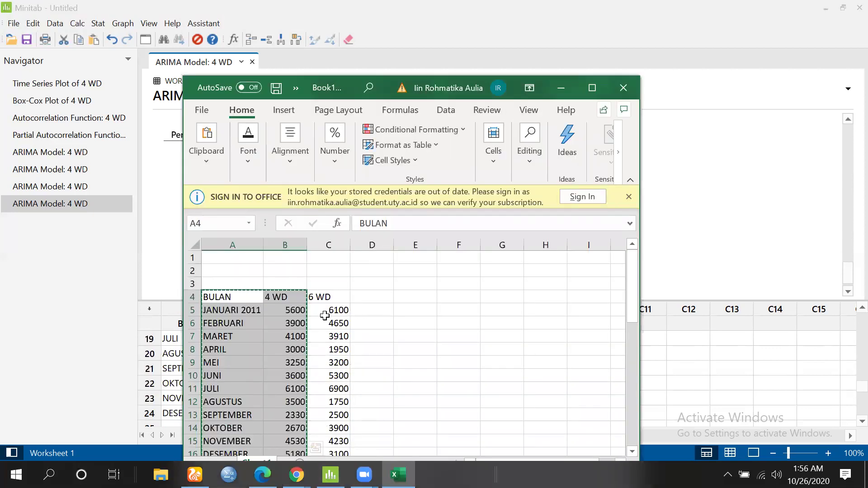
# Copy the 6 WD column, header included, from cells C4:C28 of the Excel workbook and switch back to Minitab
pyautogui.moveTo(328, 295); pyautogui.dragTo(325, 427)
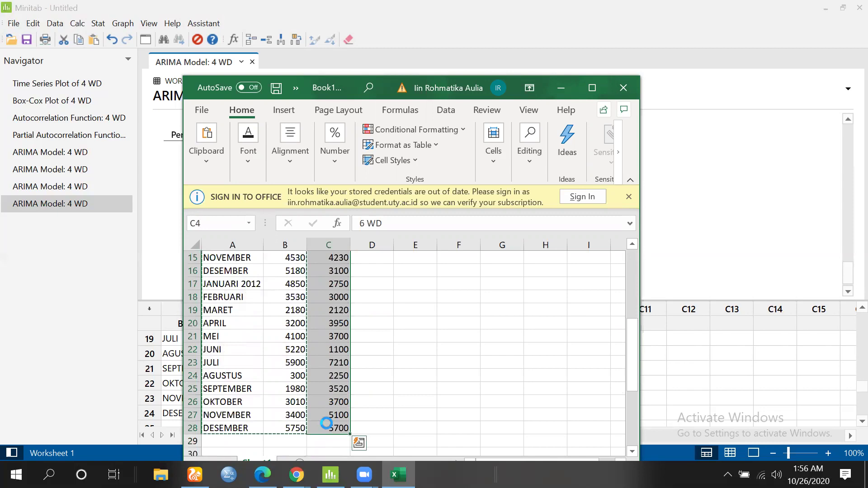
pyautogui.hotkey('ctrl', 'c')
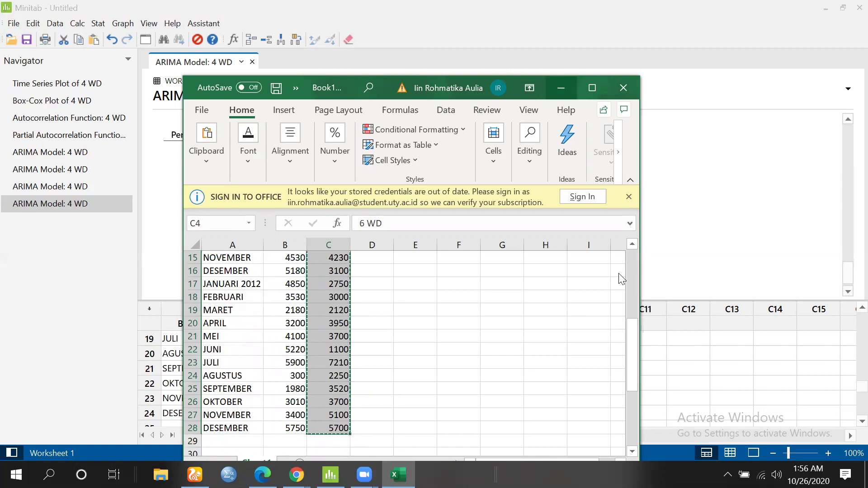
pyautogui.hotkey('alt', 'Tab')
# Paste the copied 6 WD data into worksheet column C12, with its header in the column name cell
pyautogui.scroll(2, 534, 383)
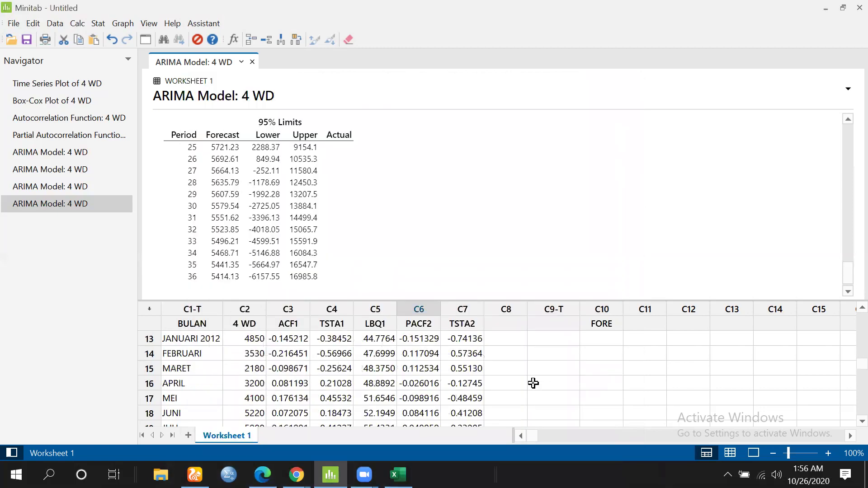
pyautogui.scroll(4, 604, 371)
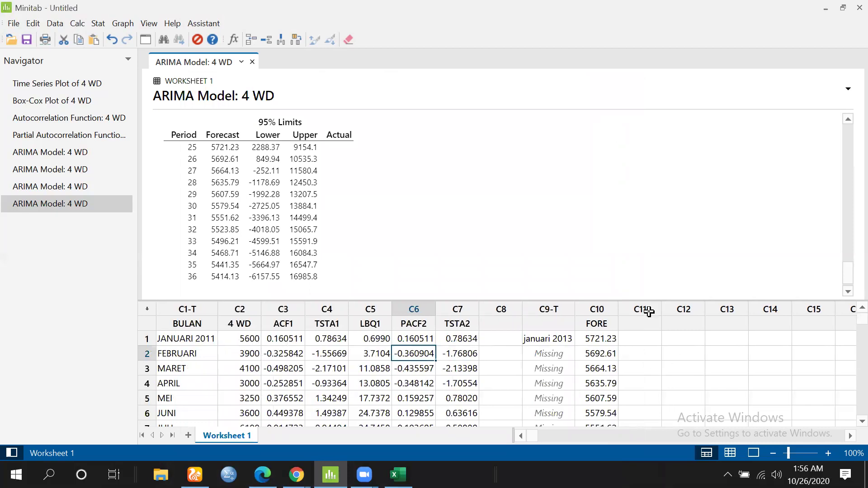
pyautogui.click(645, 326)
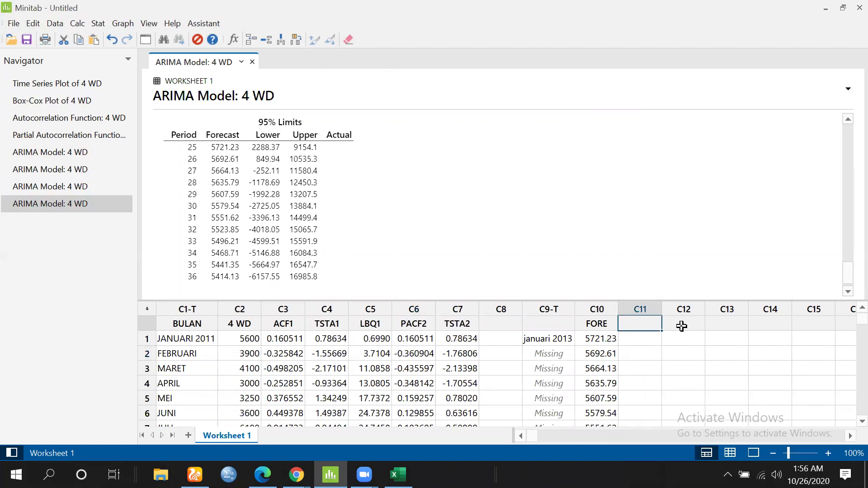
pyautogui.press('Right')
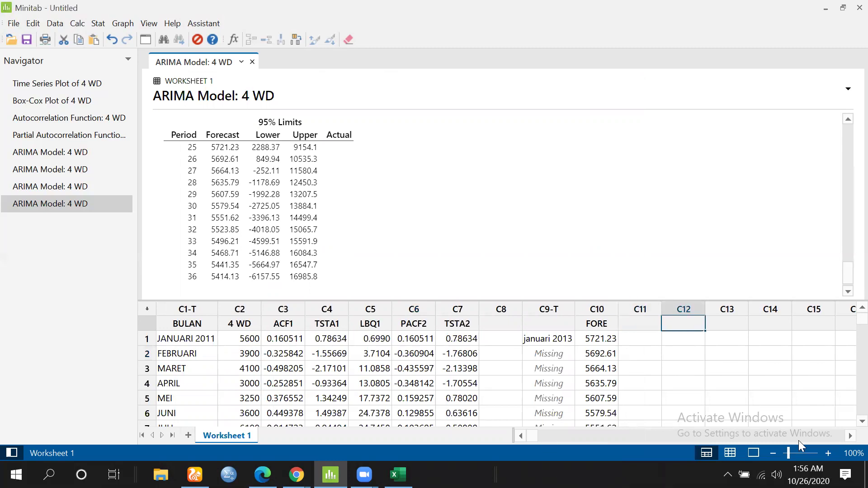
pyautogui.click(849, 439)
pyautogui.click(850, 436)
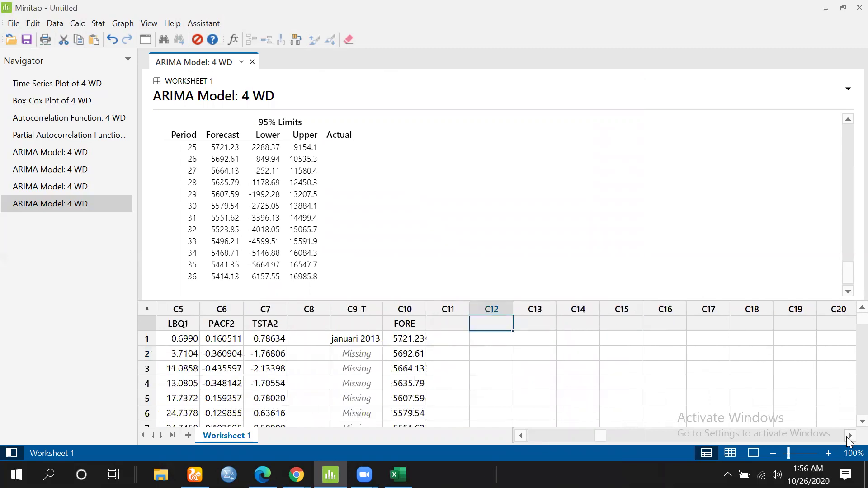
pyautogui.click(850, 436)
pyautogui.click(850, 439)
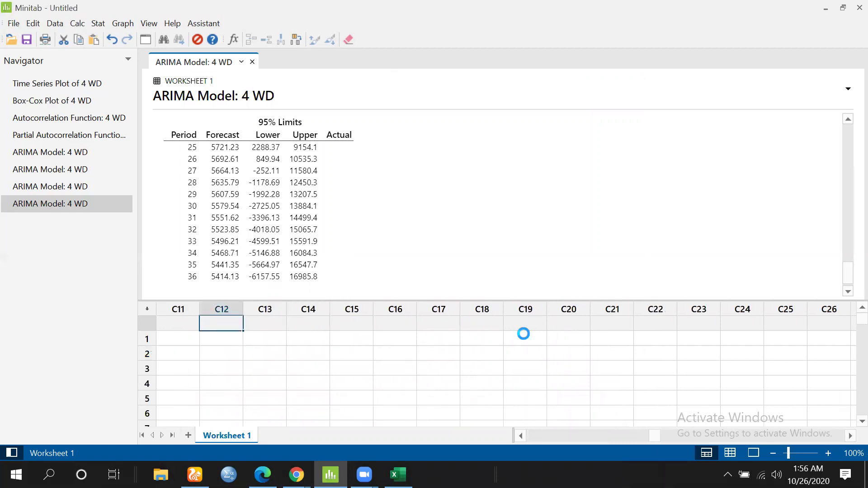
pyautogui.hotkey('ctrl', 'v')
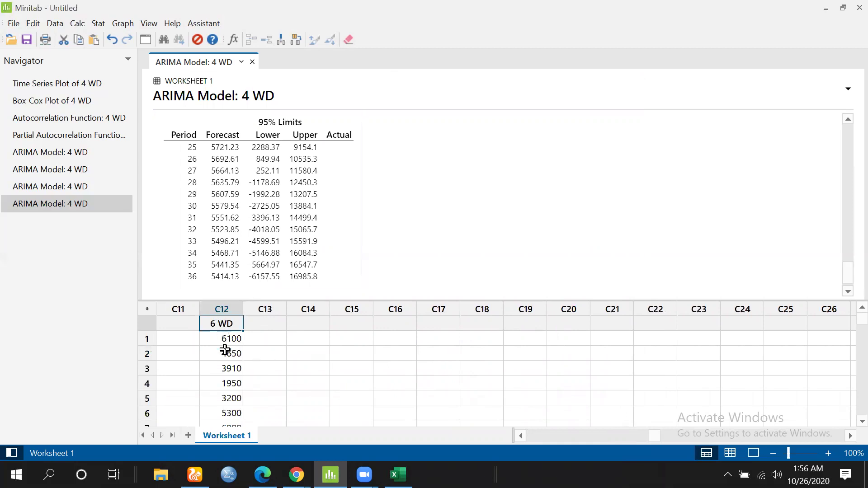
pyautogui.click(220, 381)
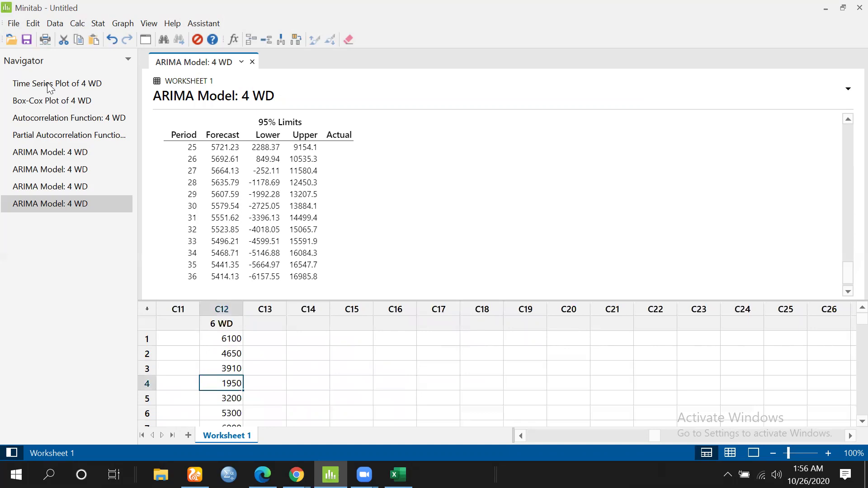
# Create a simple time series plot of 4 WD with a Month Year calendar scale starting at month 1 of 2011, and review it
pyautogui.click(100, 25)
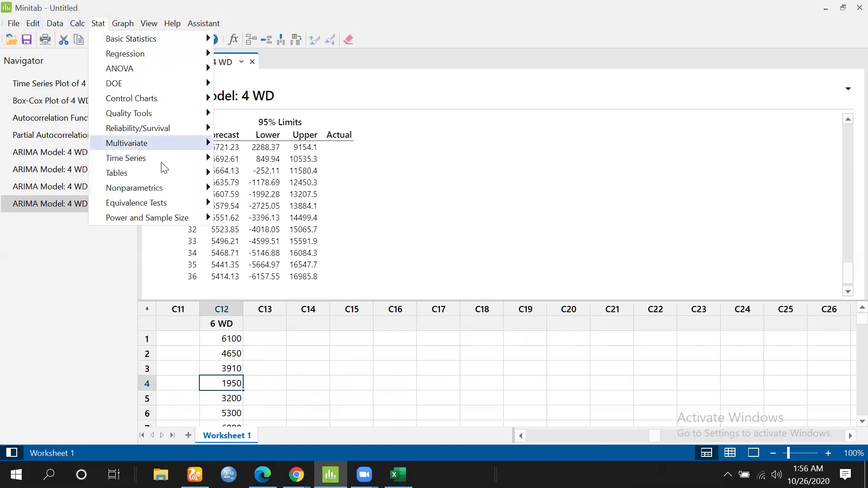
pyautogui.moveTo(162, 162)
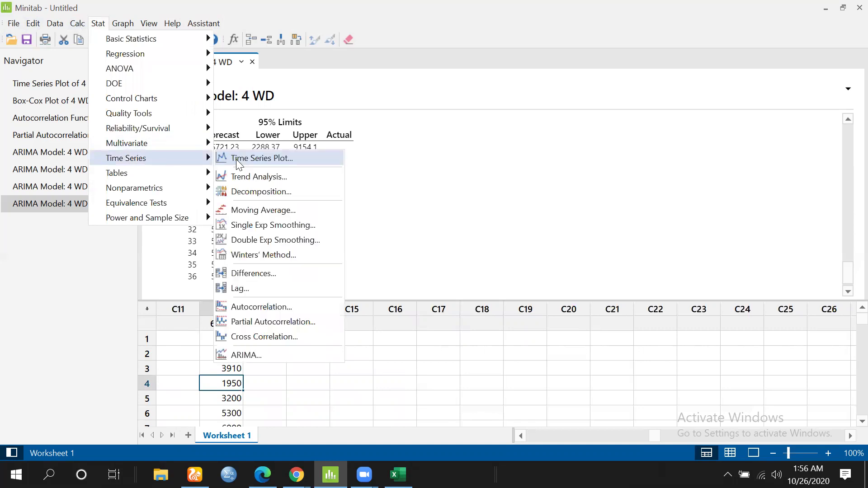
pyautogui.press('Return')
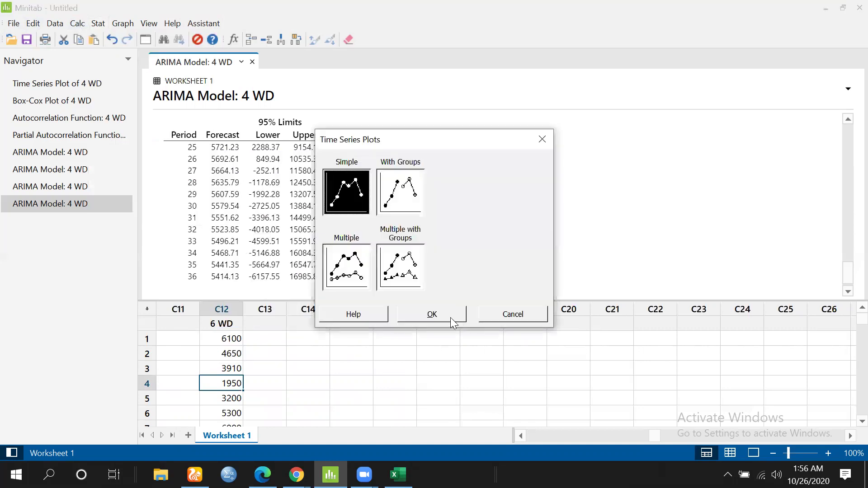
pyautogui.press('Return')
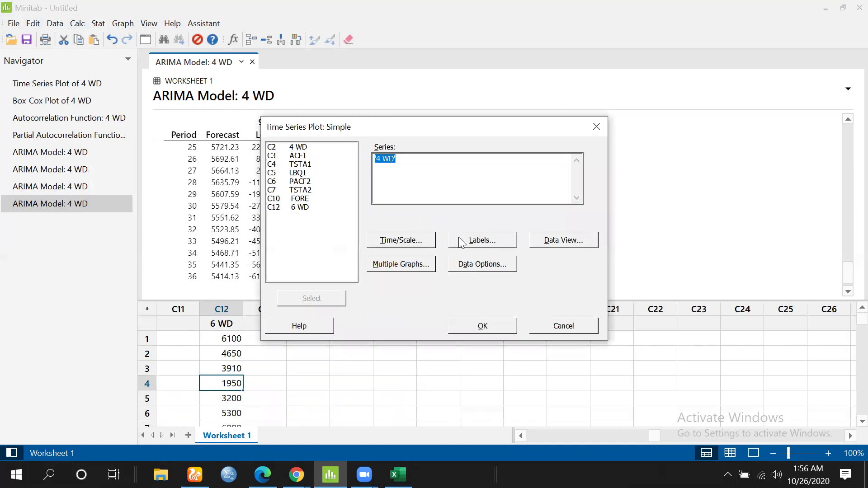
pyautogui.press('Tab')
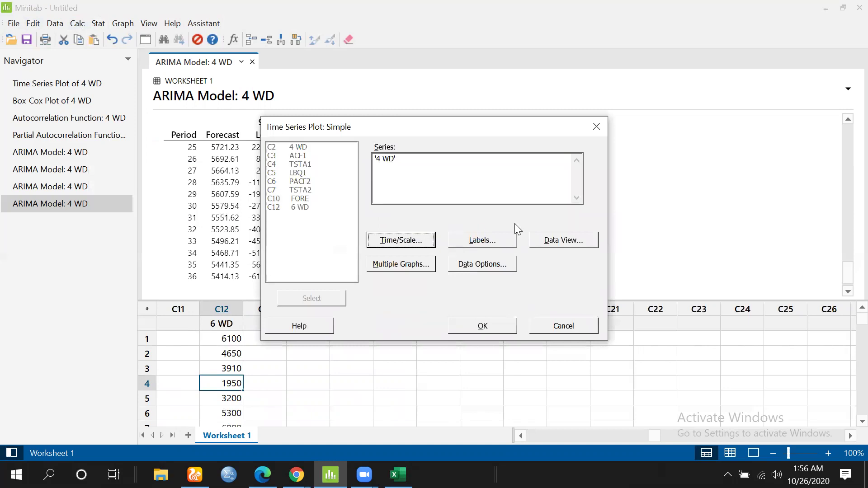
pyautogui.press('Return')
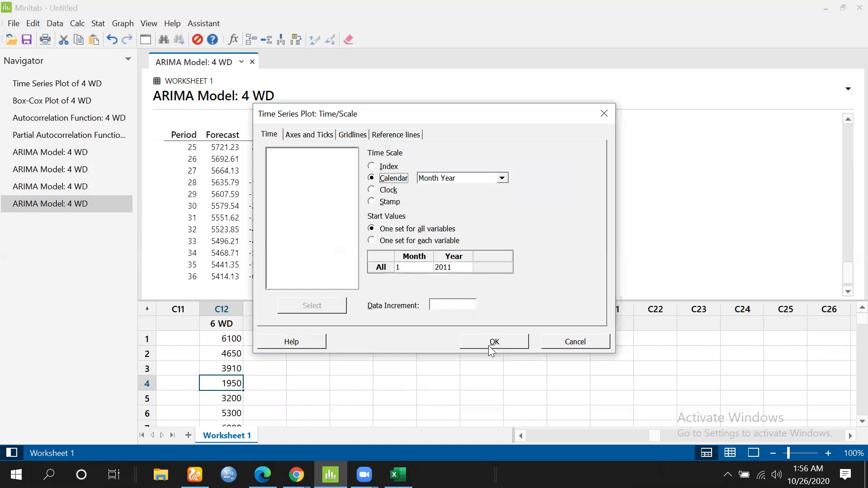
pyautogui.press('Return')
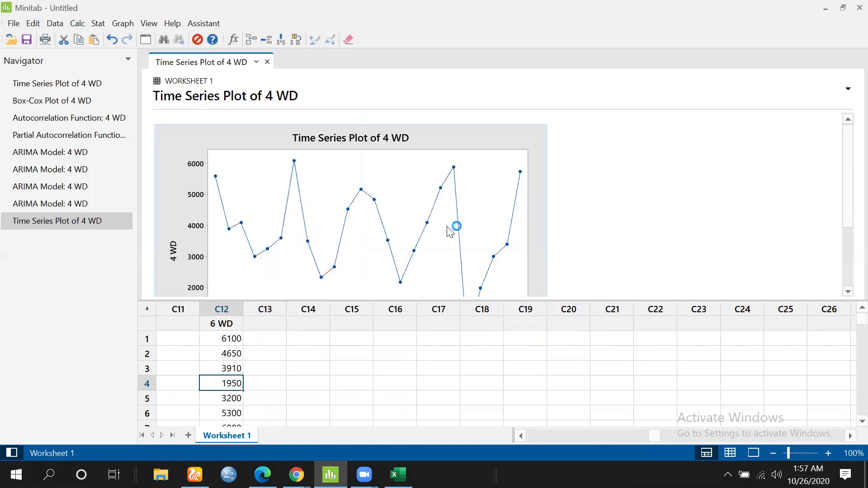
pyautogui.scroll(-3, 289, 192)
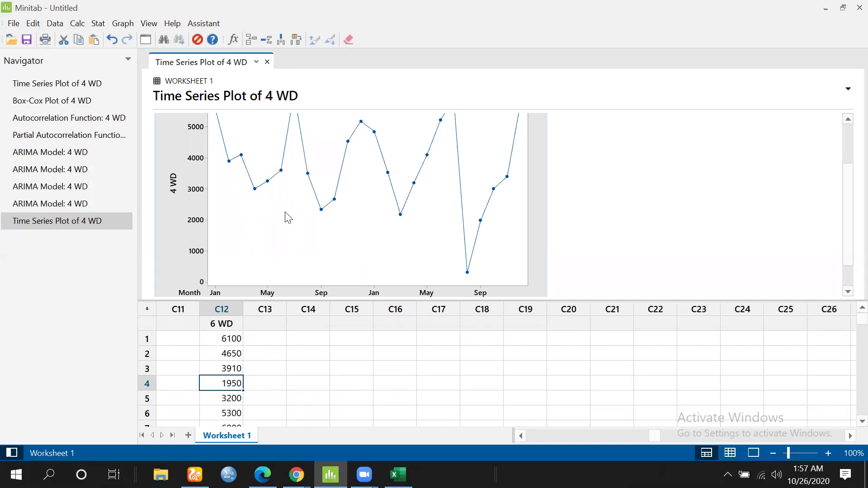
pyautogui.scroll(3, 288, 217)
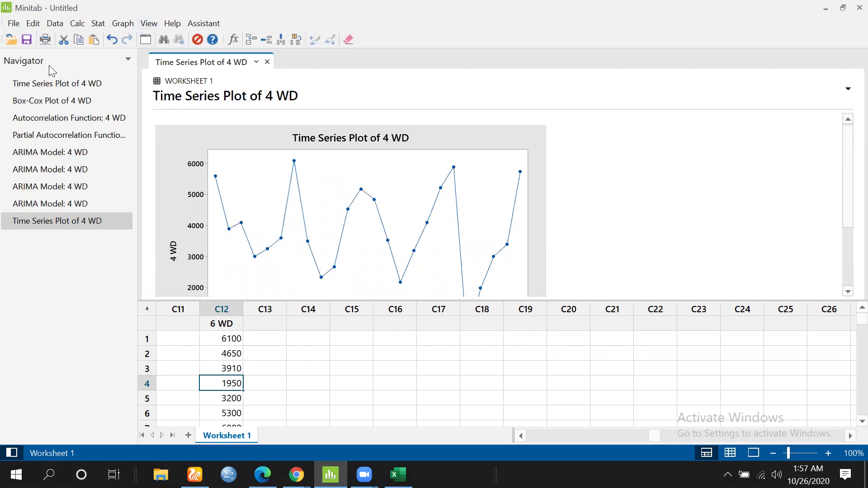
# Run a Box-Cox transformation on the 6 WD column instead of 4 WD, with subgroup size 2, and review the resulting plot
pyautogui.click(98, 23)
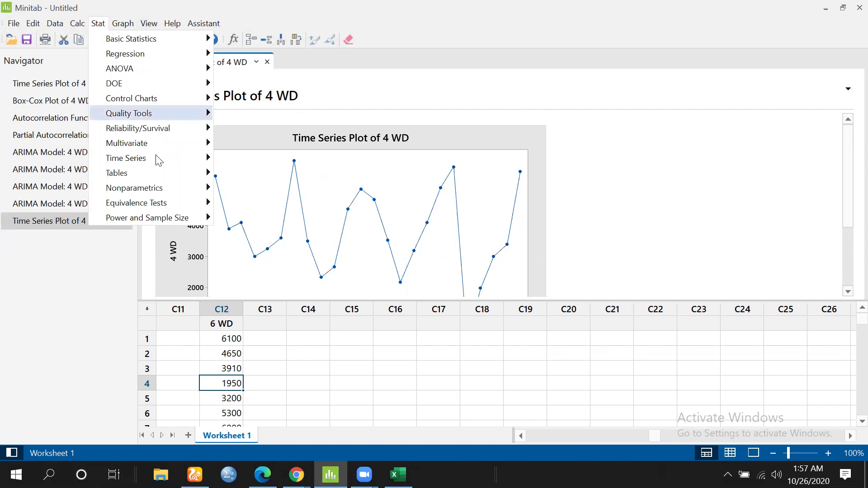
pyautogui.moveTo(160, 98)
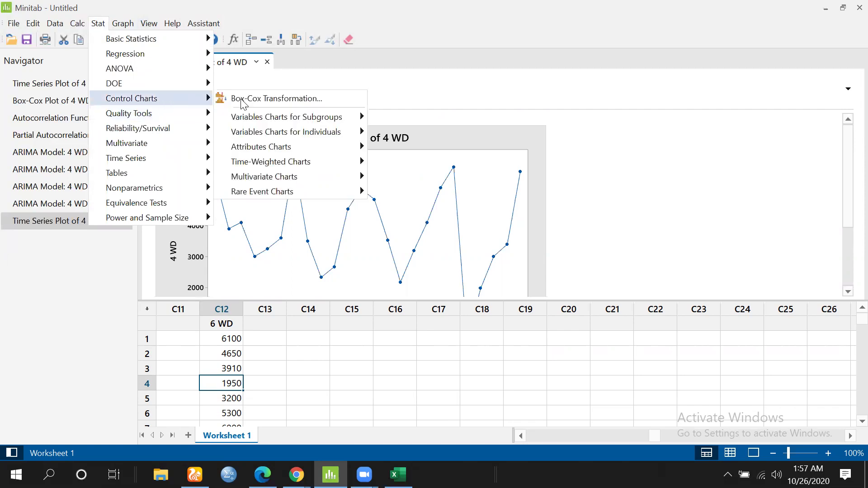
pyautogui.press('Return')
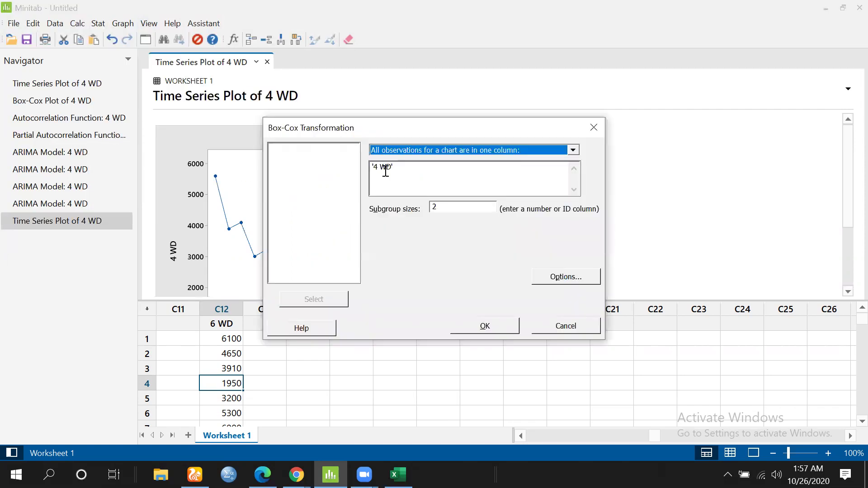
pyautogui.click(382, 167)
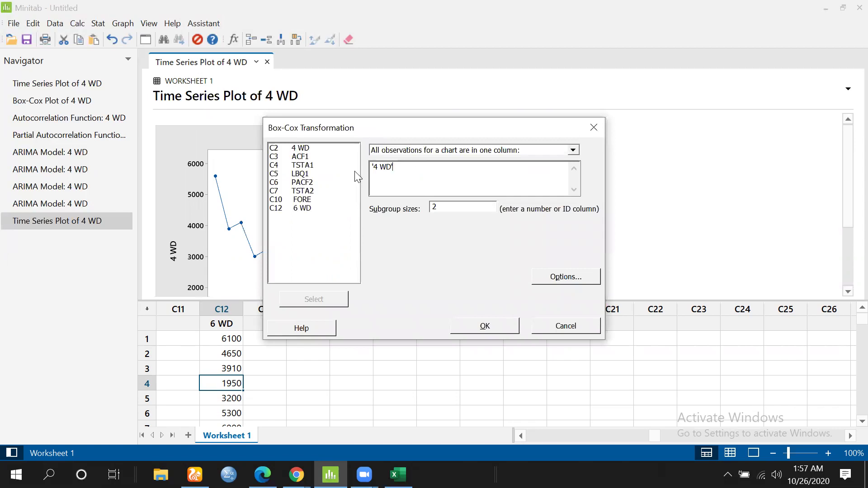
pyautogui.press('BackSpace')
pyautogui.click(304, 209)
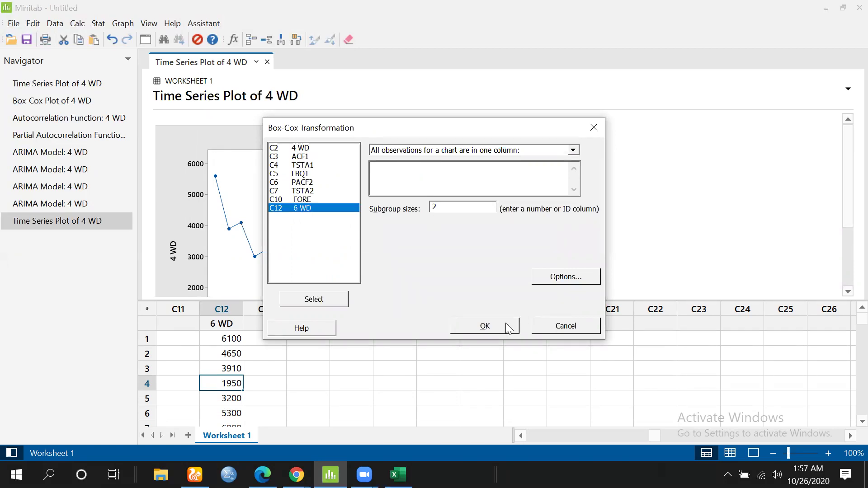
pyautogui.click(330, 301)
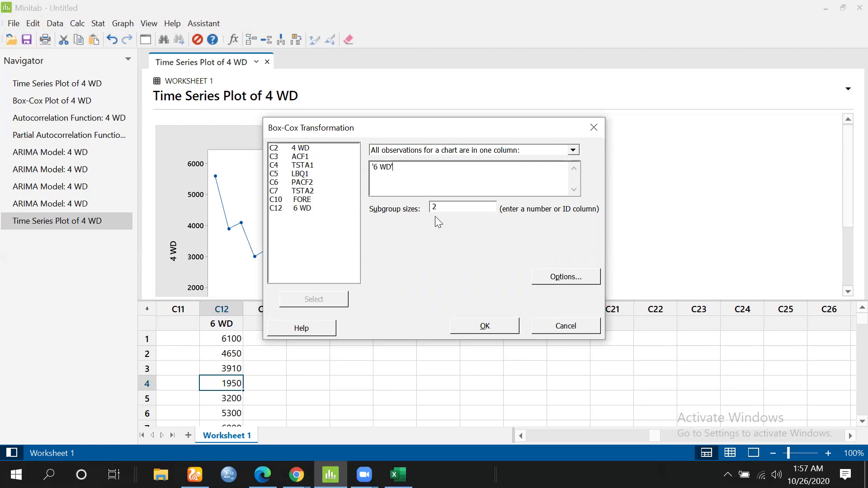
pyautogui.click(479, 326)
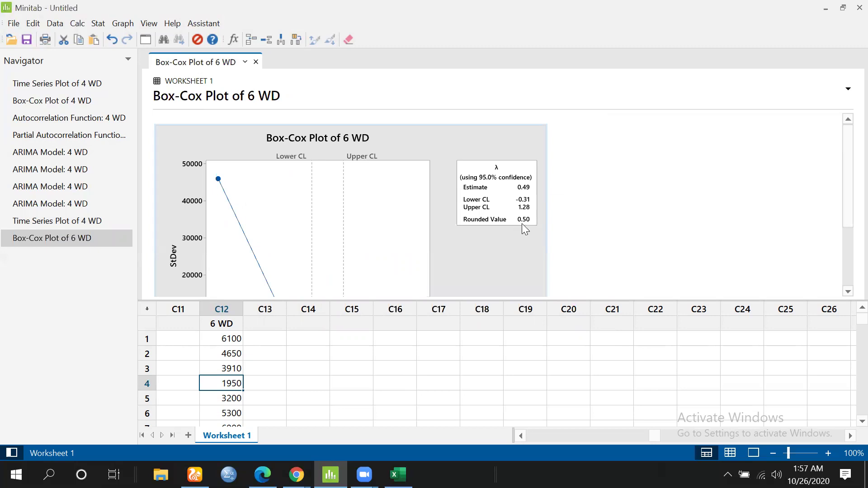
pyautogui.scroll(-1, 438, 251)
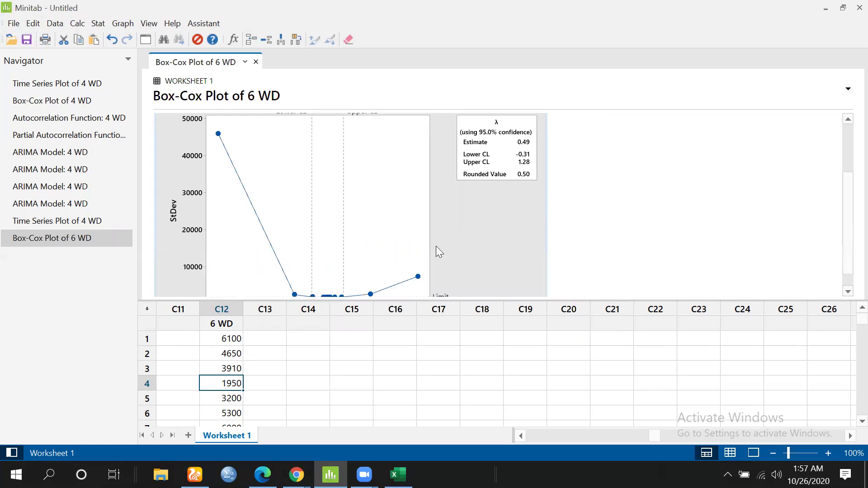
pyautogui.scroll(-1, 526, 152)
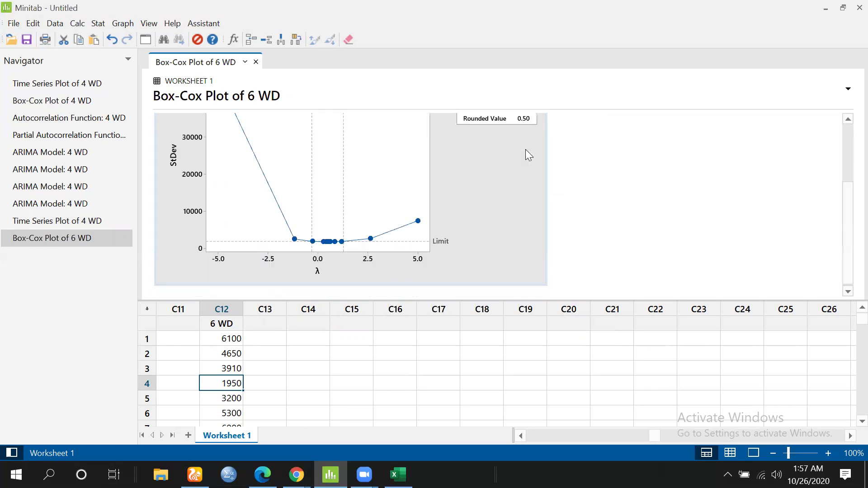
pyautogui.scroll(2, 528, 165)
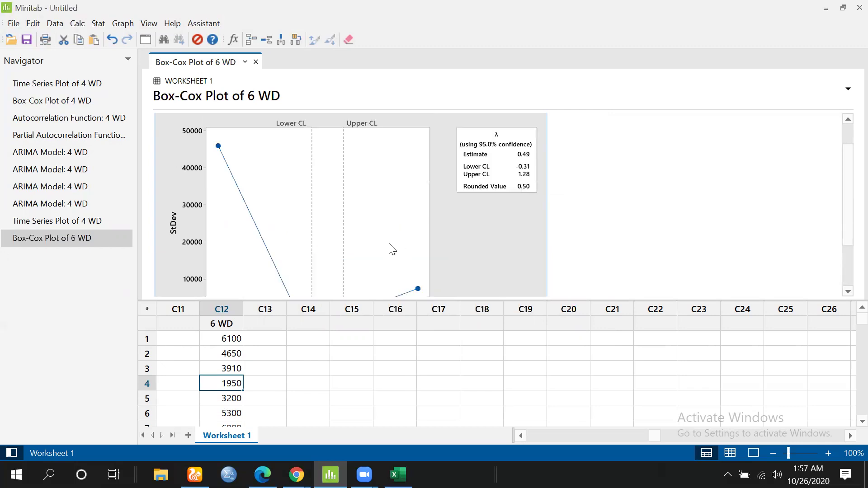
# Rerun the Box-Cox transformation on 6 WD with the optimal or rounded λ, storing the transformed data in column C13
pyautogui.click(232, 340)
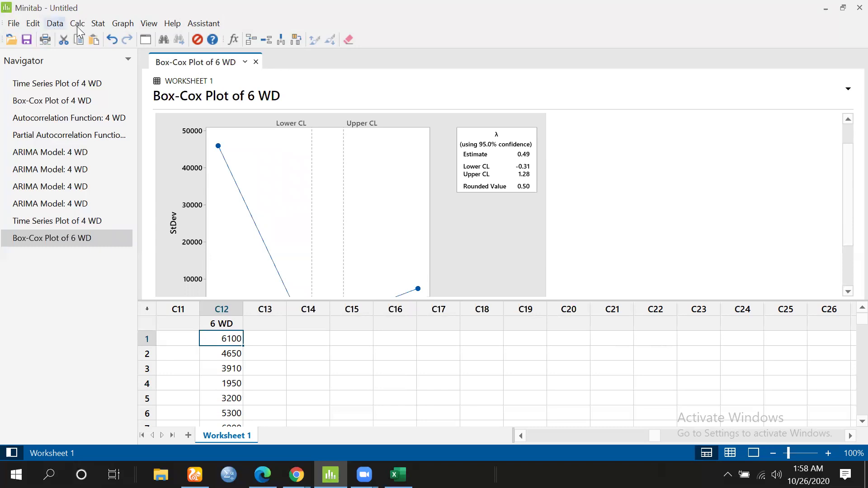
pyautogui.click(100, 25)
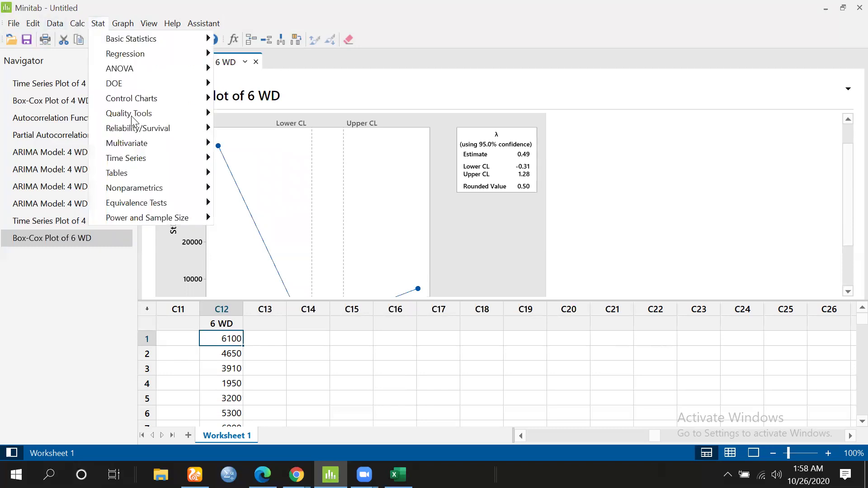
pyautogui.moveTo(141, 100)
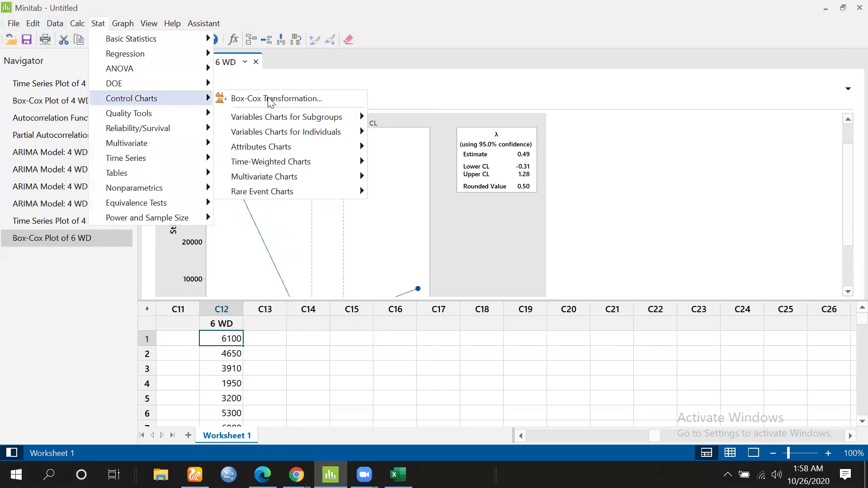
pyautogui.click(270, 99)
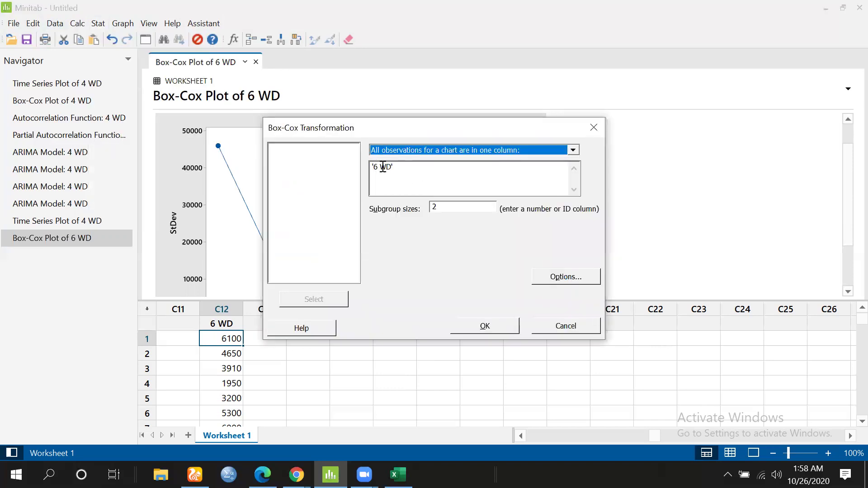
pyautogui.click(579, 279)
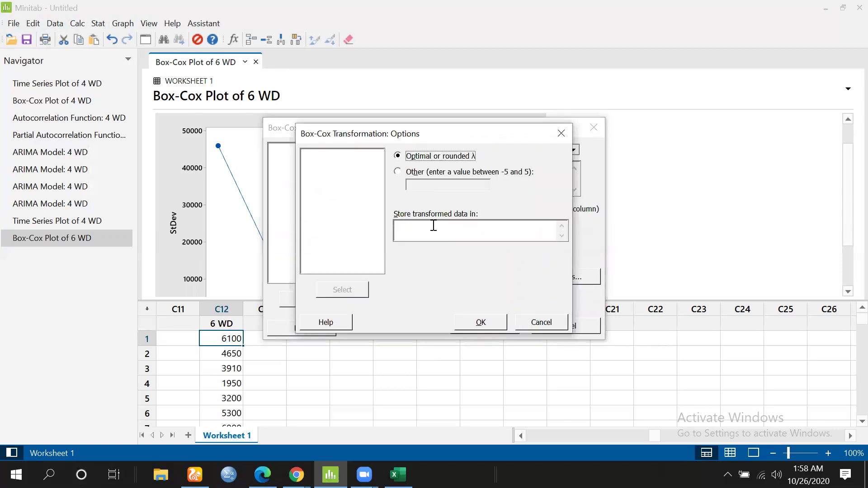
pyautogui.click(434, 229)
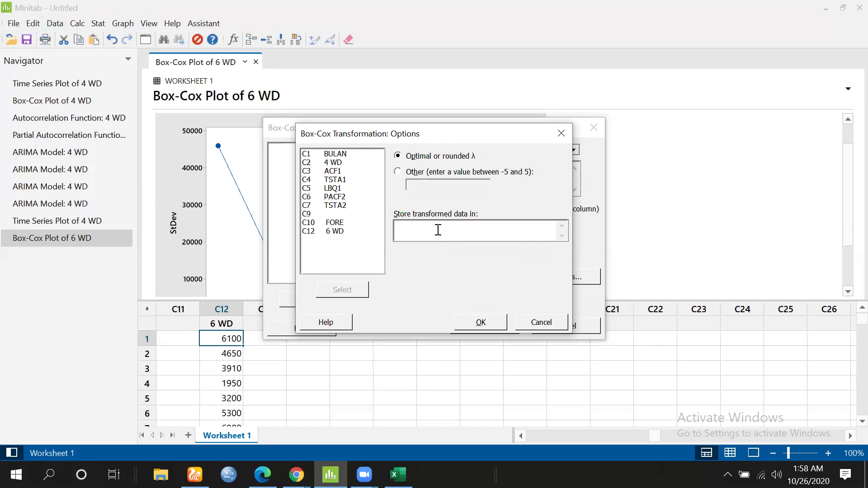
pyautogui.write('c13')
pyautogui.click(481, 322)
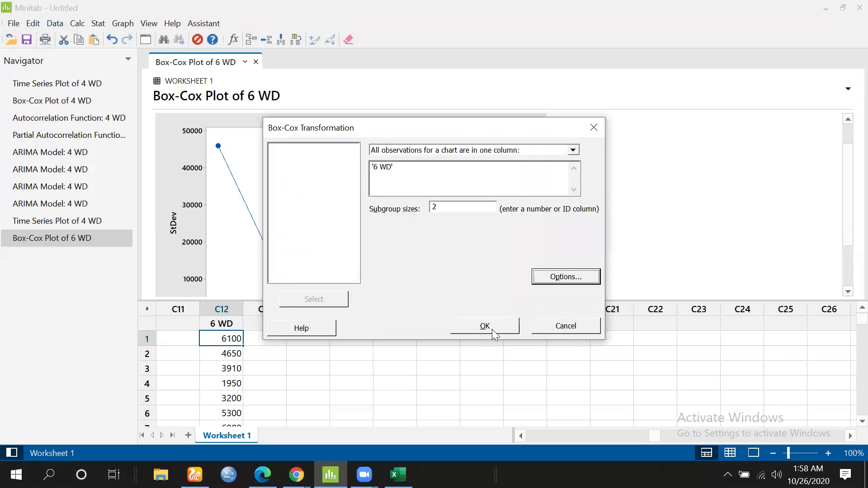
pyautogui.click(493, 331)
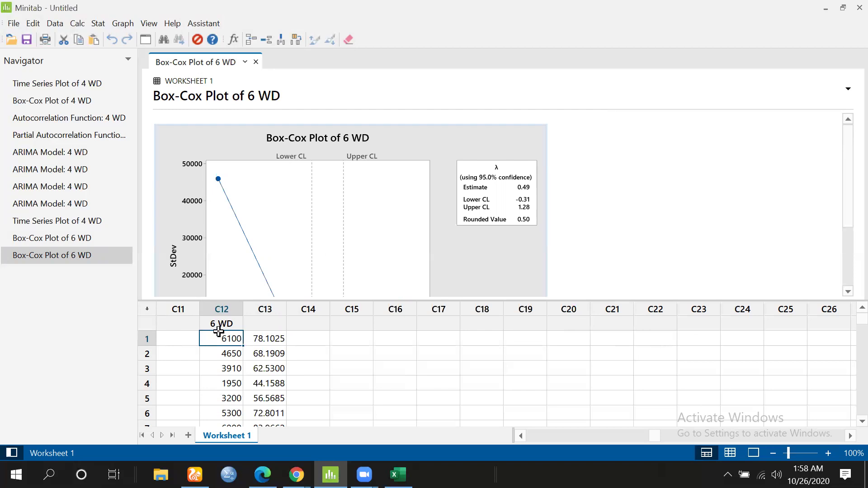
# Look over the transformed values and name worksheet column C13 tranfor
pyautogui.scroll(-1, 291, 375)
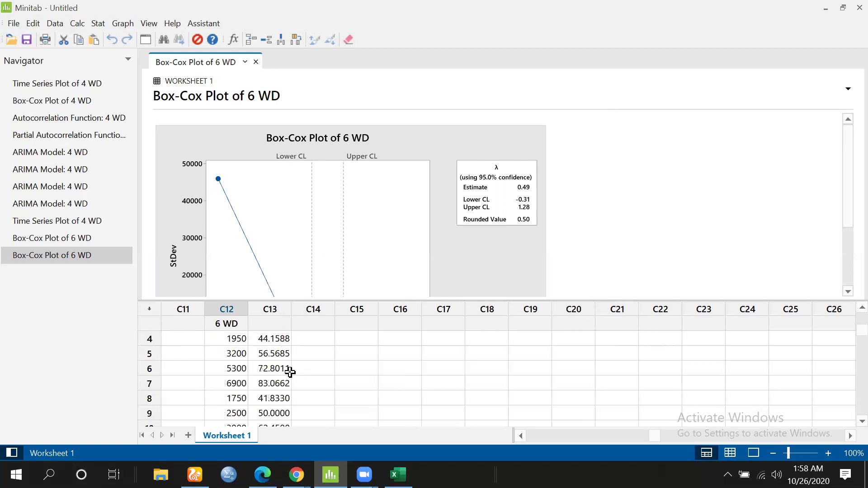
pyautogui.scroll(1, 278, 351)
pyautogui.click(269, 327)
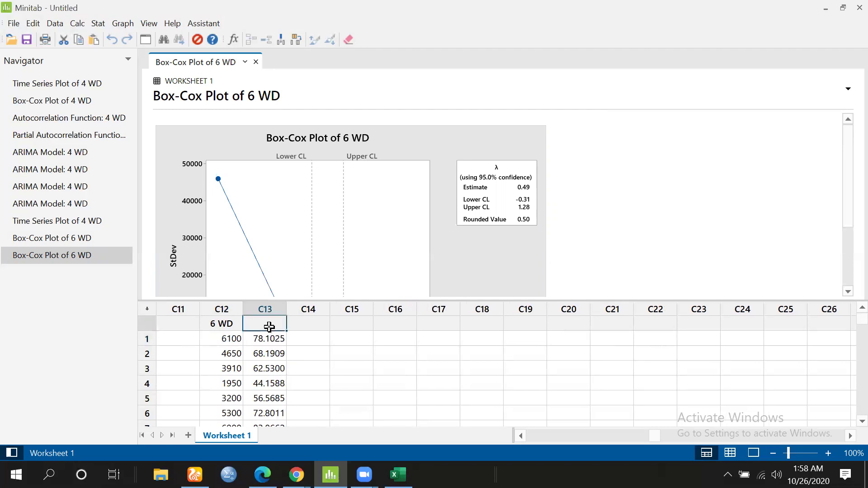
pyautogui.write('tra')
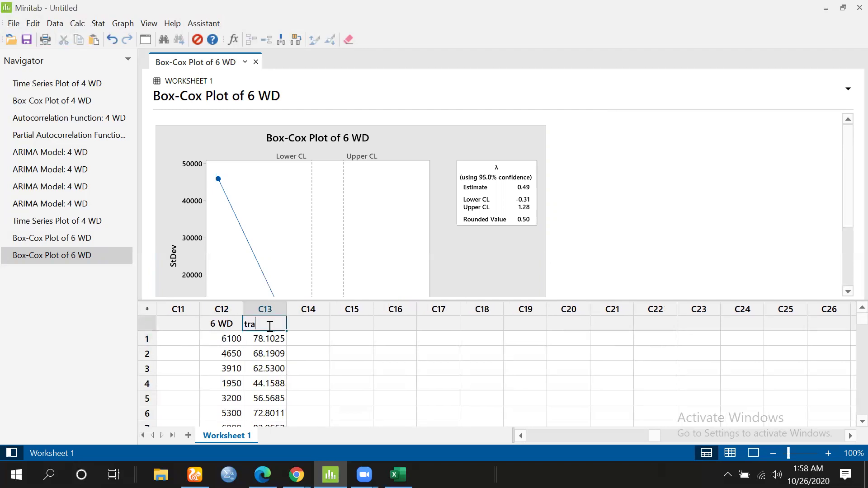
pyautogui.write('nfor')
pyautogui.click(270, 383)
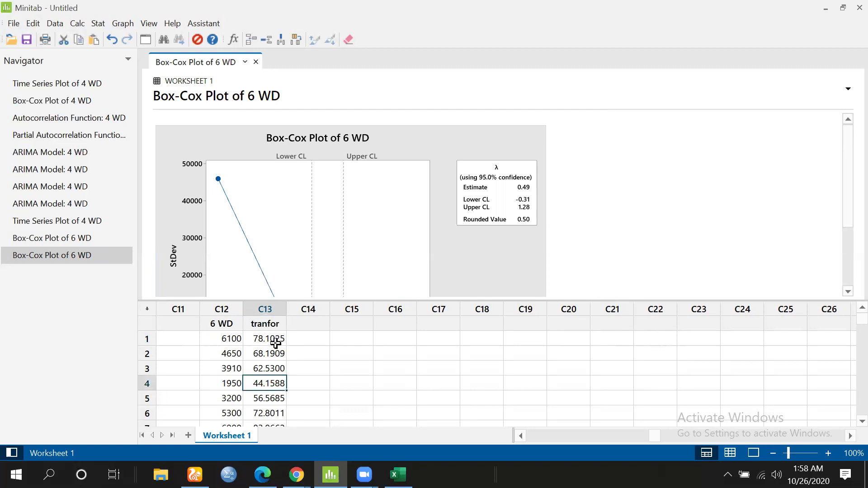
pyautogui.click(274, 339)
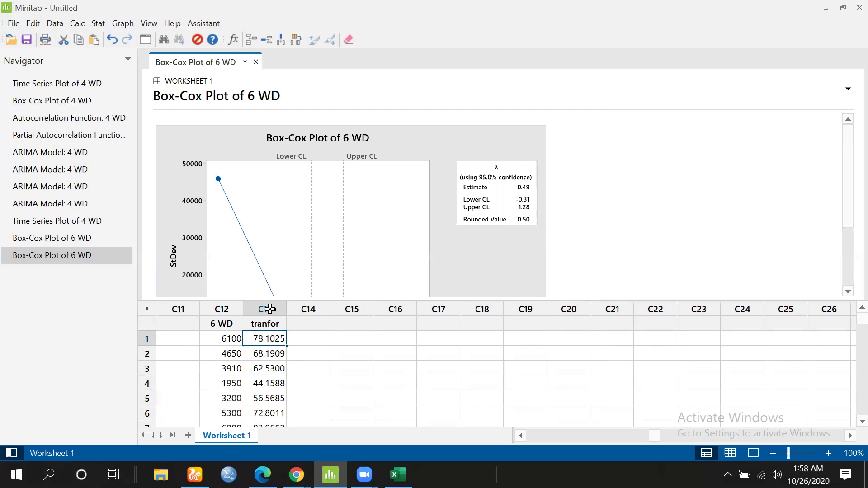
pyautogui.press('Up')
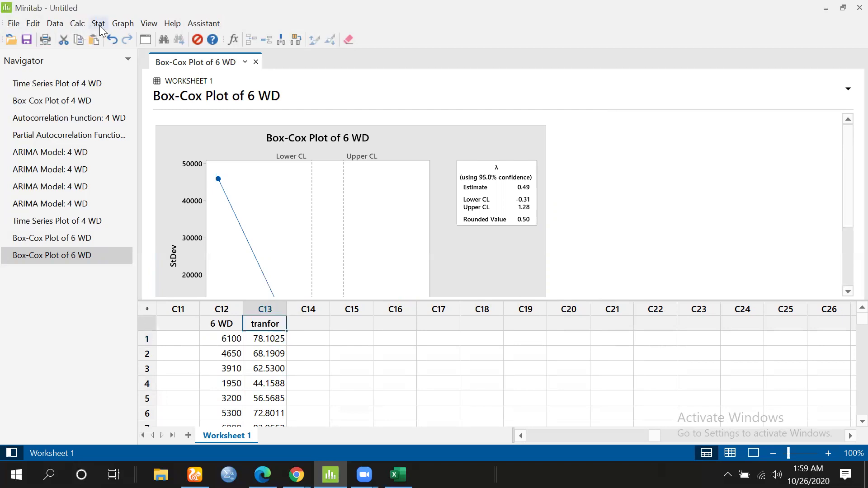
# Run a Box-Cox transformation on the tranfor column instead of 6 WD, keeping subgroup size 2
pyautogui.click(99, 24)
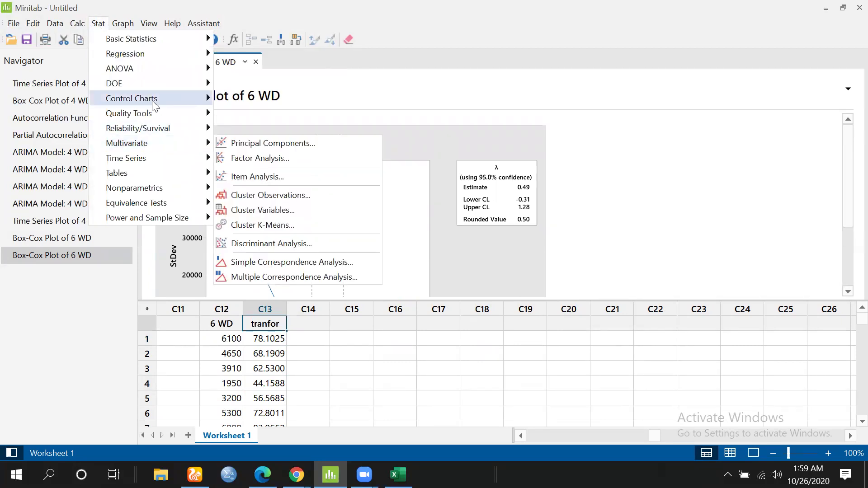
pyautogui.moveTo(153, 102)
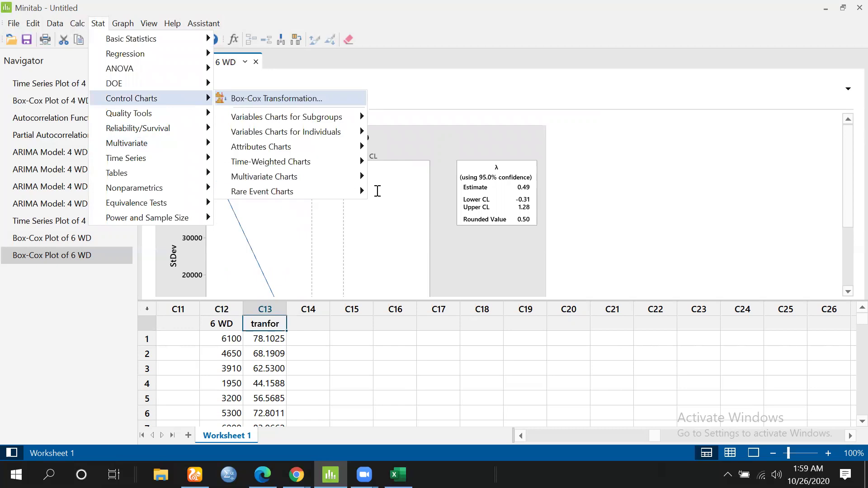
pyautogui.press('Return')
pyautogui.click(402, 172)
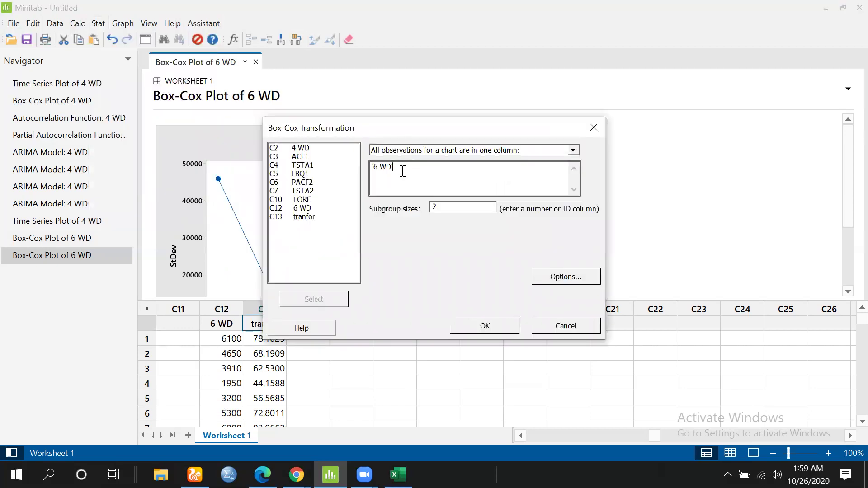
pyautogui.press('BackSpace')
pyautogui.press('BackSpace')
pyautogui.press('BackSpace')
pyautogui.press('BackSpace')
pyautogui.press('BackSpace')
pyautogui.press('BackSpace')
pyautogui.click(304, 216)
pyautogui.click(314, 299)
pyautogui.click(494, 325)
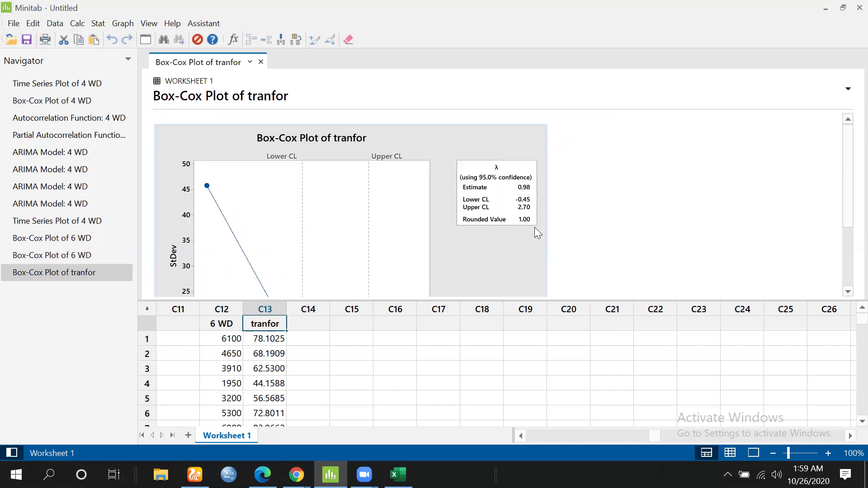
# Compare the rounded λ in the Box-Cox plots of 6 WD and tranfor, alongside the original and transformed worksheet values
pyautogui.click(255, 357)
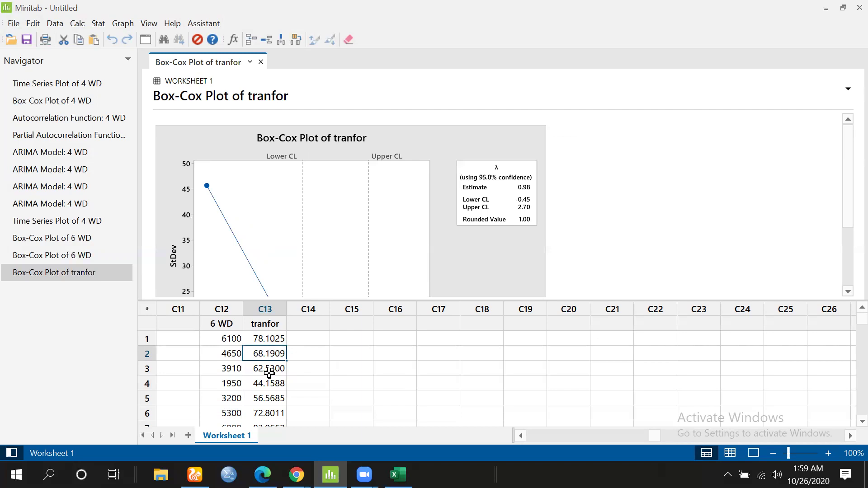
pyautogui.click(226, 339)
pyautogui.click(72, 250)
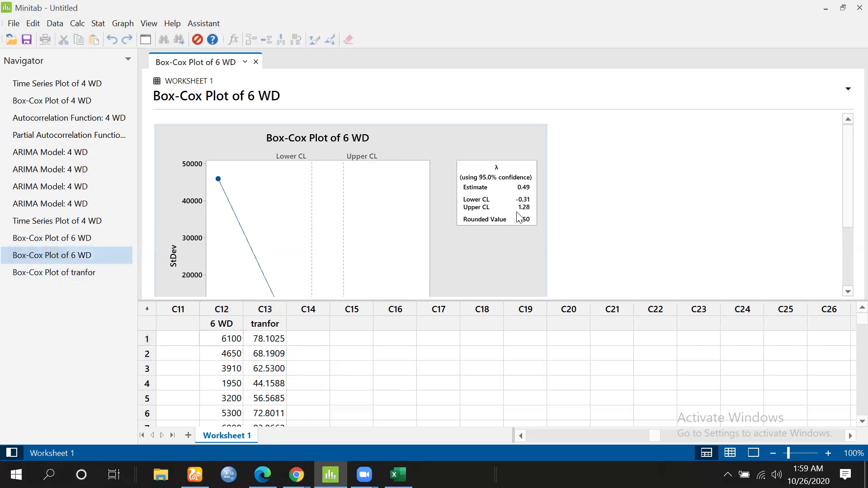
pyautogui.click(267, 343)
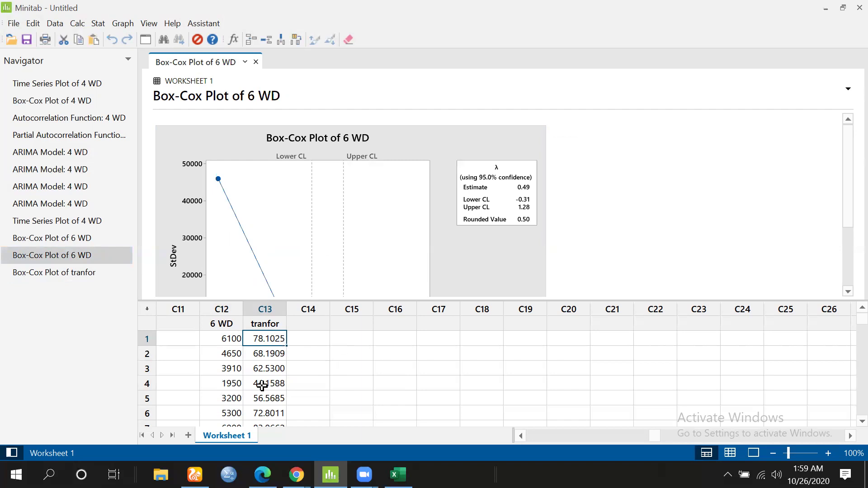
pyautogui.press('Down')
pyautogui.press('Down')
pyautogui.press('Down')
pyautogui.click(524, 226)
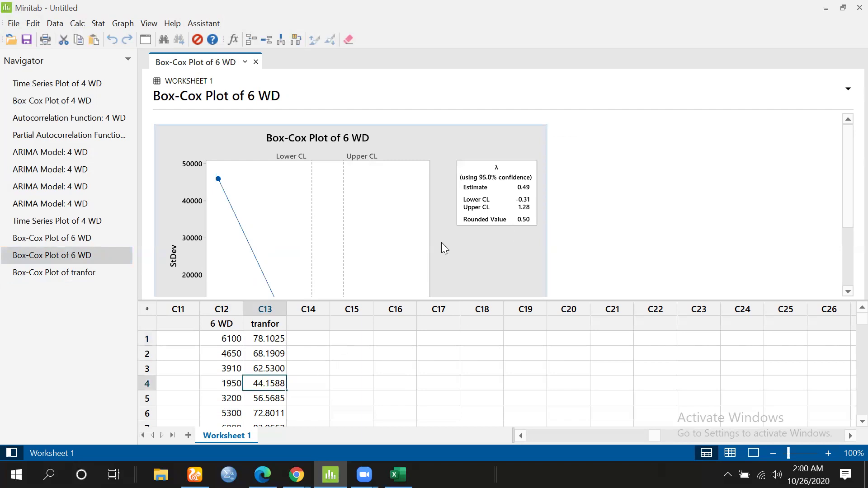
pyautogui.click(96, 272)
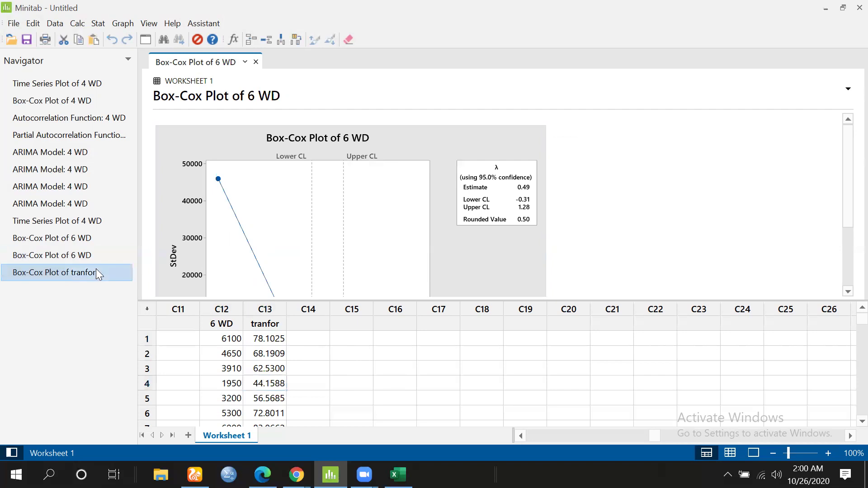
pyautogui.click(465, 254)
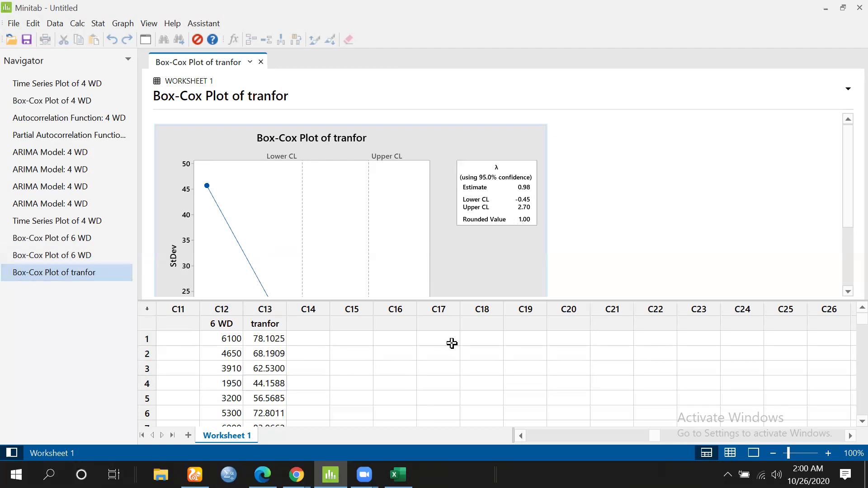
pyautogui.click(272, 382)
# Run the autocorrelation function on tranfor with 24 lags, storing ACF, t statistics and Ljung-Box Q statistics, and review the table and plot
pyautogui.click(98, 24)
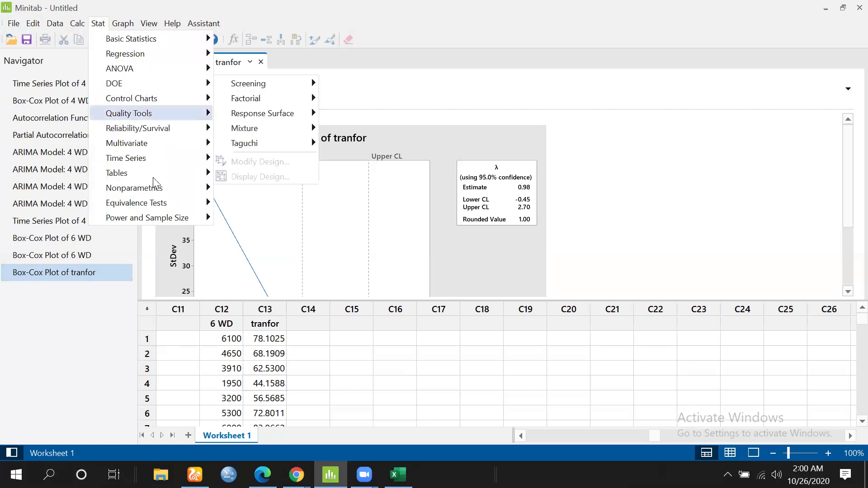
pyautogui.moveTo(135, 158)
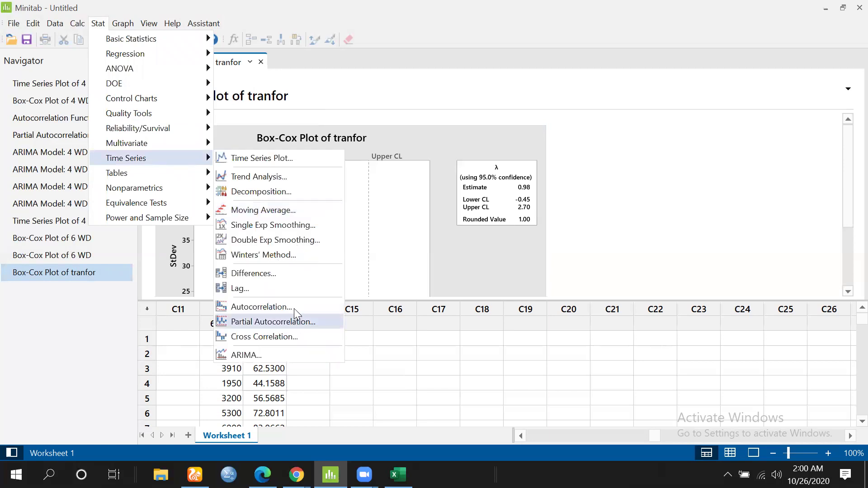
pyautogui.press('Return')
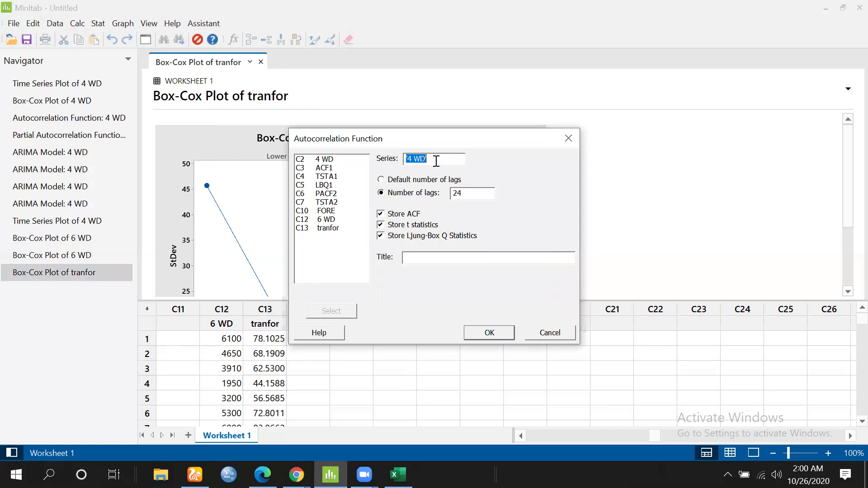
pyautogui.press('Delete')
pyautogui.click(328, 228)
pyautogui.click(343, 311)
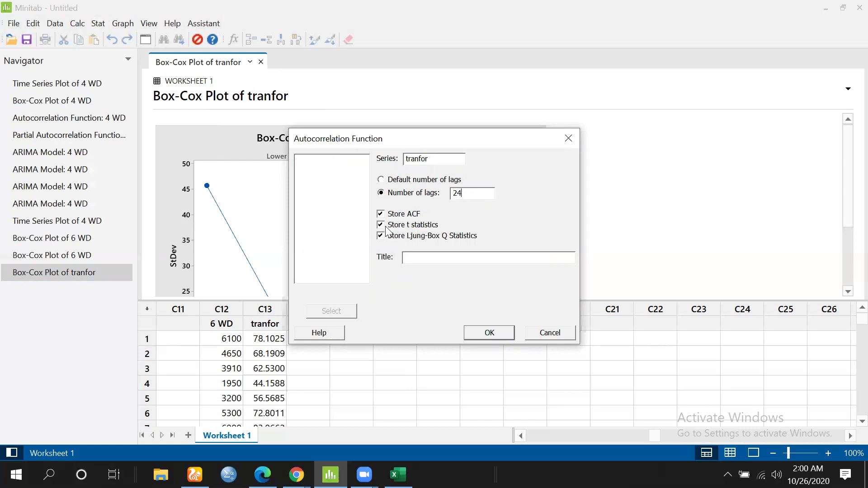
pyautogui.click(494, 333)
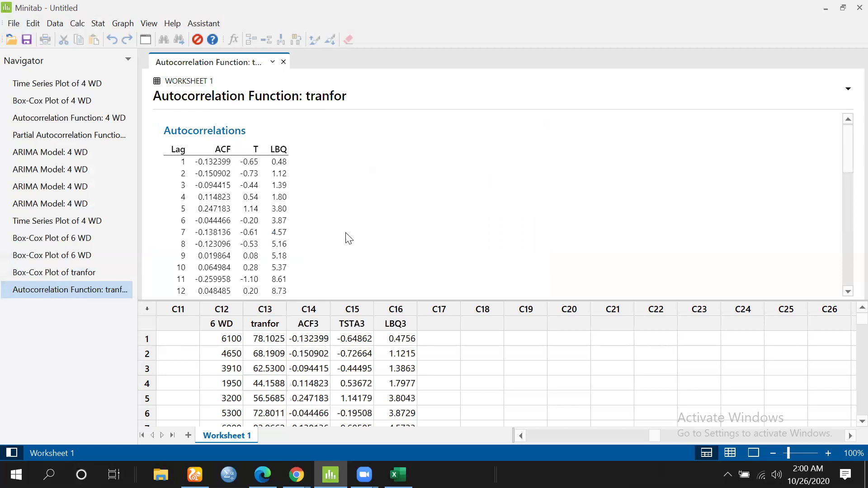
pyautogui.scroll(-4, 348, 204)
pyautogui.scroll(-3, 345, 199)
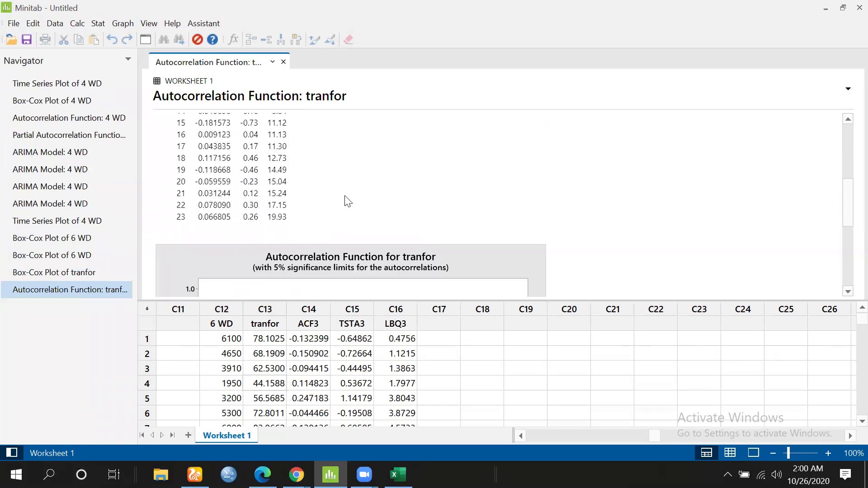
pyautogui.scroll(-3, 345, 190)
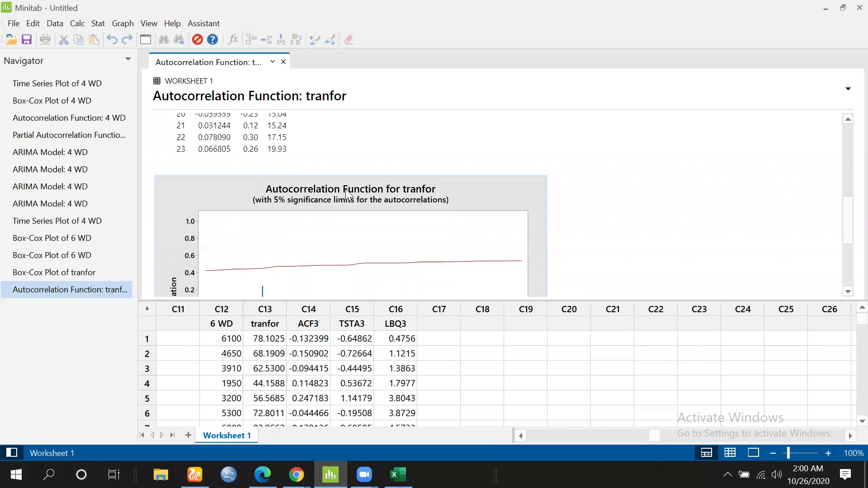
pyautogui.scroll(-3, 345, 190)
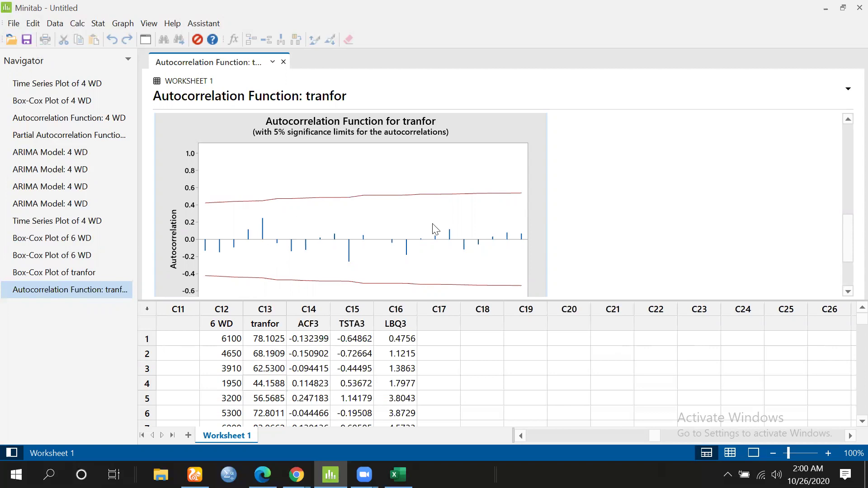
# Run the partial autocorrelation function on tranfor with 24 lags, storing PACF and t statistics, and review the values and plot
pyautogui.click(97, 25)
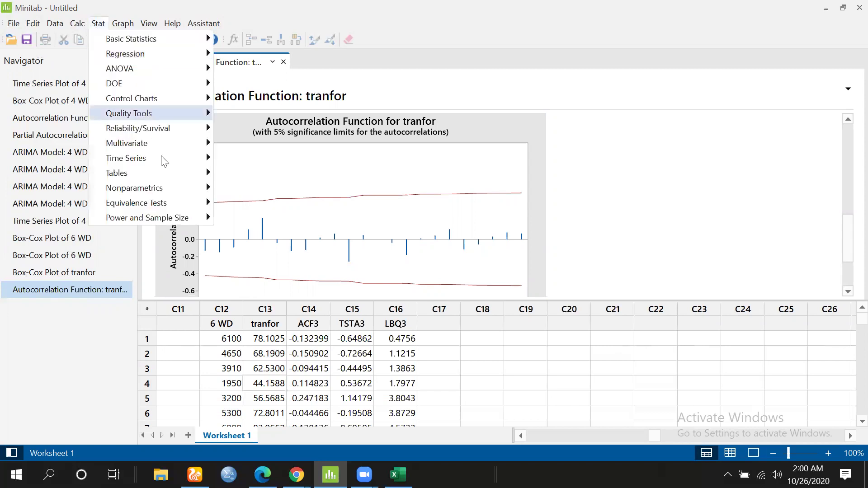
pyautogui.moveTo(164, 157)
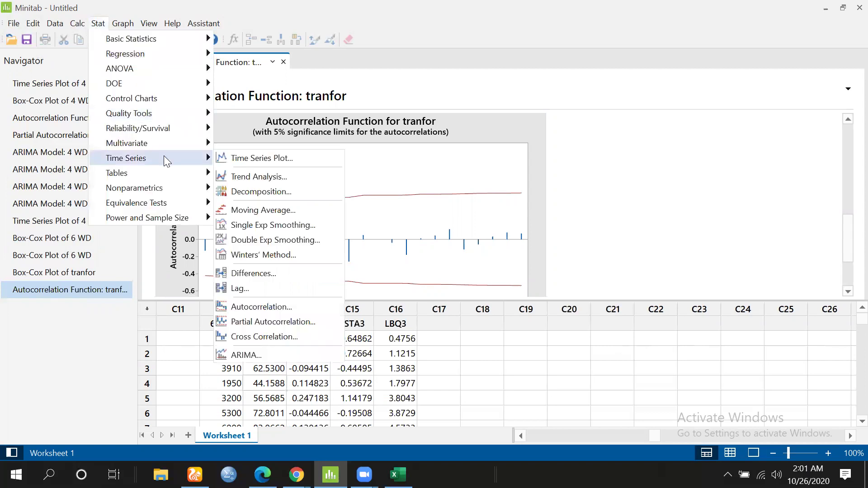
pyautogui.click(308, 323)
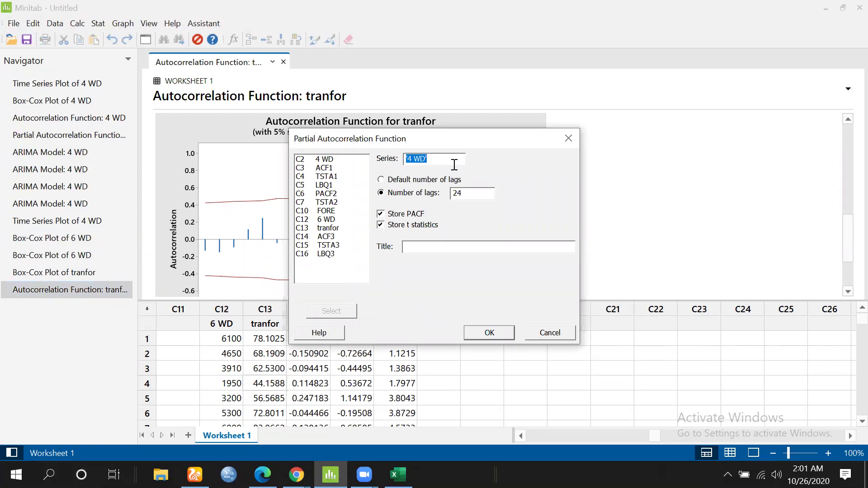
pyautogui.press('Delete')
pyautogui.click(334, 229)
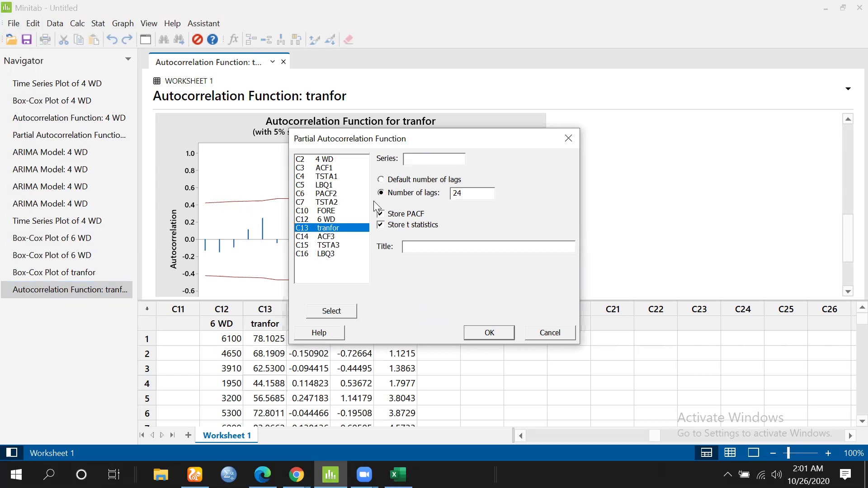
pyautogui.click(346, 310)
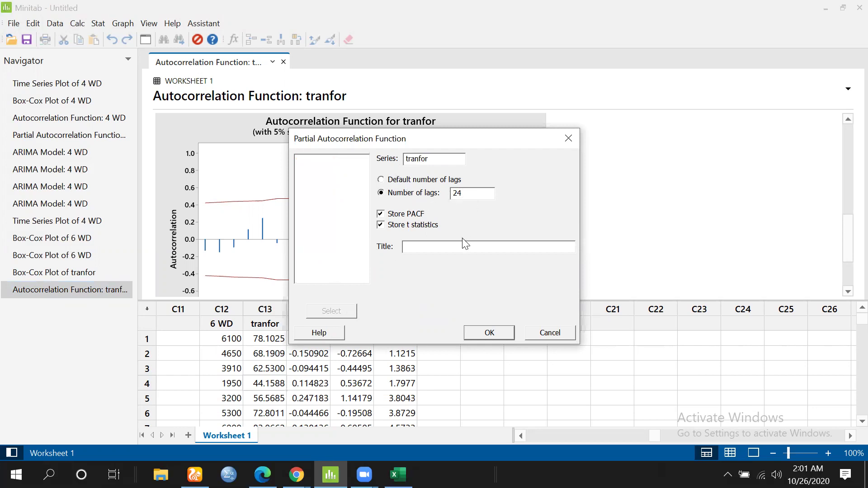
pyautogui.click(489, 334)
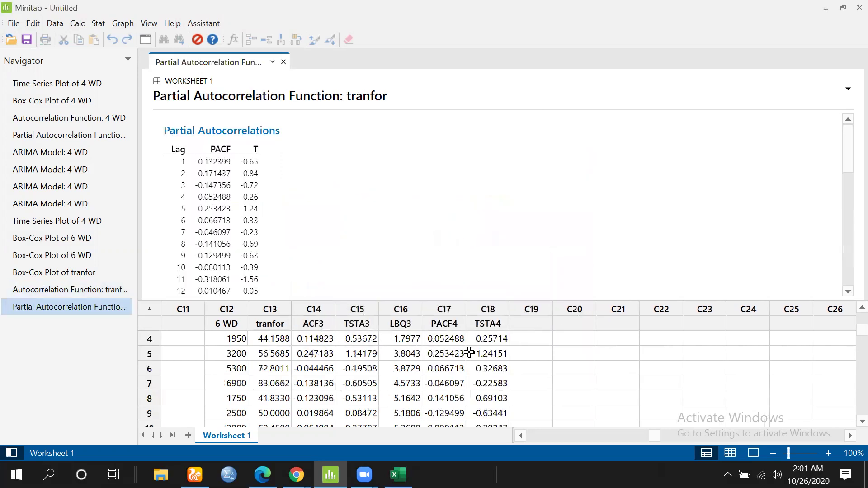
pyautogui.scroll(-2, 411, 360)
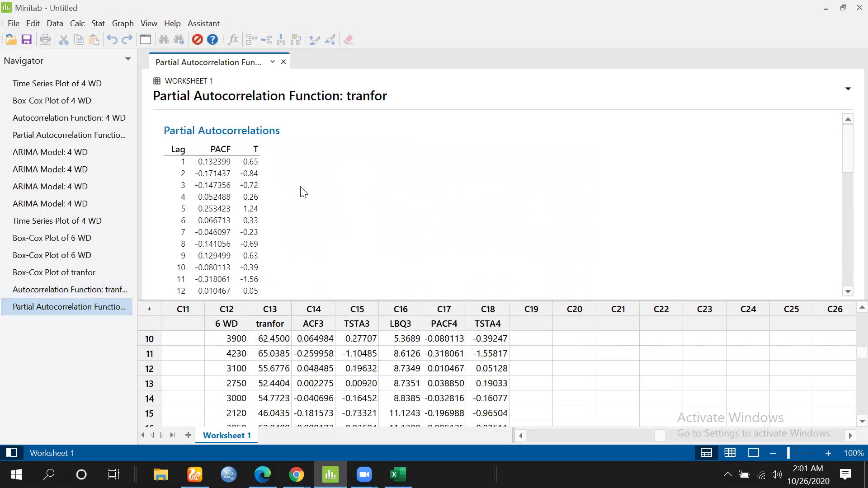
pyautogui.scroll(-4, 303, 192)
pyautogui.scroll(-4, 304, 185)
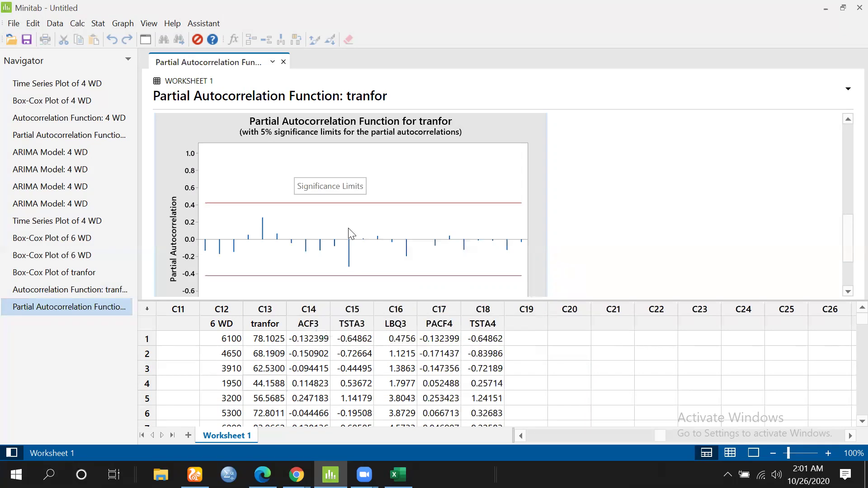
pyautogui.click(100, 24)
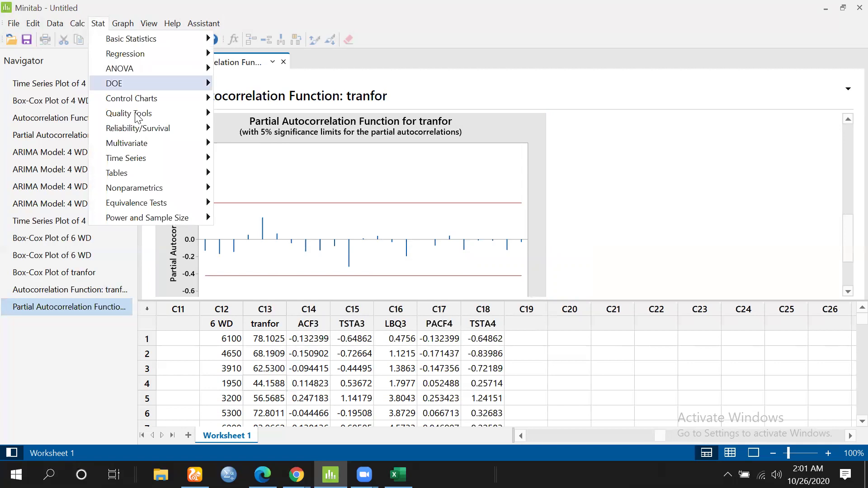
pyautogui.moveTo(147, 157)
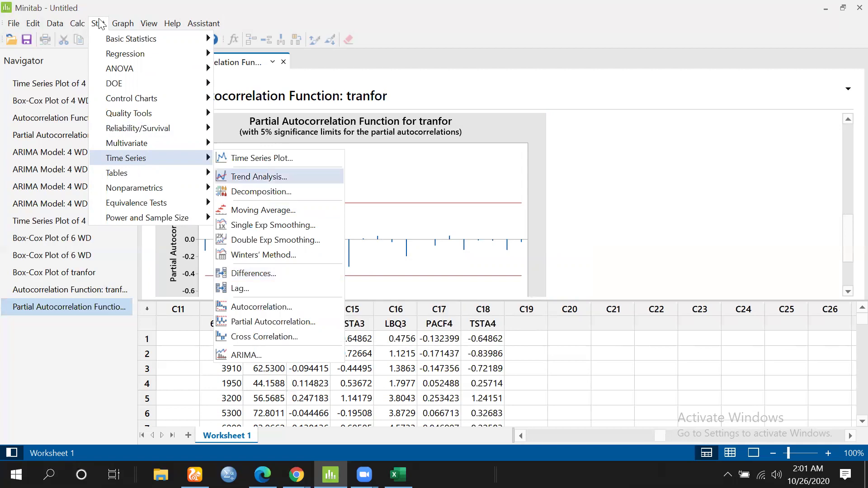
pyautogui.click(365, 176)
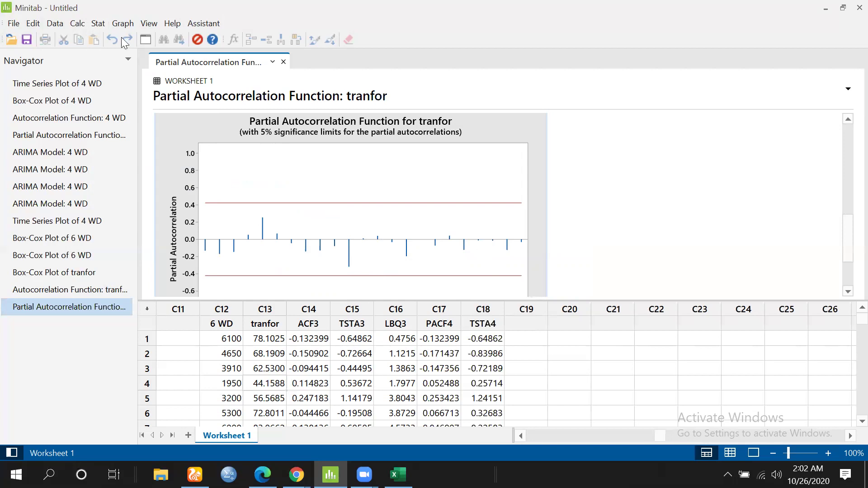
# Fit a nonseasonal ARIMA model to tranfor with autoregressive 1, difference 0, moving average 0 and no constant term, and review the output
pyautogui.click(98, 27)
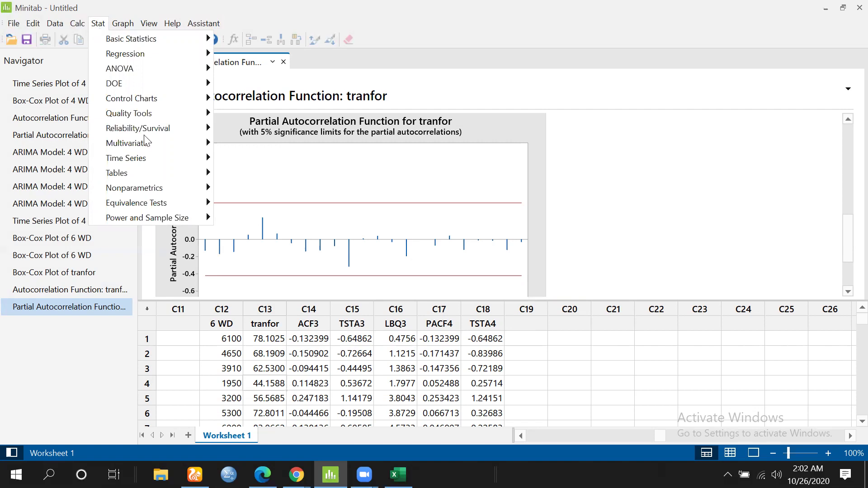
pyautogui.click(151, 164)
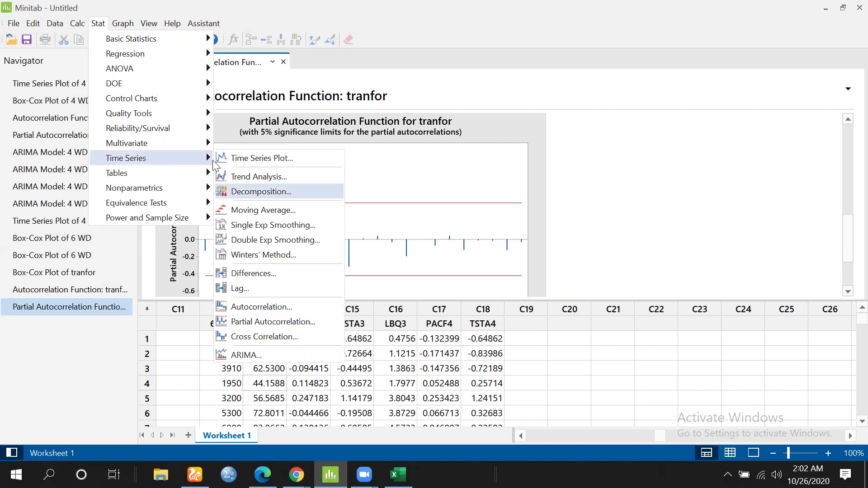
pyautogui.click(283, 350)
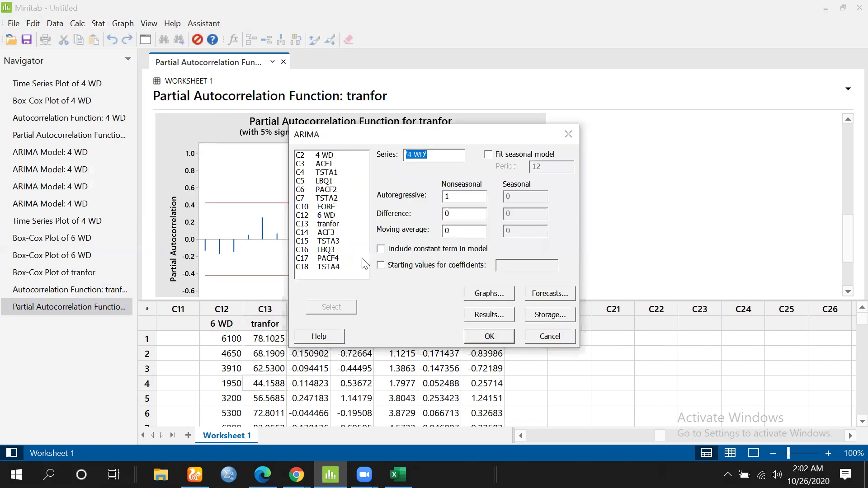
pyautogui.click(340, 226)
pyautogui.click(337, 307)
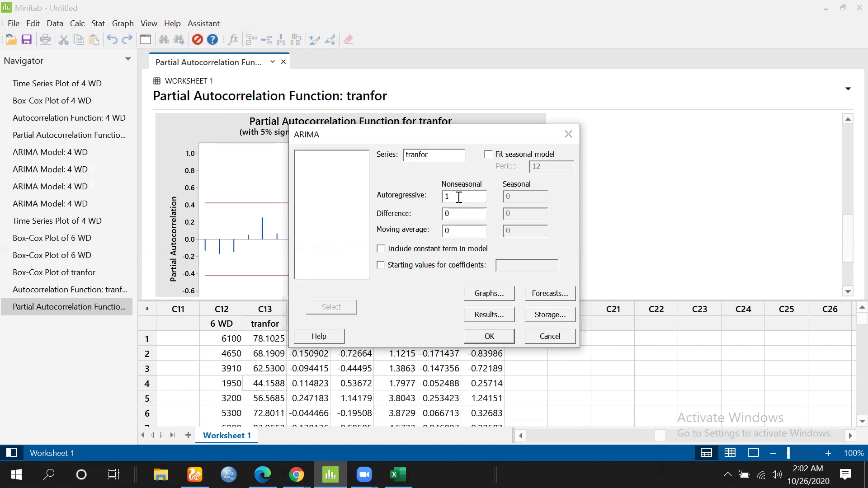
pyautogui.click(499, 338)
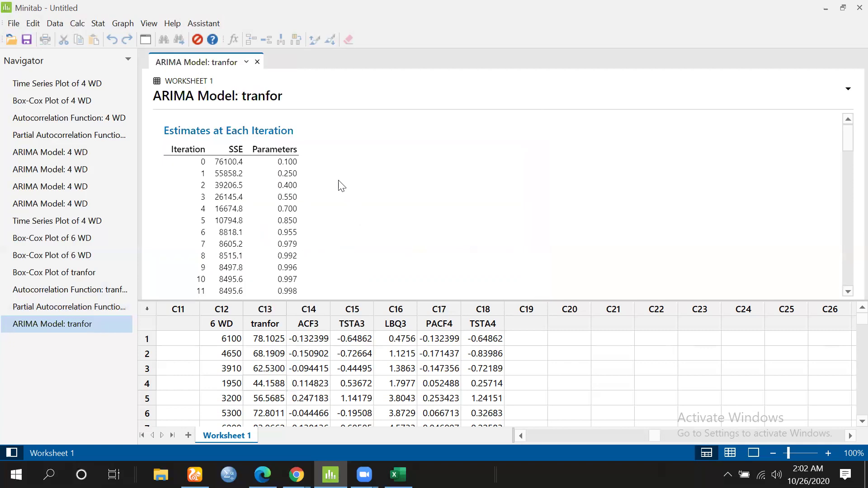
pyautogui.scroll(-15, 341, 186)
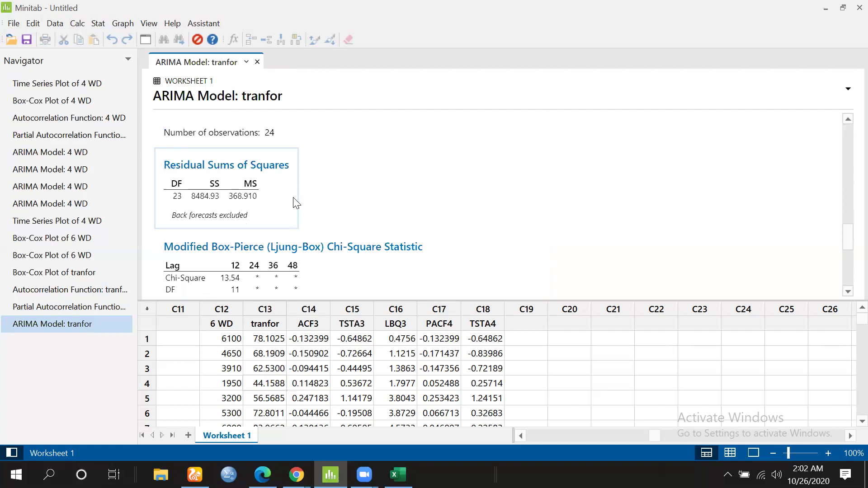
# Fit a nonseasonal ARIMA model to tranfor with autoregressive 1, difference 1, moving average 0, and review its parameter estimates
pyautogui.scroll(-10, 295, 203)
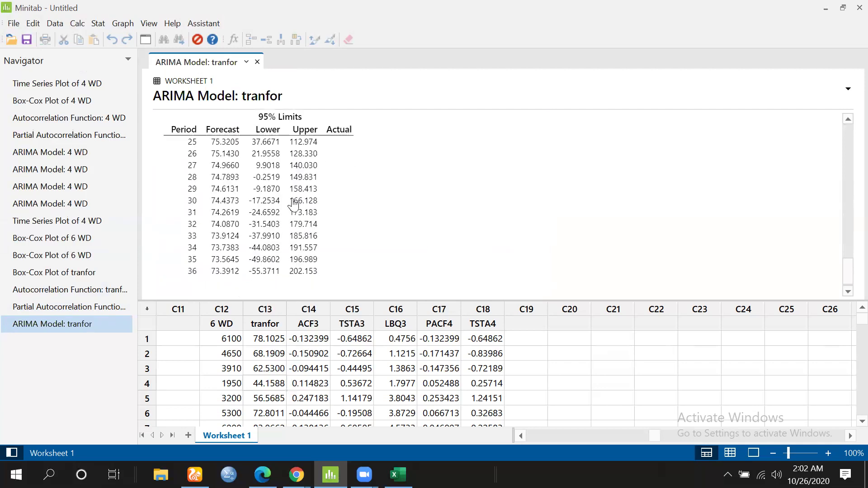
pyautogui.scroll(10, 293, 205)
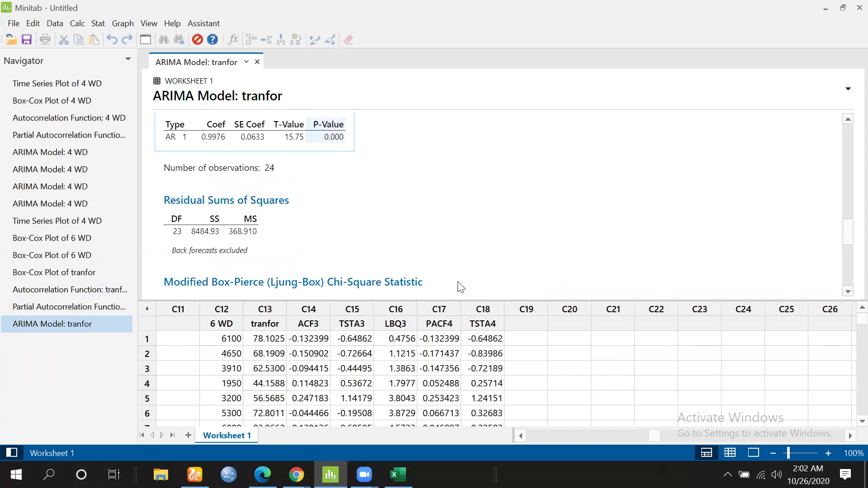
pyautogui.click(96, 24)
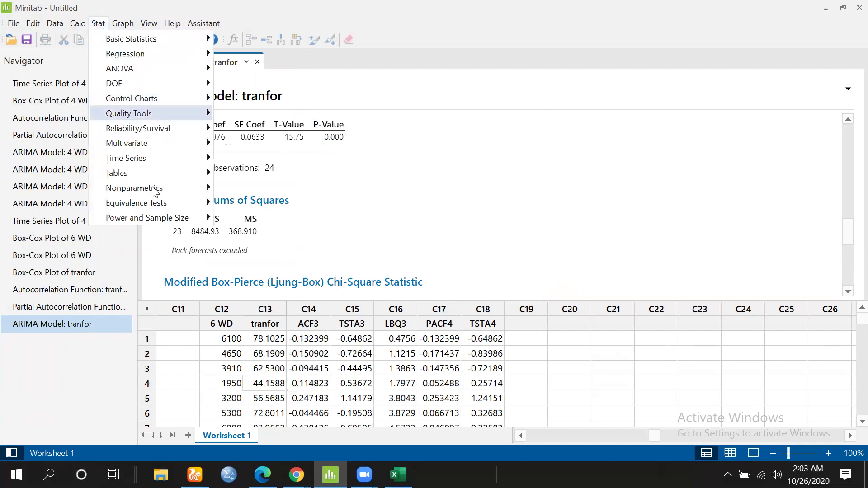
pyautogui.moveTo(142, 164)
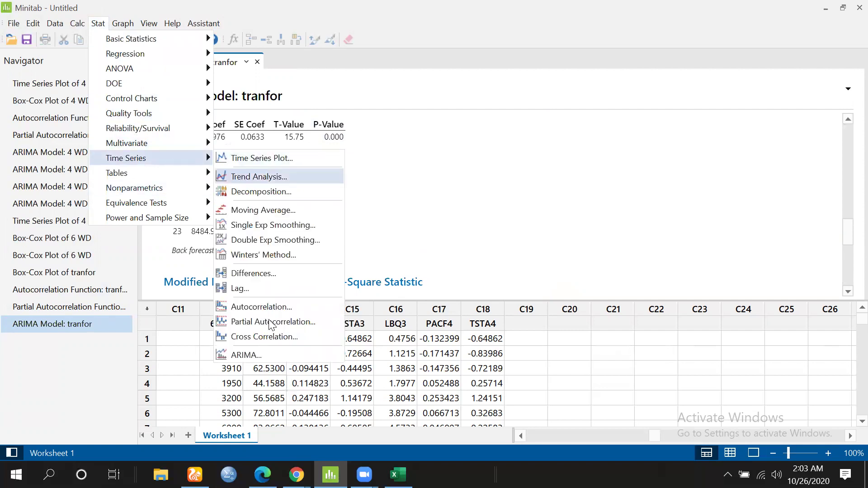
pyautogui.click(275, 354)
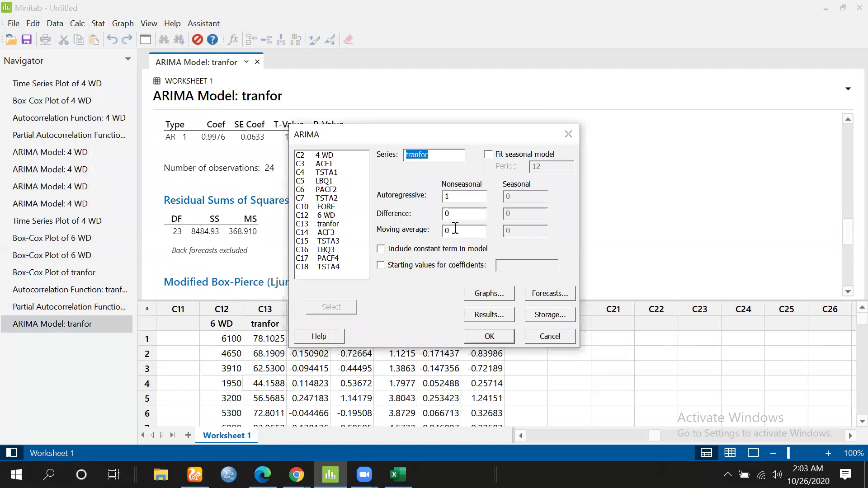
pyautogui.click(459, 212)
pyautogui.write('1')
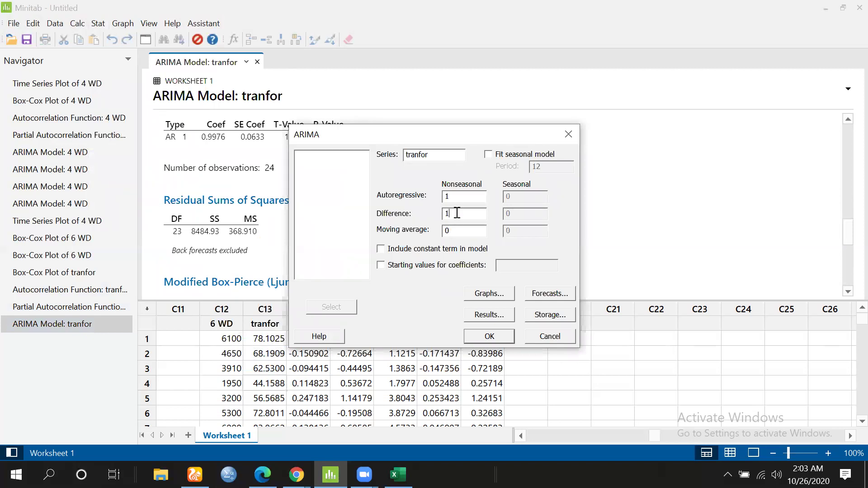
pyautogui.click(491, 337)
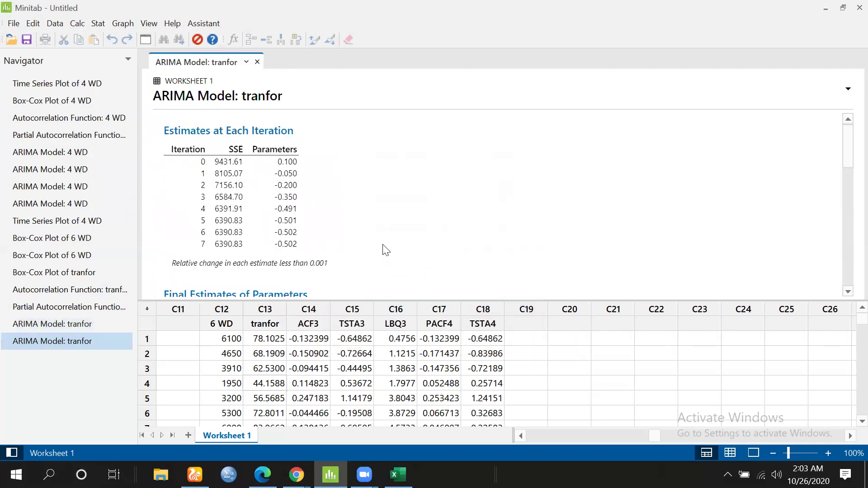
pyautogui.scroll(-3, 382, 248)
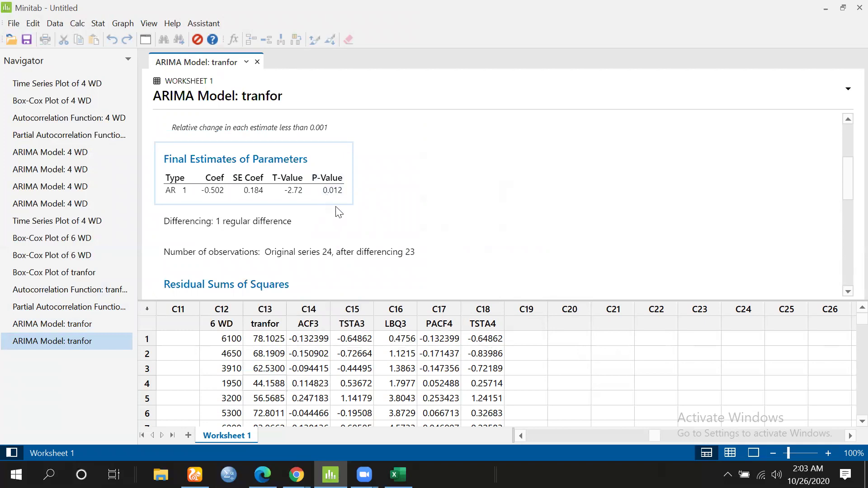
# Fit a nonseasonal ARIMA model to tranfor with autoregressive 1, difference 1, moving average 1, and review its parameter estimates
pyautogui.click(96, 24)
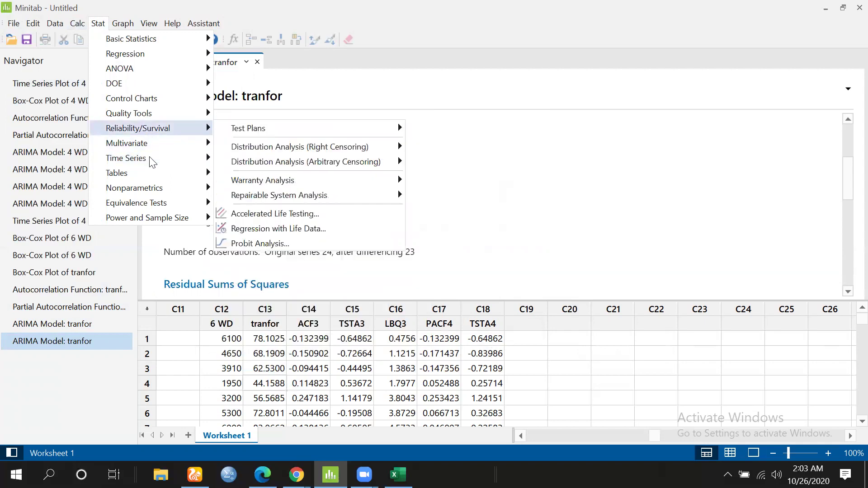
pyautogui.moveTo(151, 162)
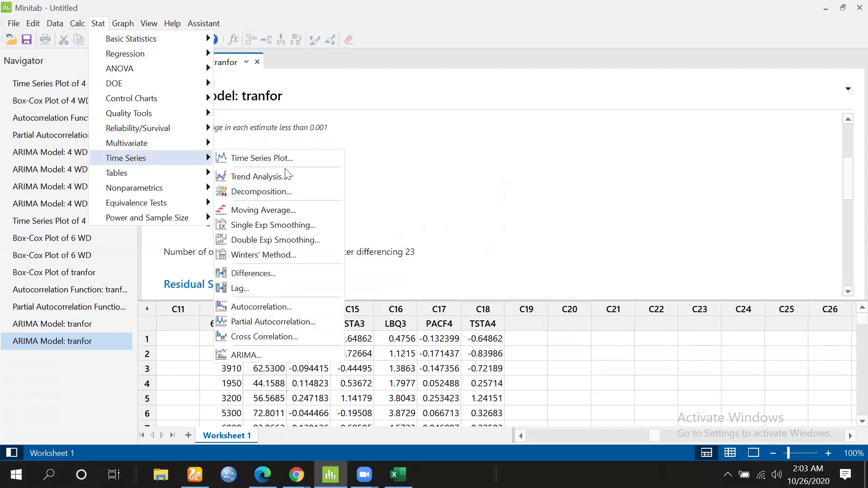
pyautogui.click(290, 357)
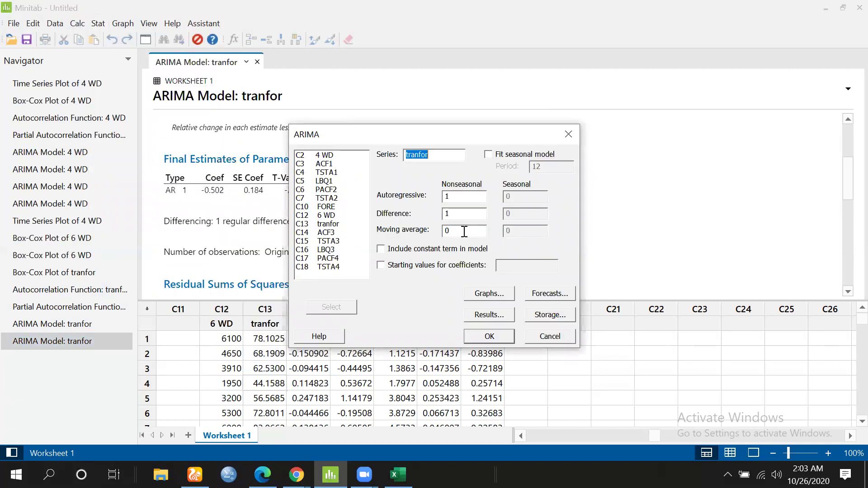
pyautogui.doubleClick(464, 232)
pyautogui.write('1')
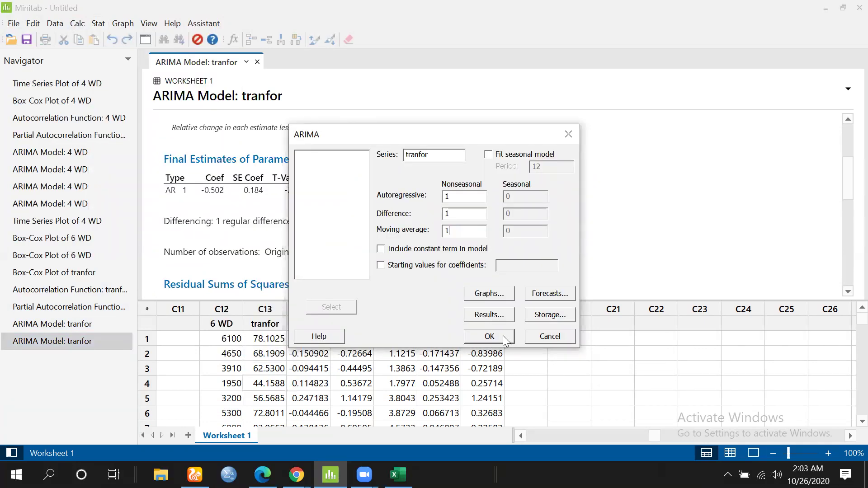
pyautogui.click(503, 338)
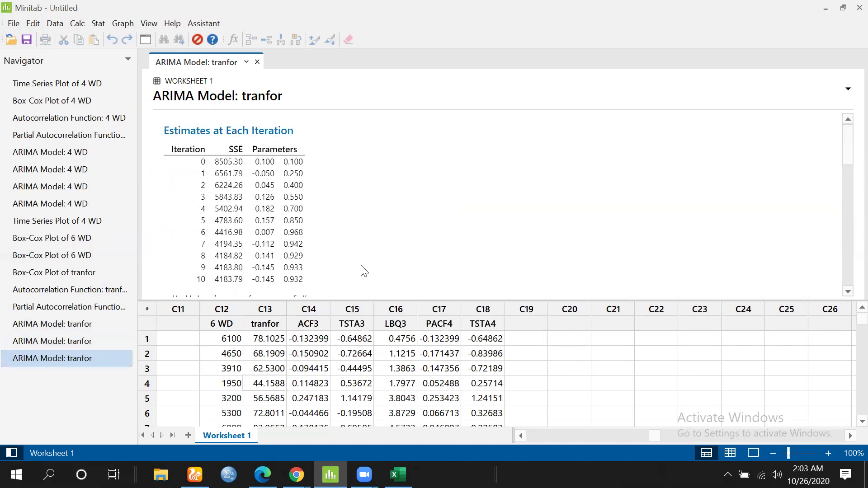
pyautogui.scroll(-3, 360, 267)
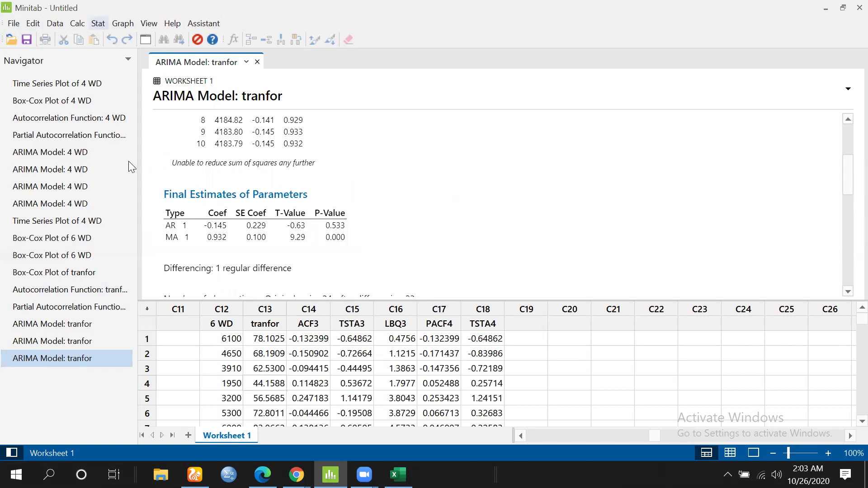
# Set up a new ARIMA model for tranfor with autoregressive 1, difference 0 and moving average 0
pyautogui.hotkey('alt', 's')
pyautogui.moveTo(128, 162)
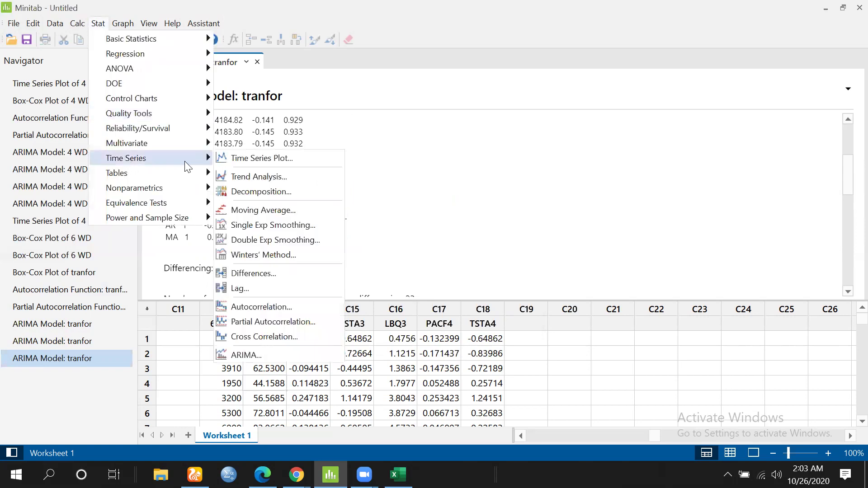
pyautogui.click(253, 356)
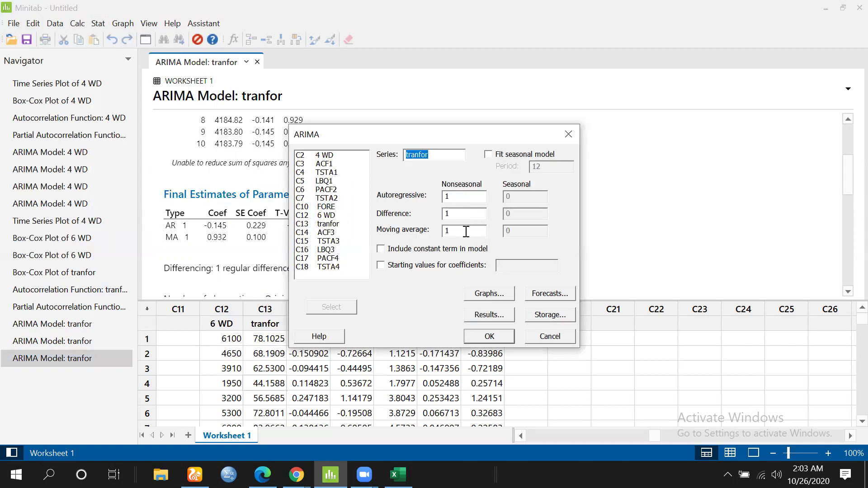
pyautogui.click(466, 232)
pyautogui.press('BackSpace')
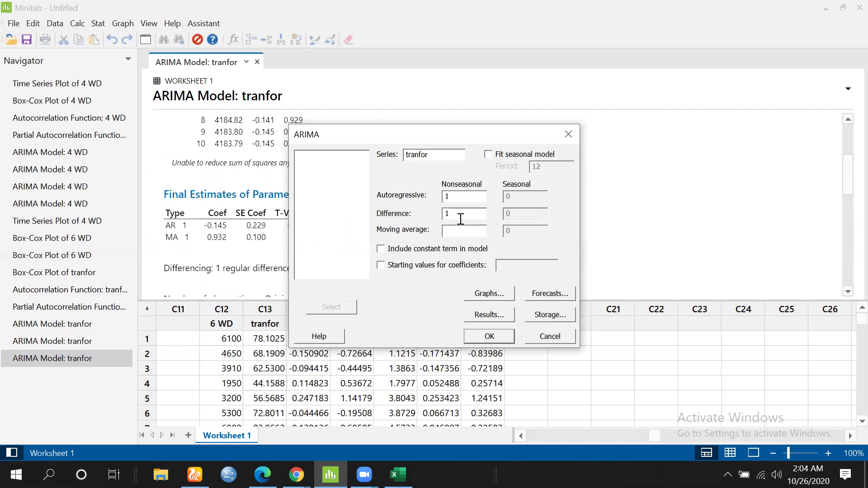
pyautogui.click(460, 217)
pyautogui.press('BackSpace')
# Set the forecast lead to 12 with forecasts stored in c120's intended column C20, and run the ARIMA model
pyautogui.click(547, 295)
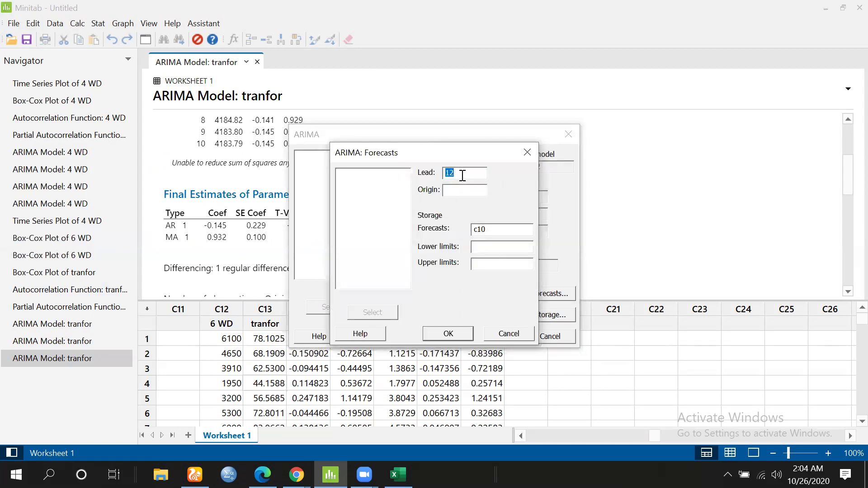
pyautogui.write('1')
pyautogui.click(487, 230)
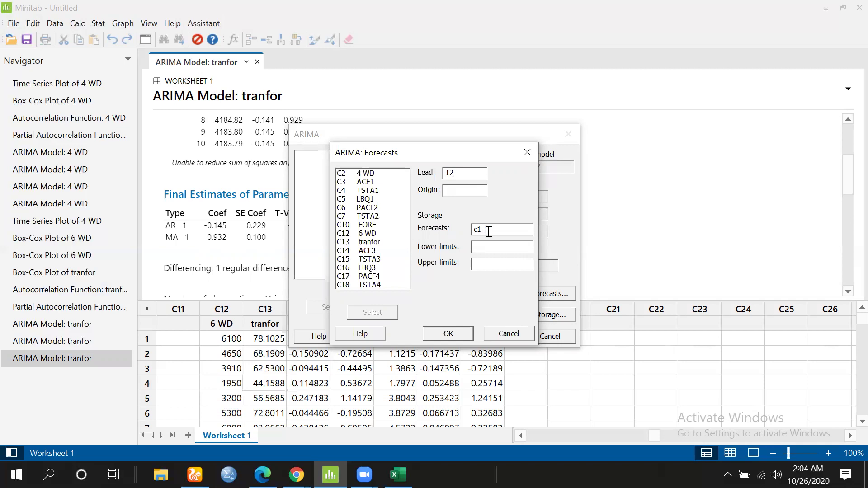
pyautogui.write('20')
pyautogui.click(459, 336)
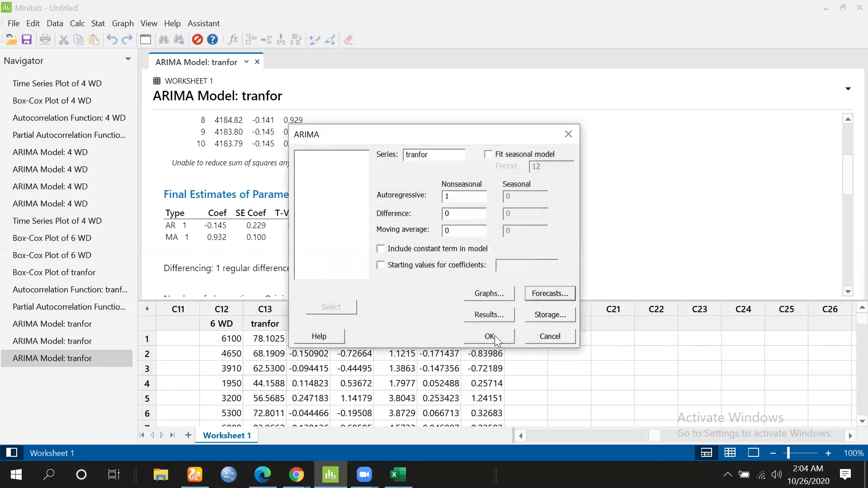
pyautogui.click(499, 334)
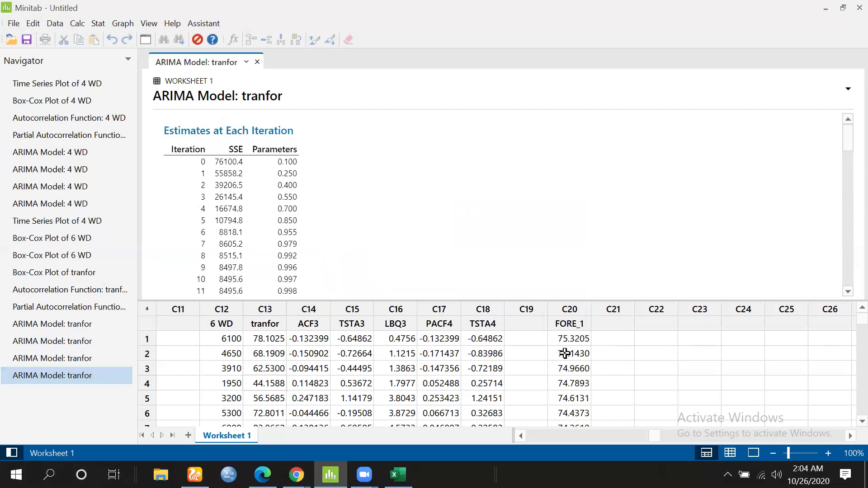
# Review and select the 12 stored forecast values in column C20, and enlarge the worksheet area to show them all
pyautogui.scroll(-1, 581, 348)
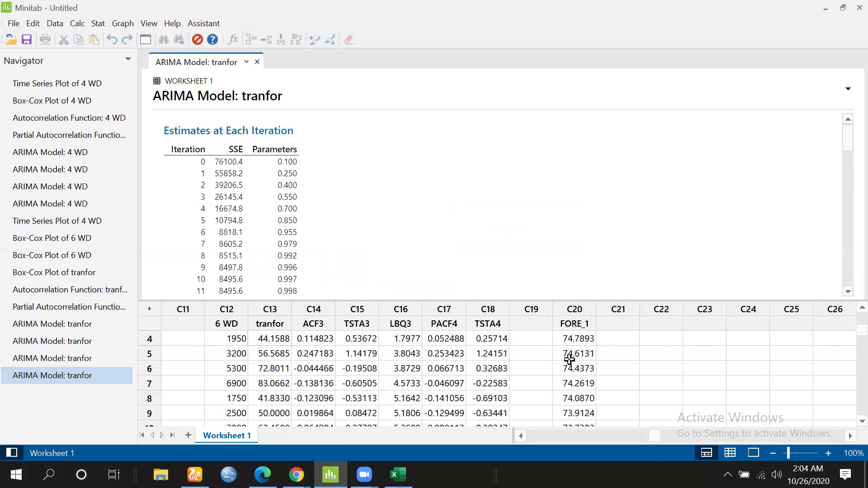
pyautogui.scroll(1, 580, 357)
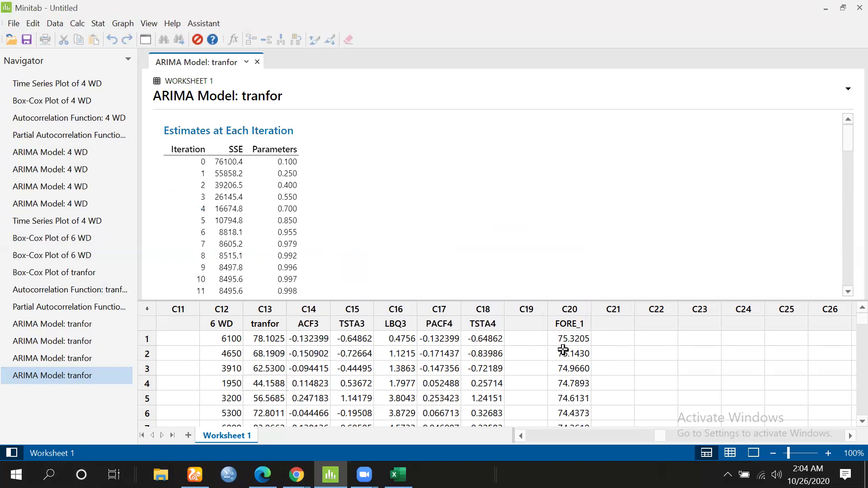
pyautogui.scroll(-1, 570, 341)
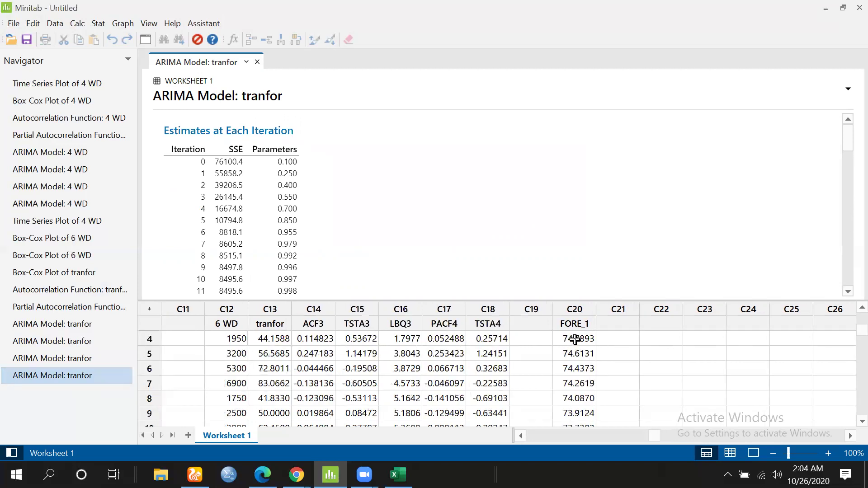
pyautogui.scroll(1, 573, 341)
pyautogui.moveTo(570, 339); pyautogui.dragTo(568, 382)
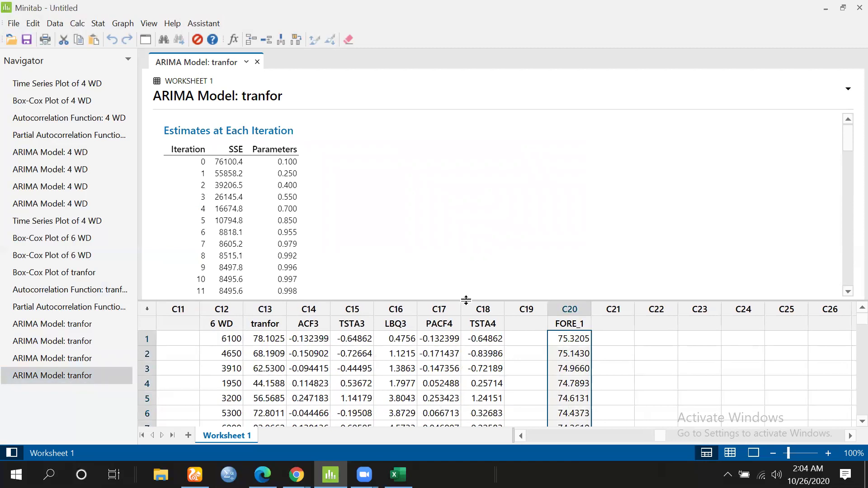
pyautogui.moveTo(464, 300); pyautogui.dragTo(473, 172)
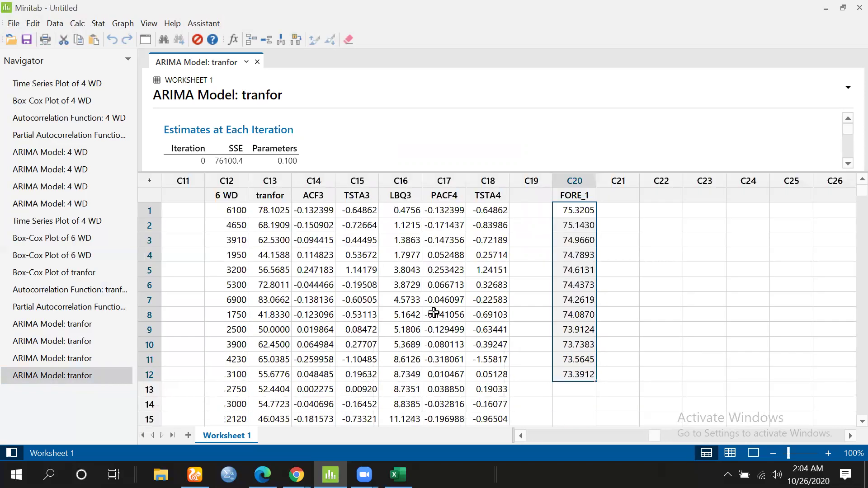